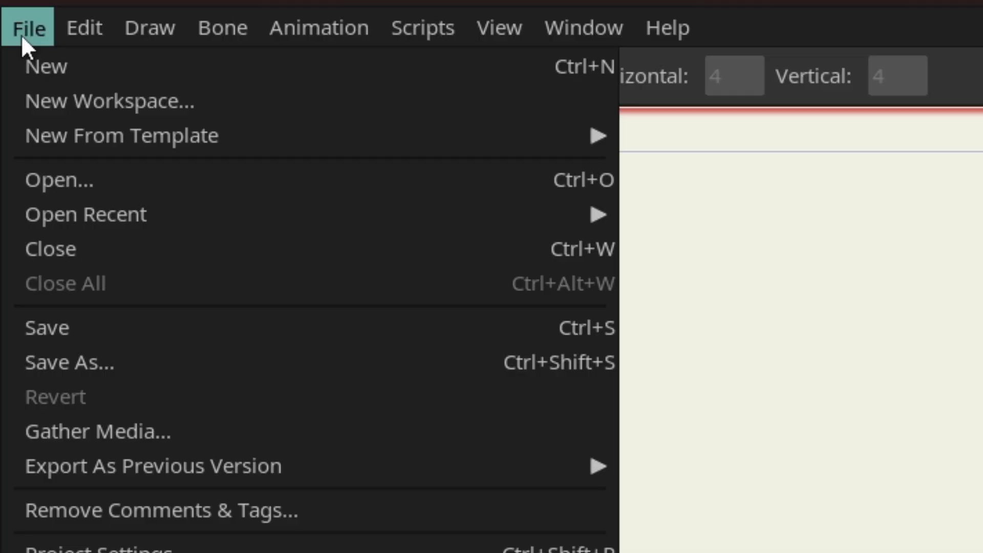
Import mouth rig guide.psd from the Downloads folder with all of its layers checked
mouse_move(102, 227)
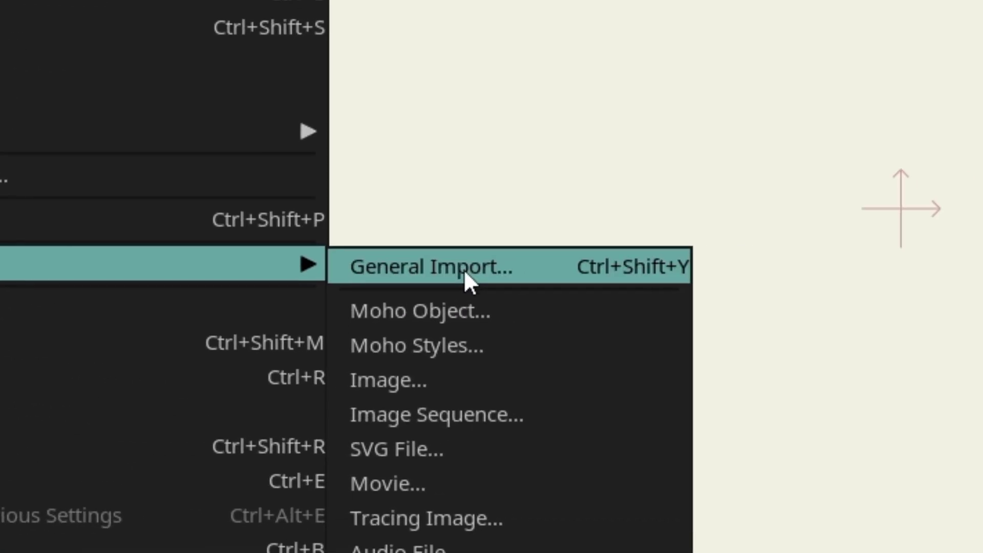
click(752, 282)
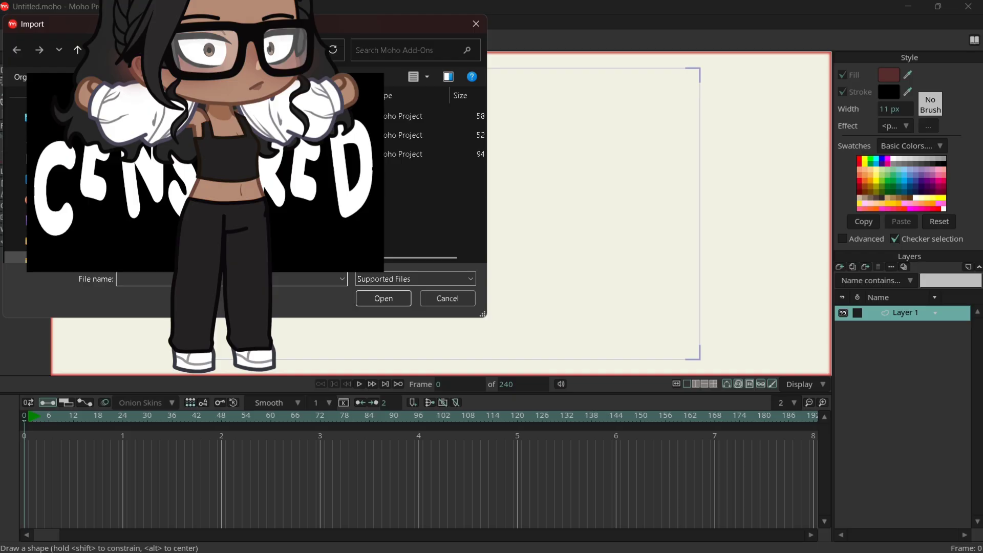
click(51, 137)
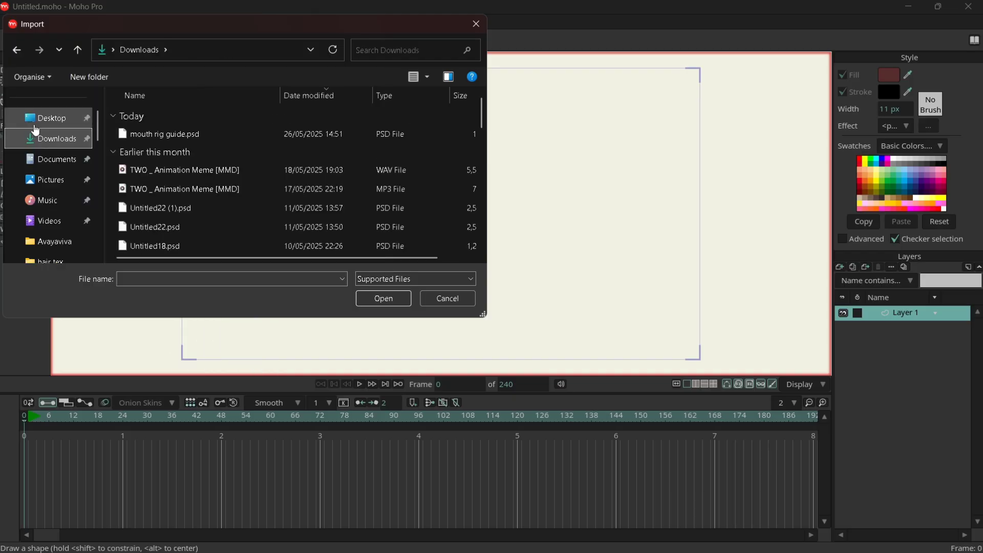
click(184, 136)
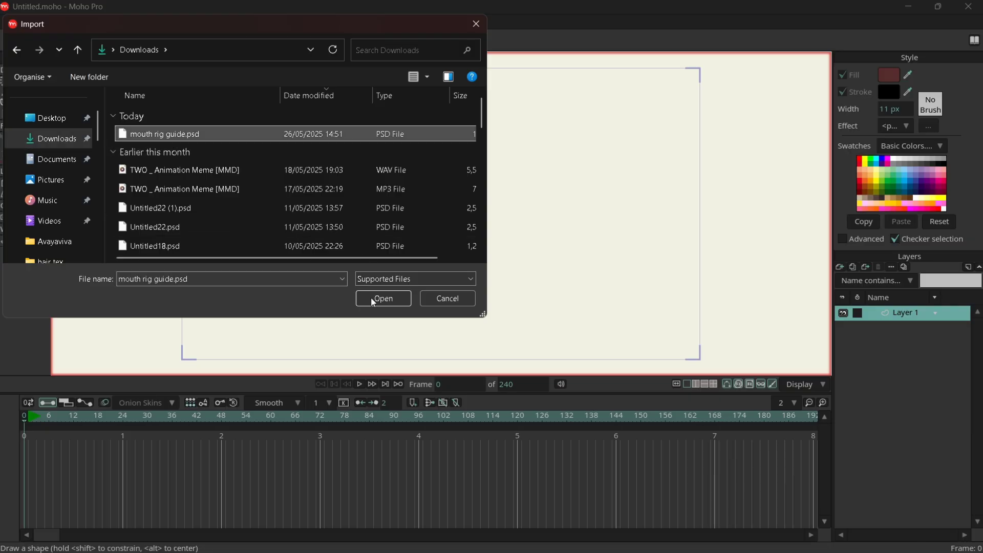
click(372, 299)
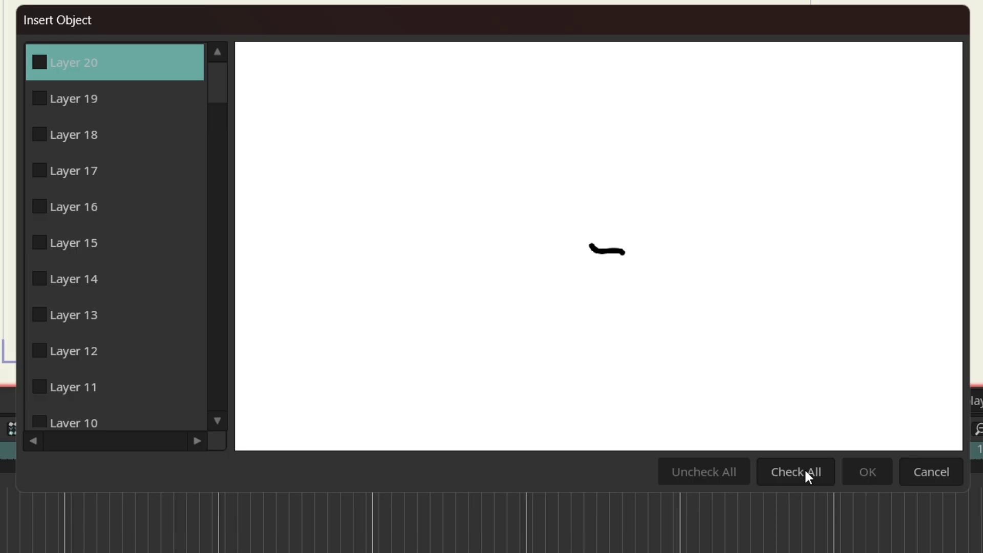
click(804, 469)
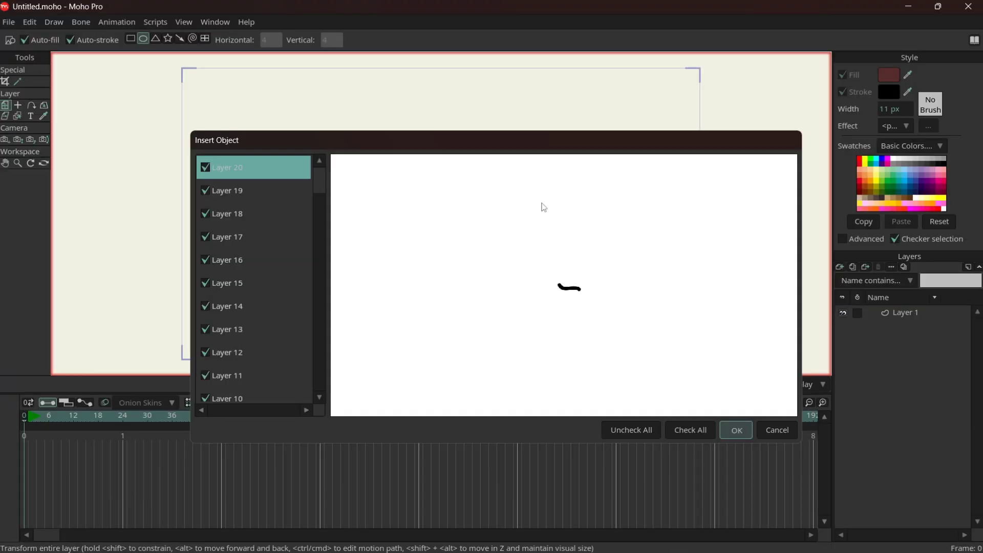
key(Return)
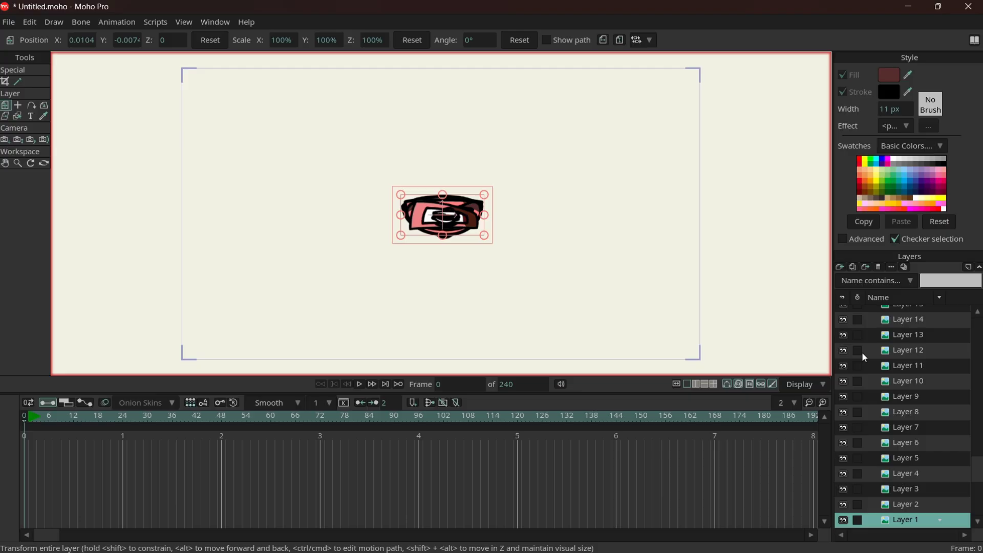
Delete the imported image layers from Layer 20 down to Layer 11
click(920, 370)
scroll(933, 395, up, 2)
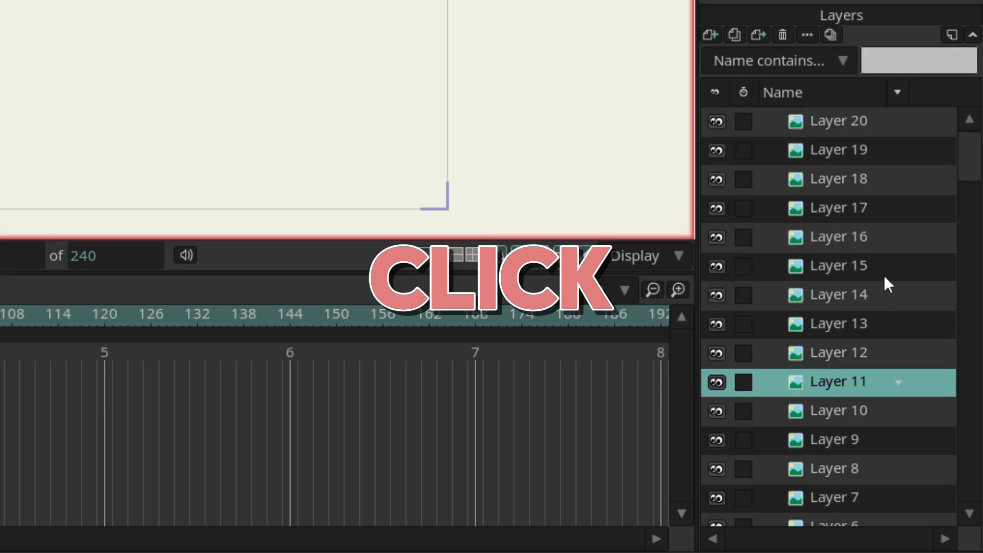
shift+click(847, 121)
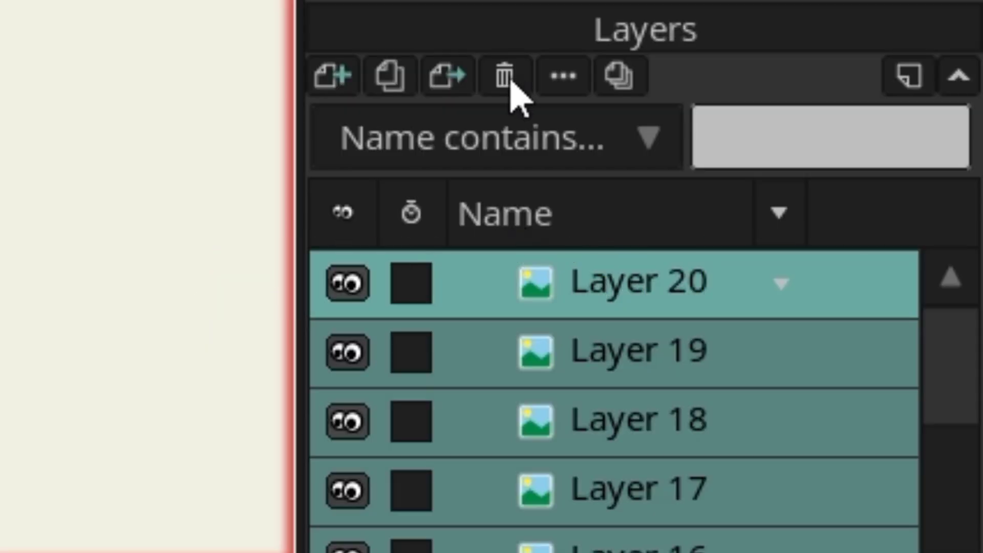
click(506, 79)
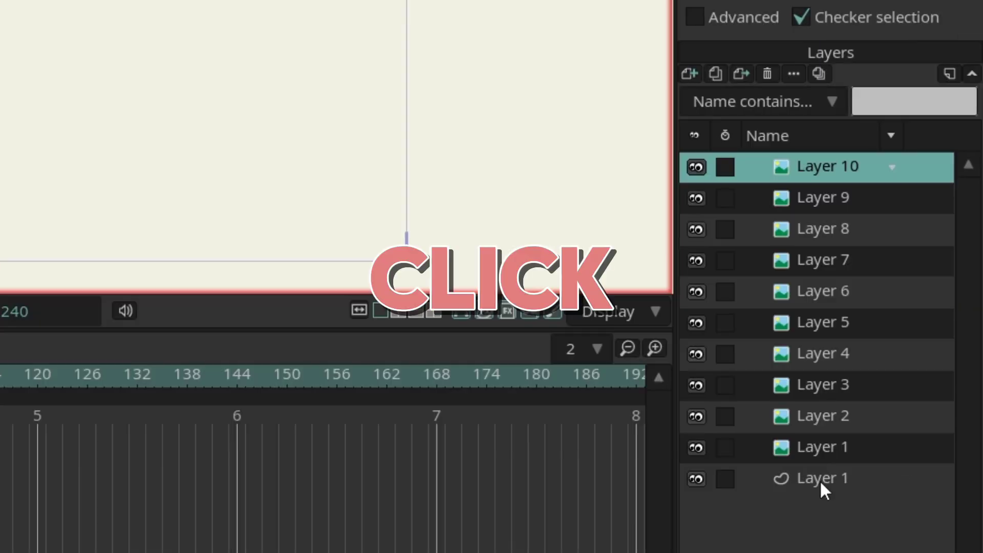
Group the image layers Layer 10 through Layer 1 together and collapse the group
shift+click(834, 448)
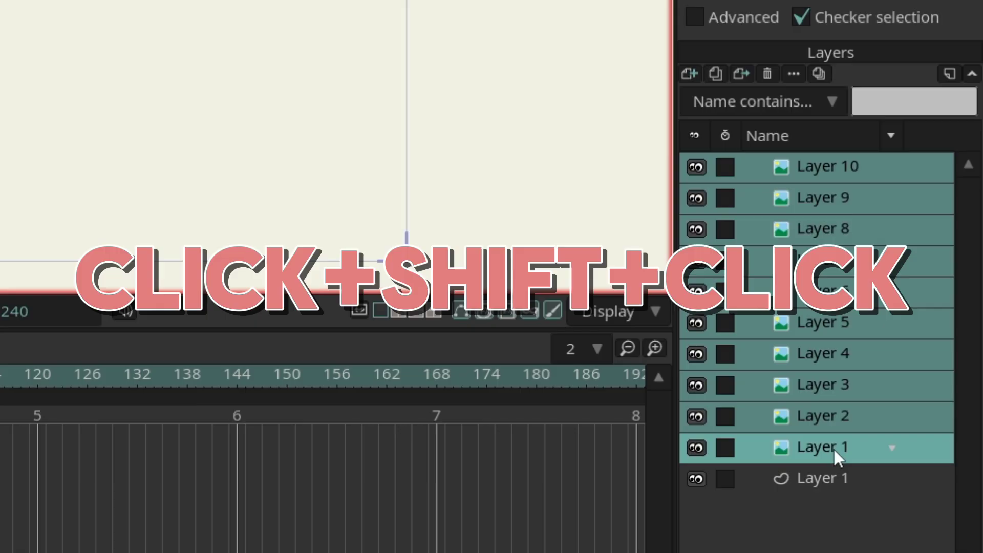
right_click(792, 179)
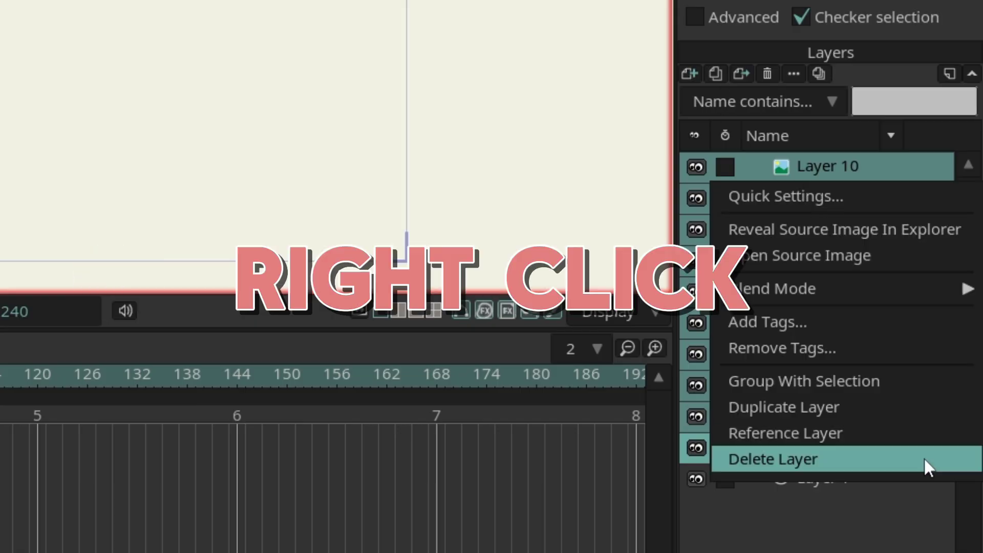
click(888, 391)
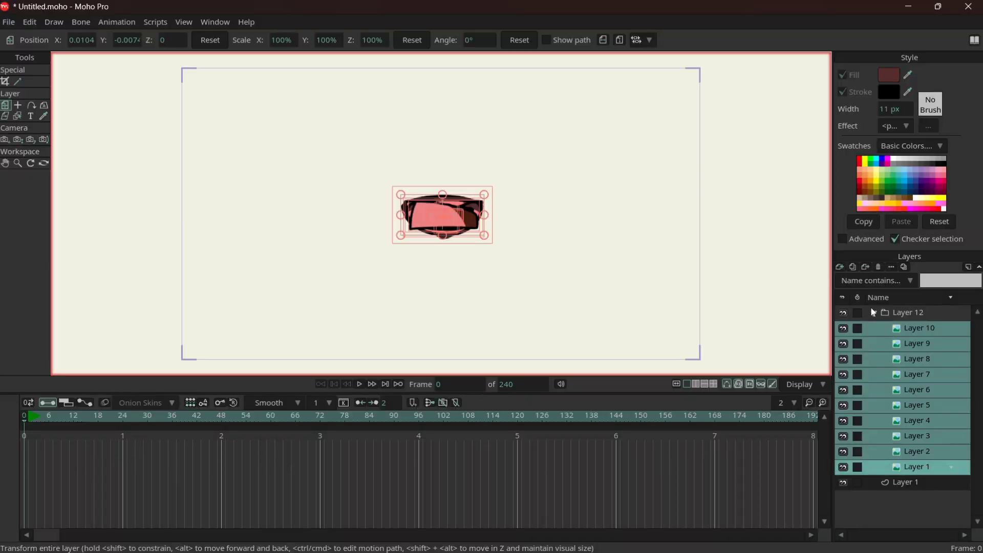
click(873, 312)
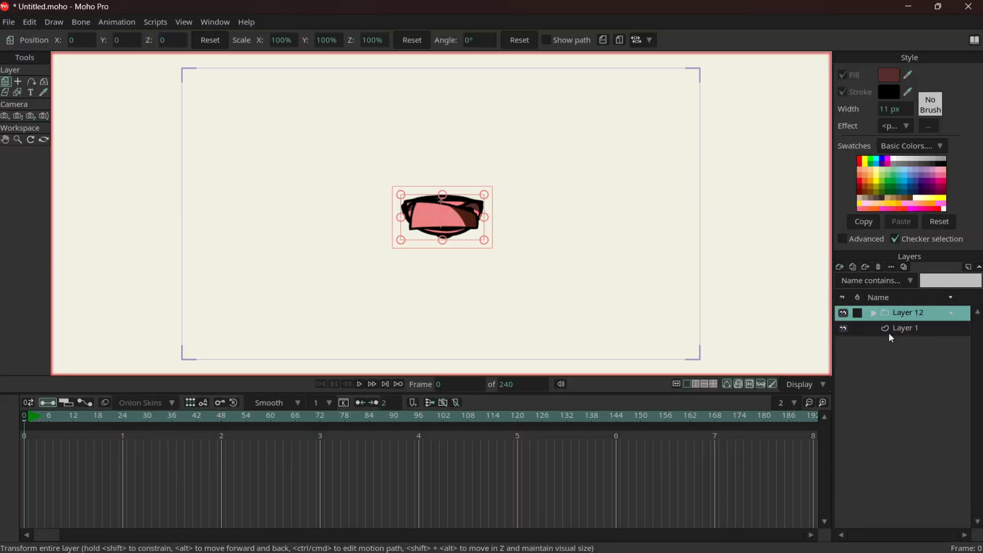
Move the vector Layer 1 above the image group and hide the group
click(906, 330)
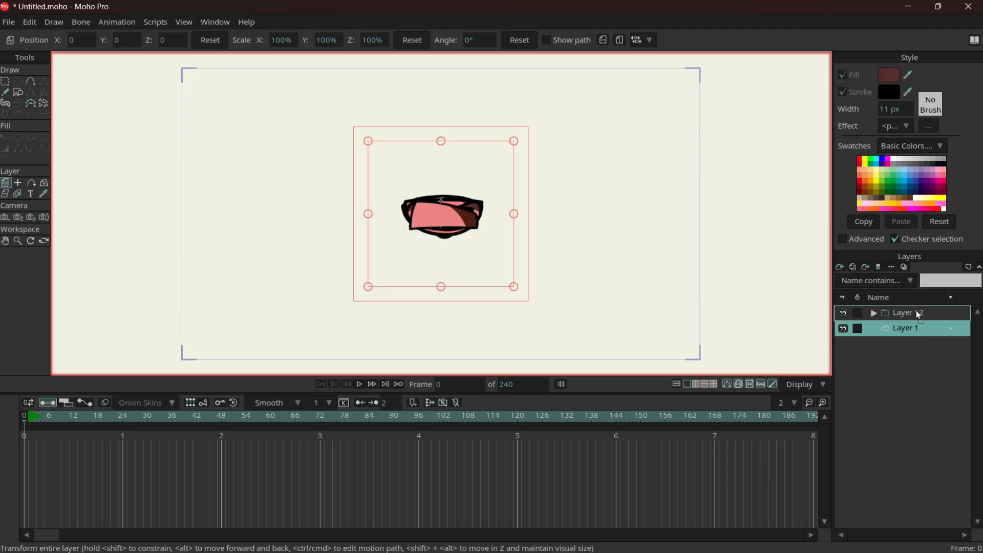
drag(916, 310, 916, 308)
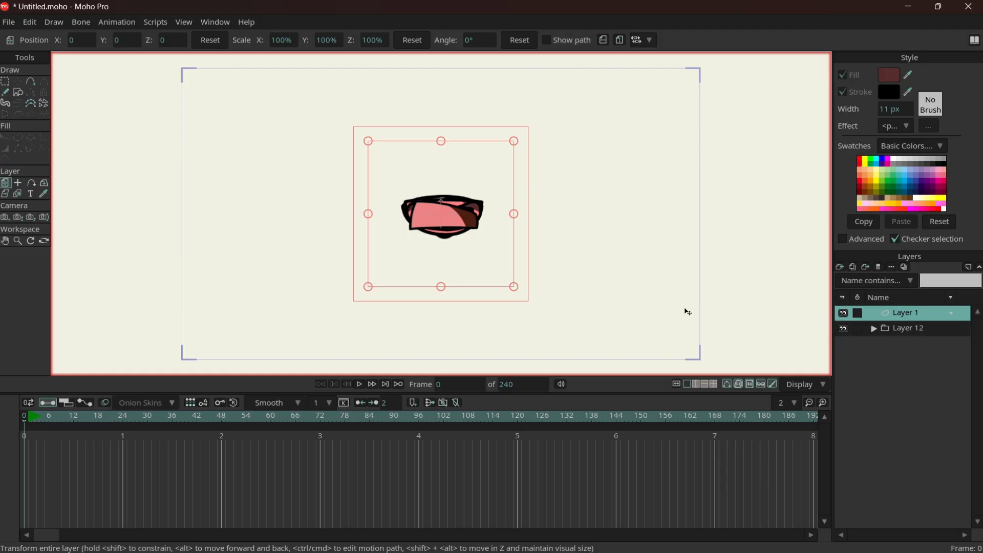
click(844, 329)
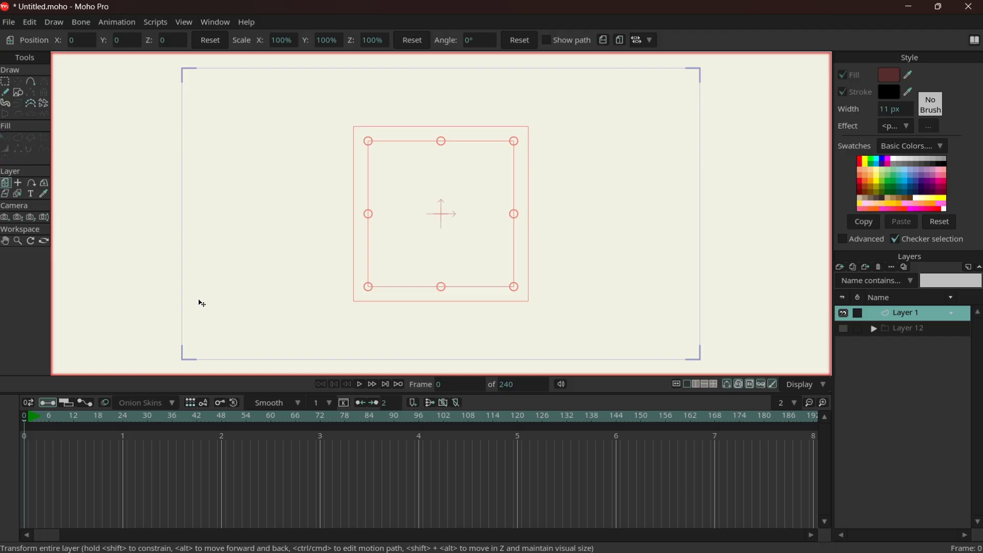
Draw a wide filled oval with a stroke on the vector Layer 1 and centre it on the canvas origin
scroll(439, 225, up, 3)
scroll(439, 225, up, 2)
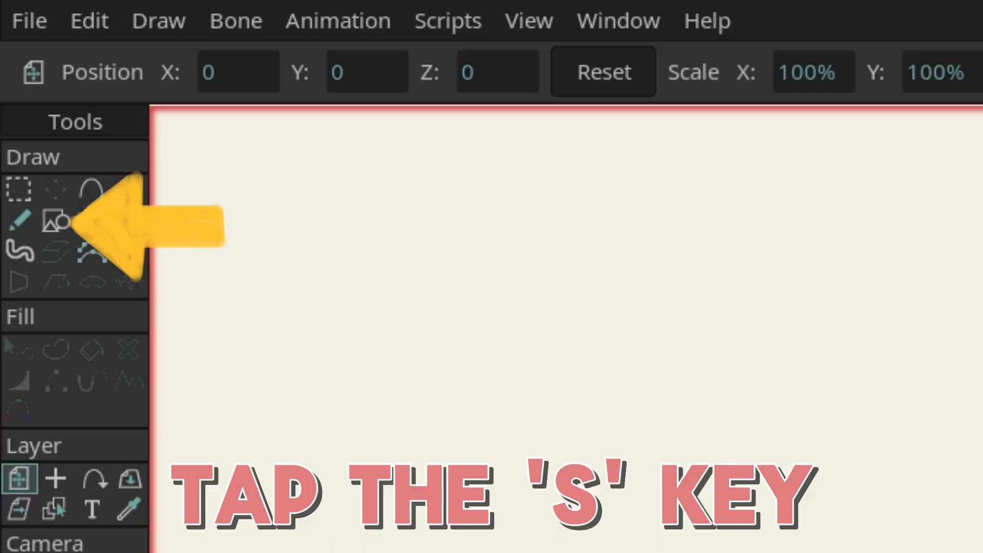
key(s)
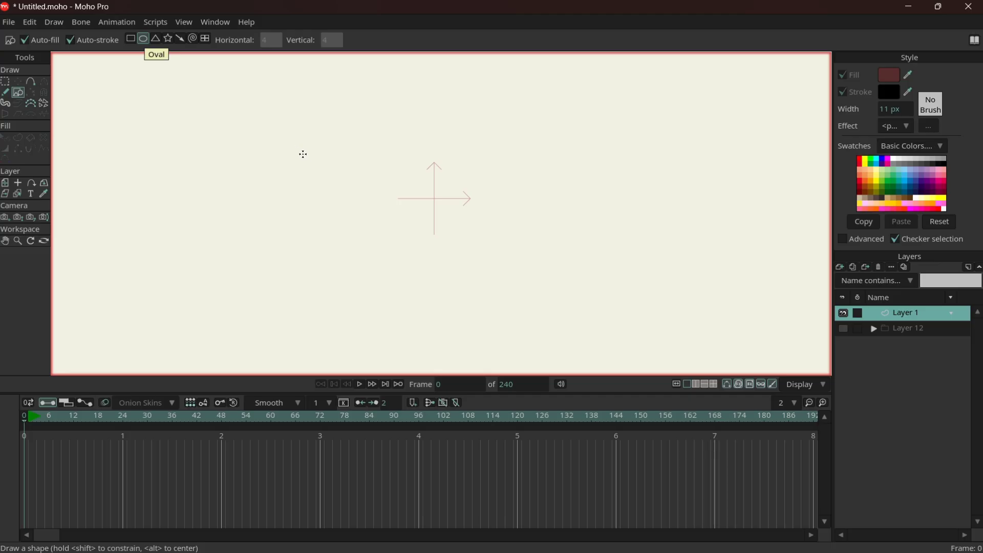
mouse_move(581, 227)
mouse_down()
mouse_move(659, 314)
mouse_move(705, 344)
mouse_up()
scroll(446, 200, down, 4)
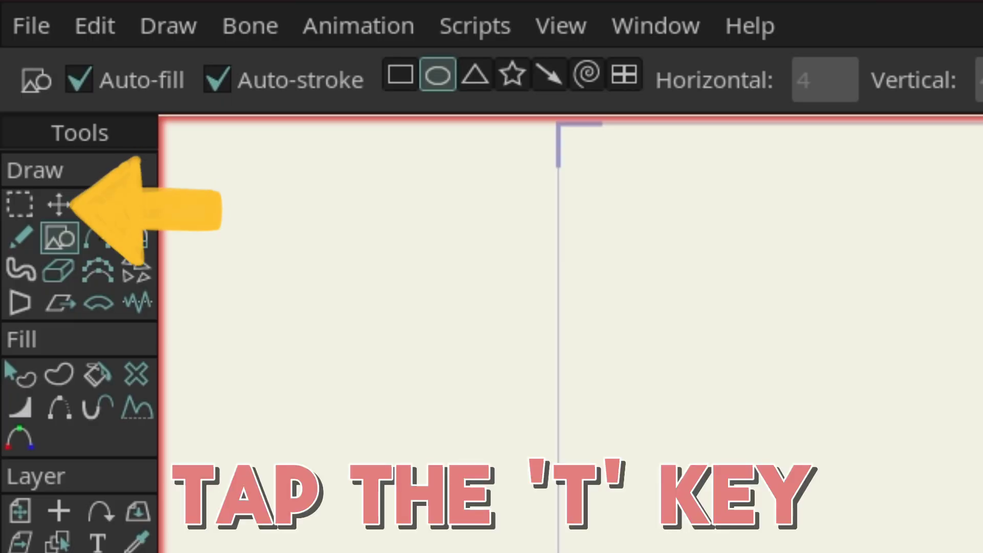
key(t)
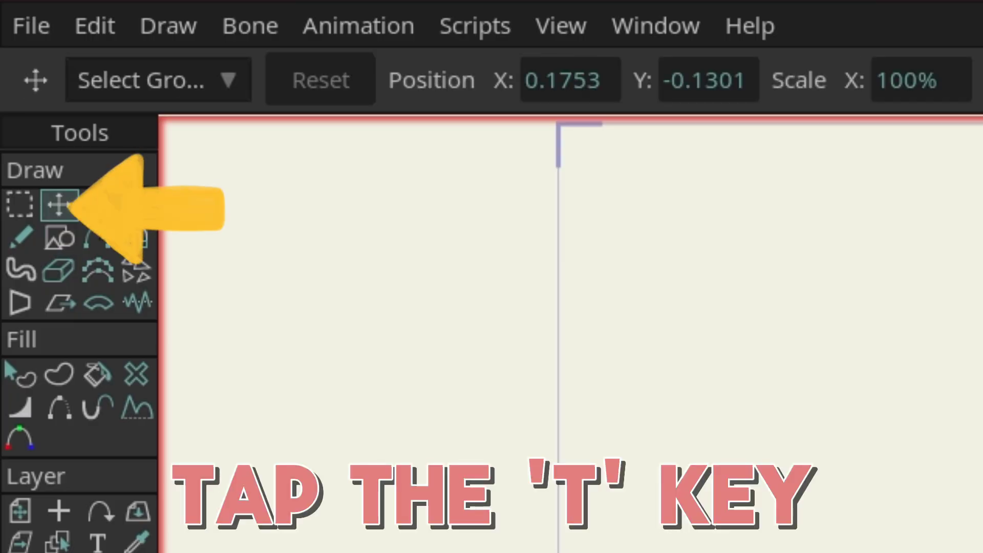
drag(467, 210, 463, 207)
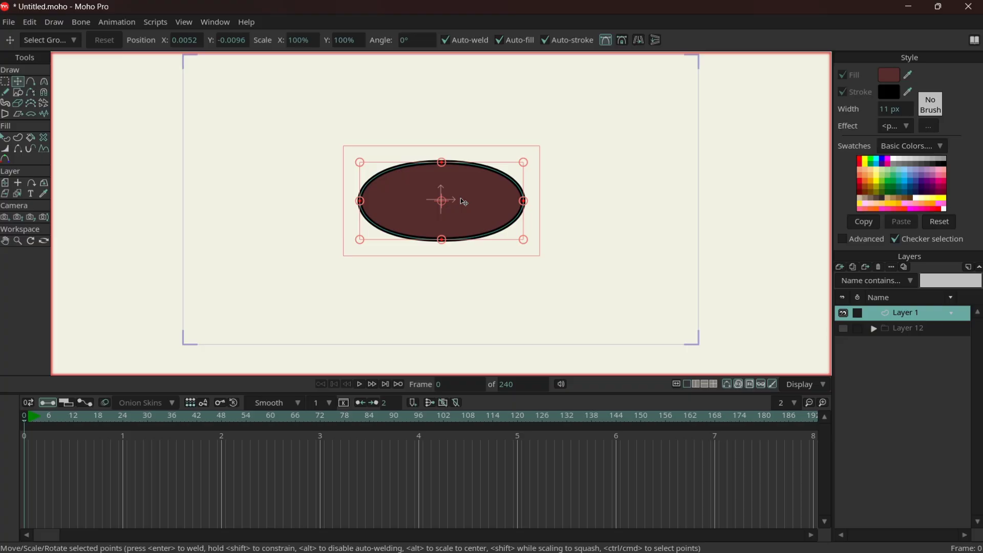
scroll(463, 202, up, 2)
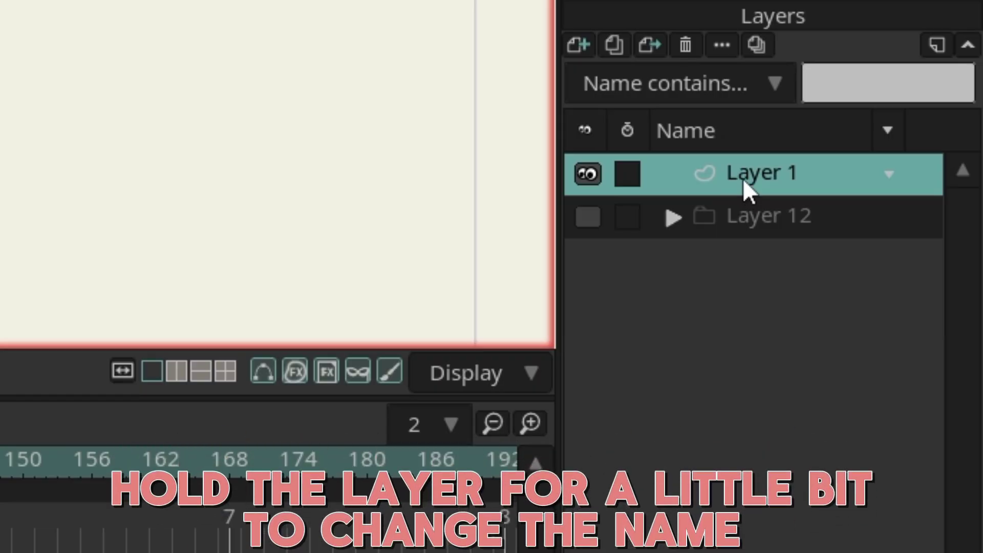
Rename the vector Layer 1 as mouth
click(899, 315)
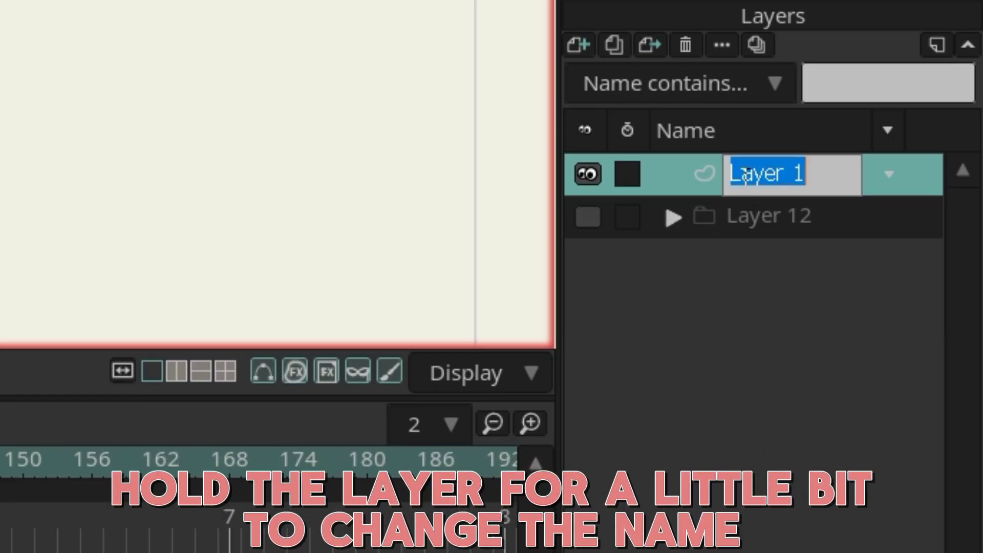
text(mouth)
key(Return)
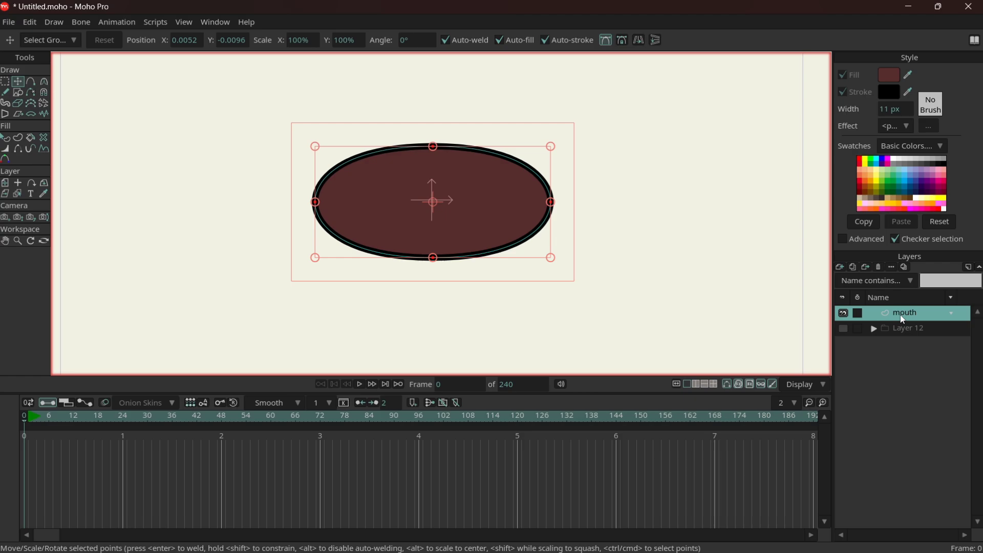
Add a vector layer named tongue with a filled oval without stroke across the lower part of the mouth
click(840, 267)
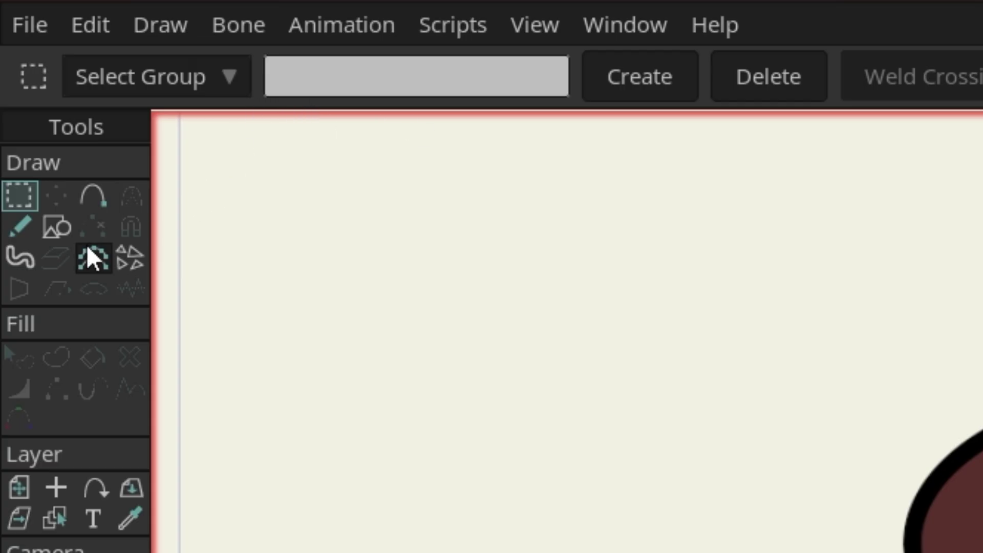
click(65, 227)
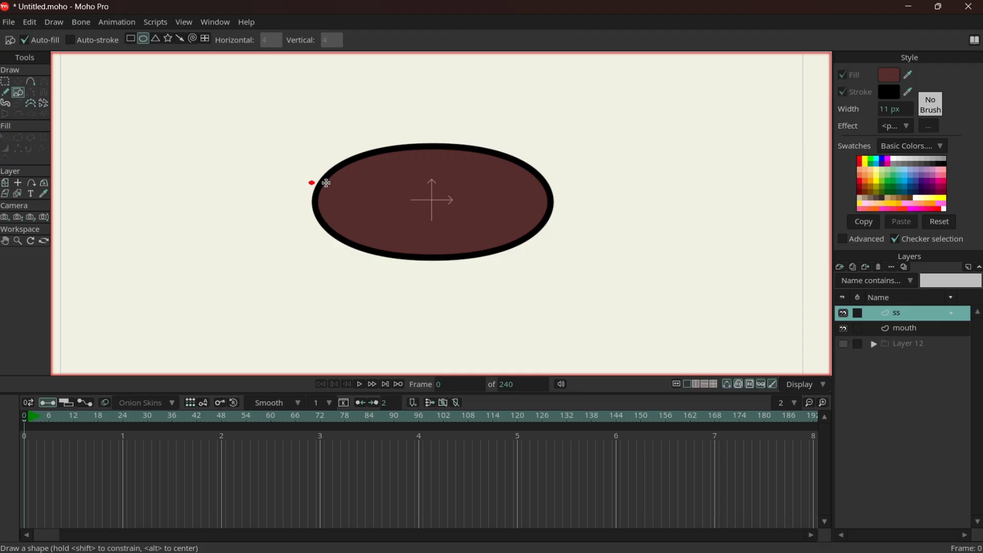
drag(311, 182, 554, 262)
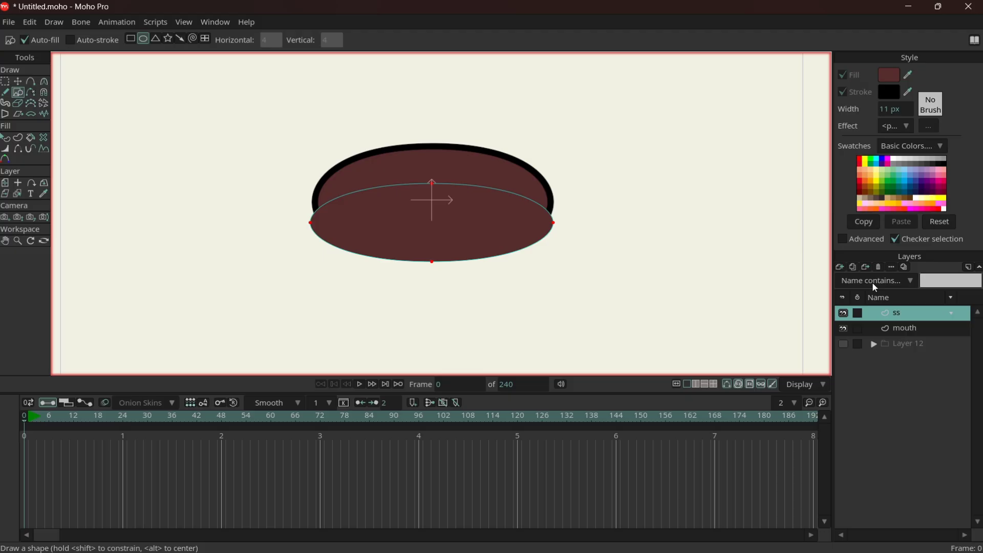
double_click(913, 309)
text(tongue)
key(Return)
Add a vector layer named top teeth and draw a flat, wide oval without stroke over the mouth's upper edge
click(841, 267)
click(854, 283)
text(top teeth)
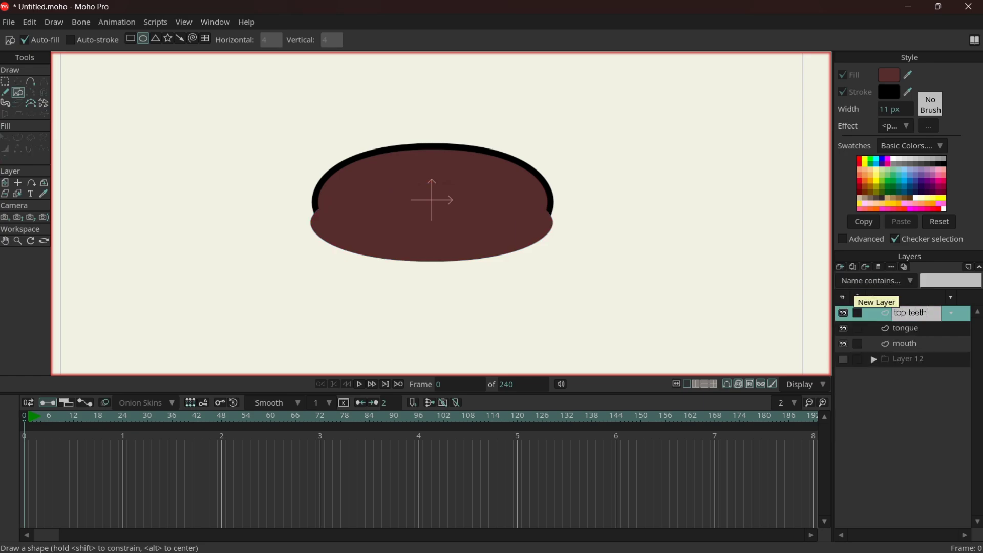
key(Return)
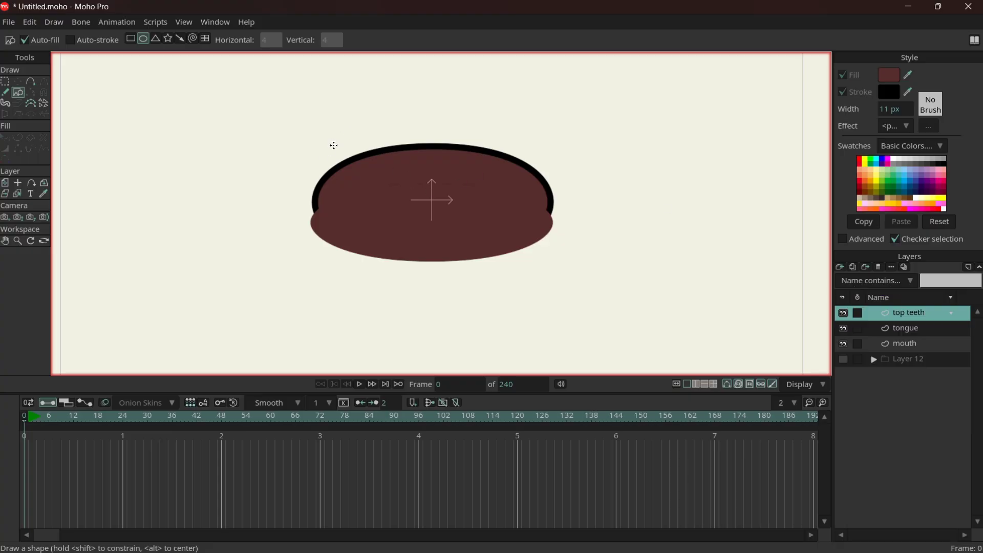
mouse_move(307, 128)
mouse_down()
mouse_move(574, 166)
mouse_move(551, 170)
mouse_move(561, 173)
mouse_move(558, 162)
mouse_up()
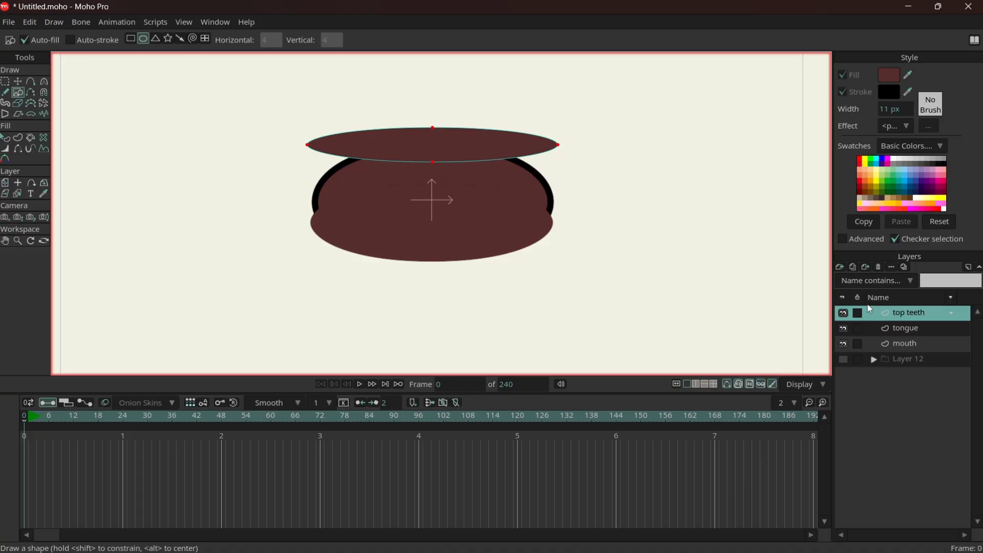
Add a vector layer named bottom teeth above the top teeth layer
click(840, 267)
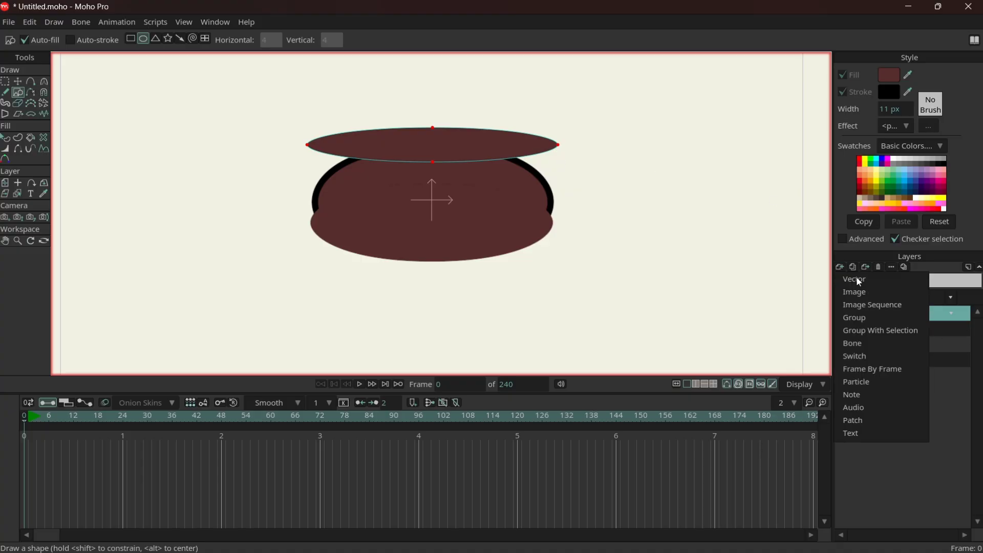
click(859, 281)
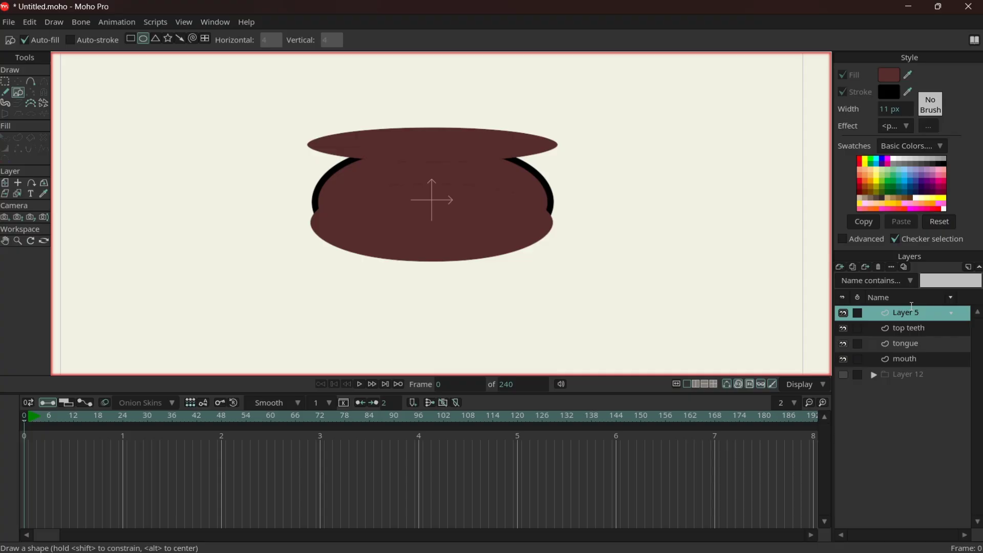
double_click(910, 310)
text(bottom teeth)
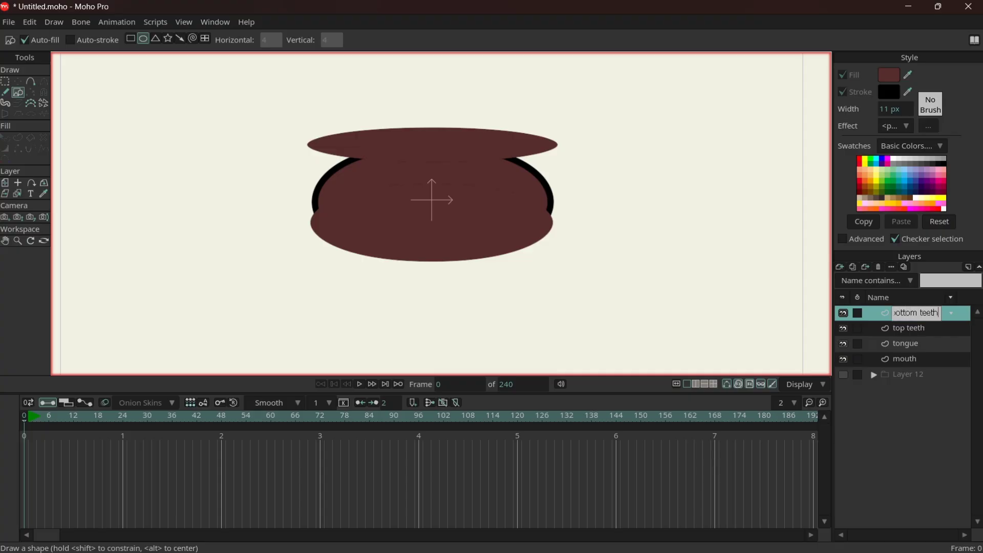
key(Return)
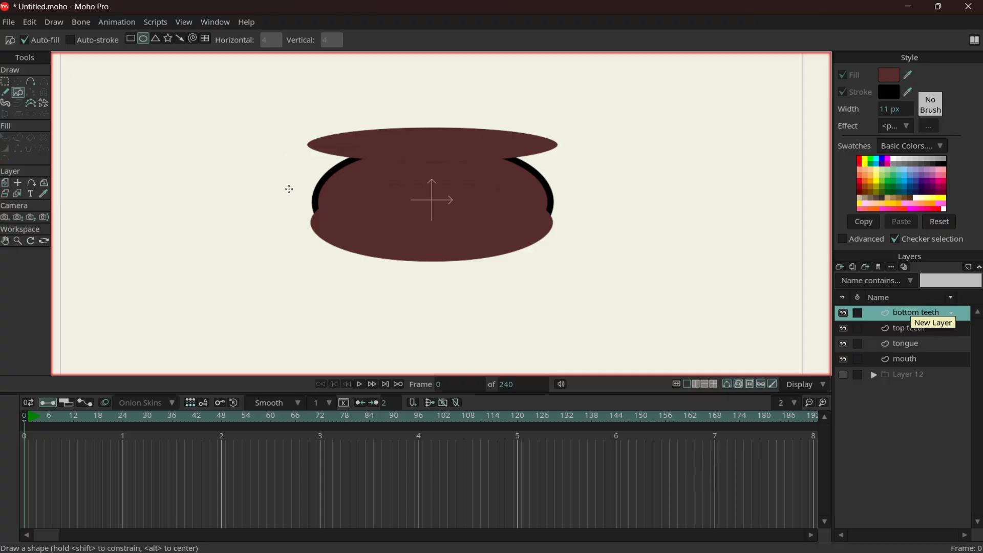
Draw a flat, wide oval across the lower part of the mouth on the bottom teeth layer and fill it with white FFFFFF
drag(308, 212, 556, 255)
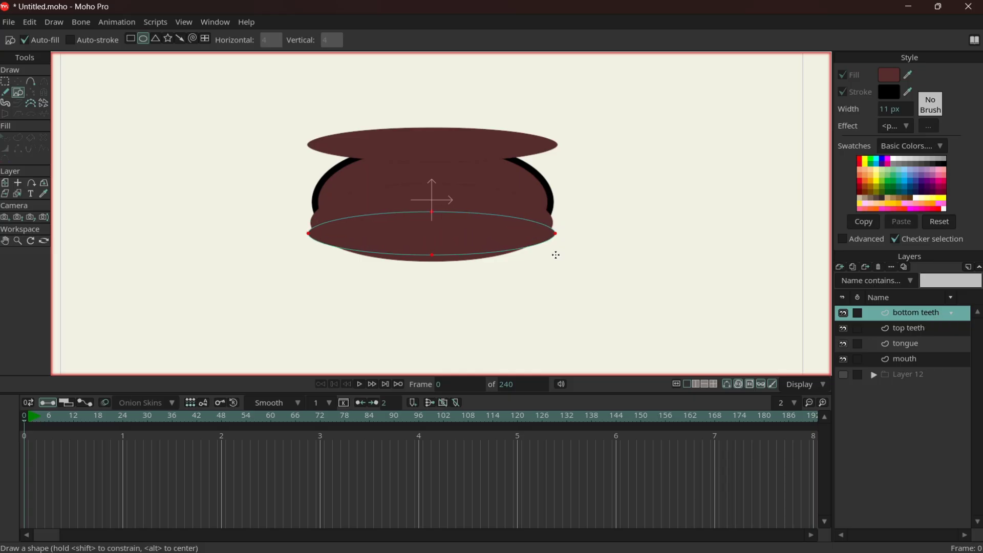
key(q)
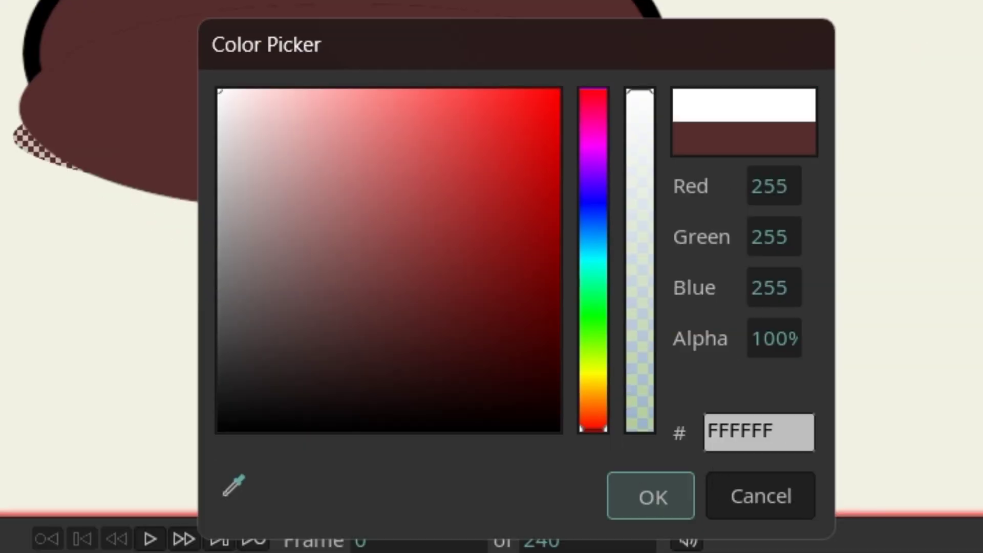
click(647, 492)
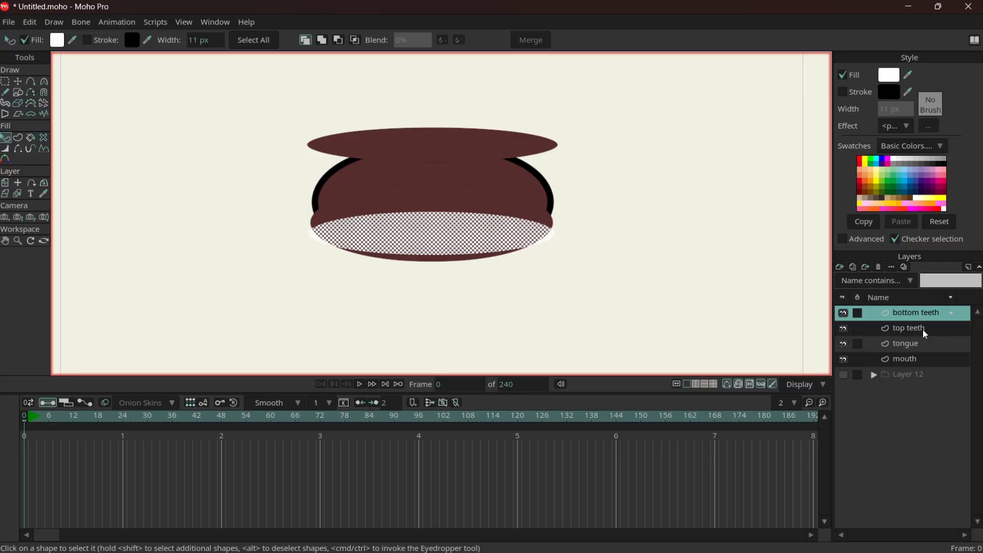
Change the top teeth oval's fill to white and move the top teeth layer above the bottom teeth layer
click(925, 334)
click(427, 140)
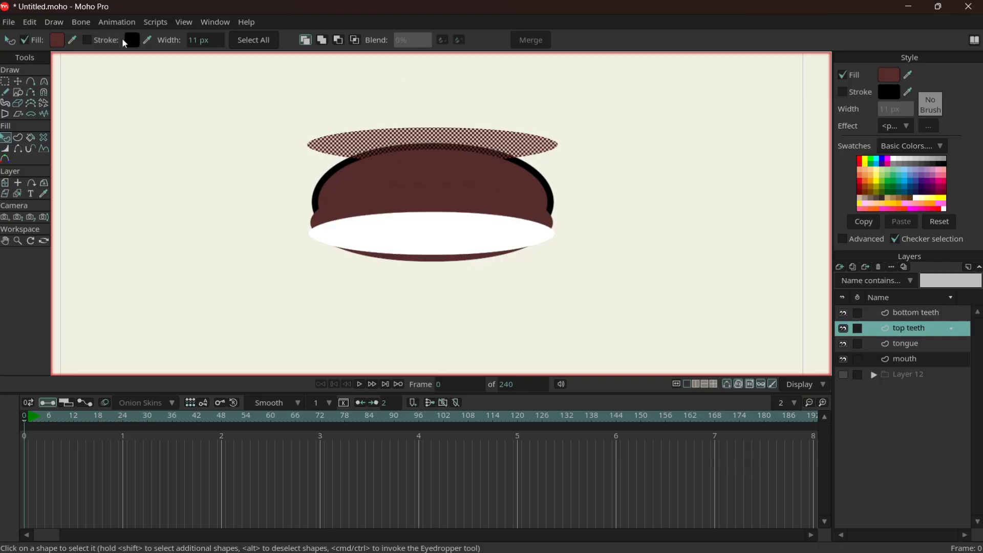
click(57, 41)
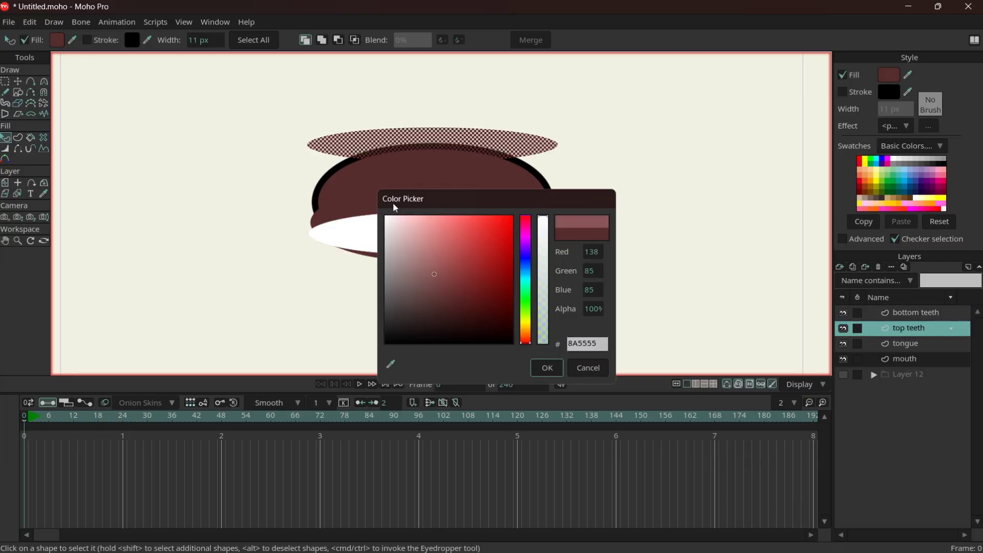
click(387, 216)
key(Return)
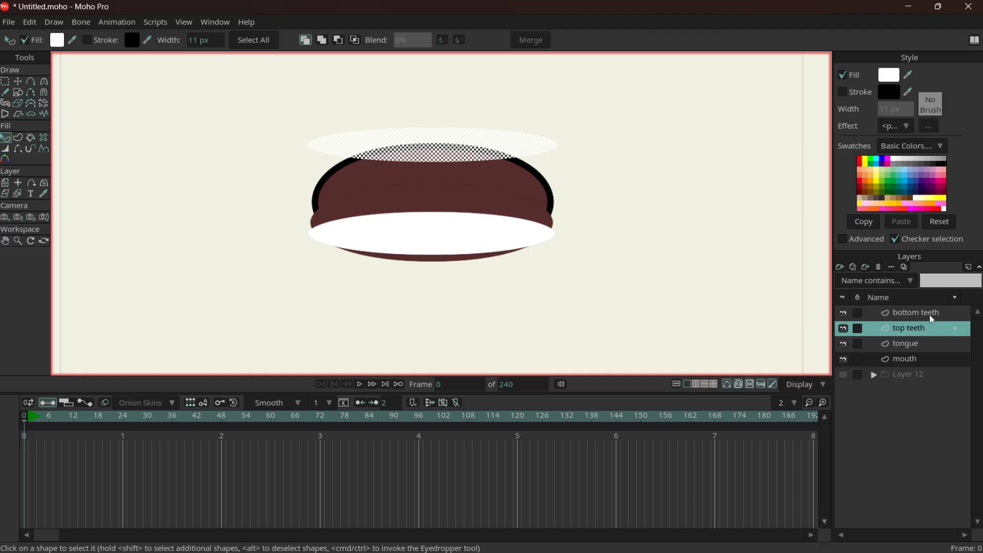
click(927, 318)
drag(924, 340, 910, 348)
Show the Layer 12 guide and hide the mouth and bottom teeth layers, keeping the tongue layer selected and visible
click(910, 348)
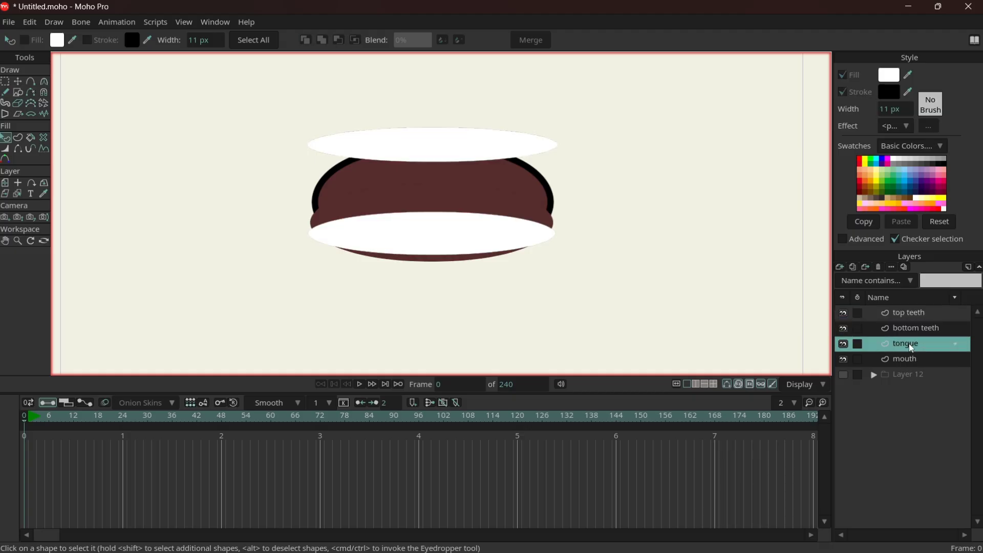
click(843, 374)
click(842, 362)
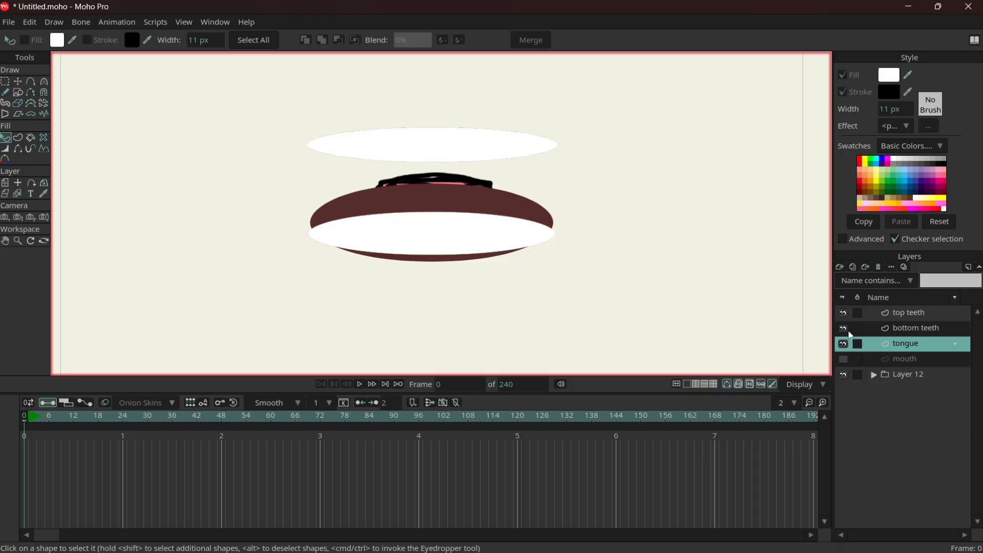
click(843, 344)
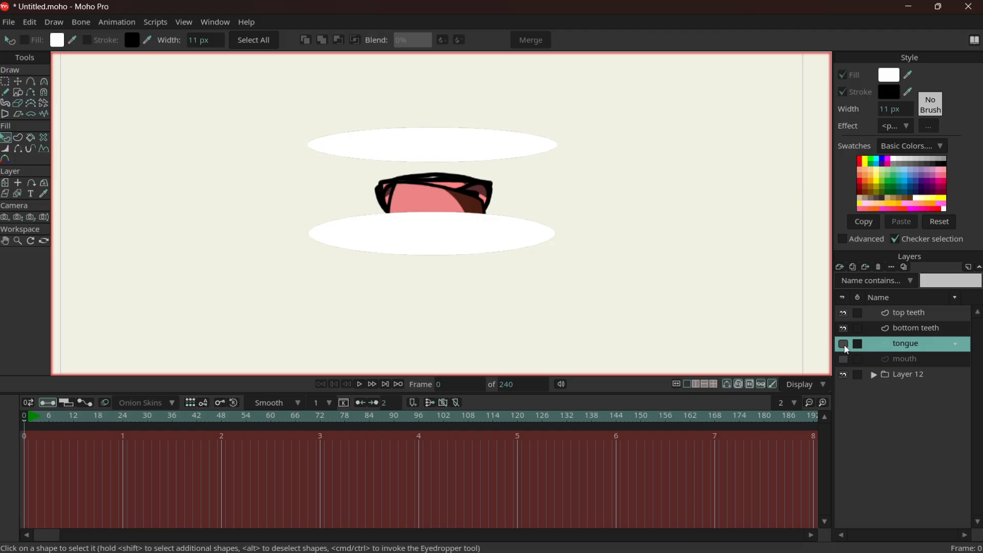
click(843, 329)
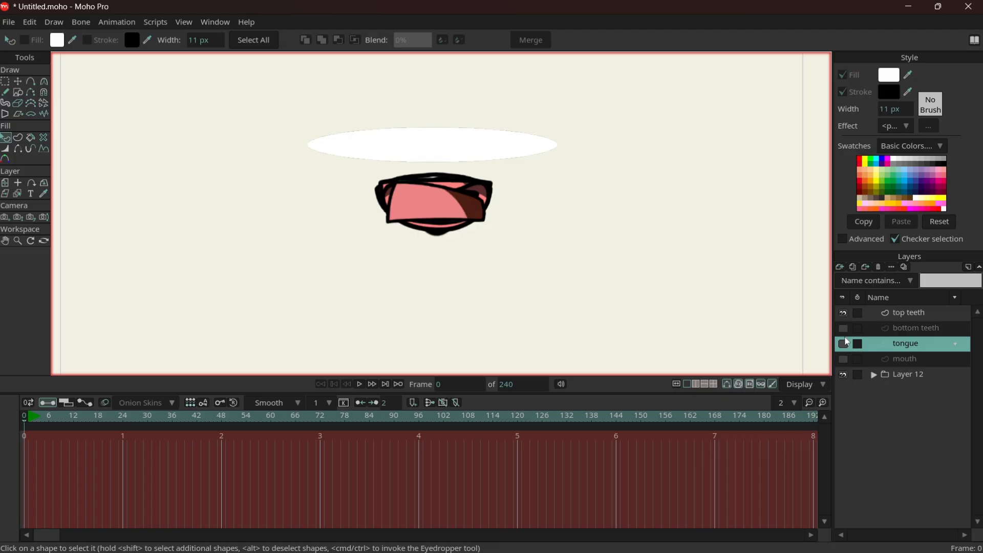
click(843, 343)
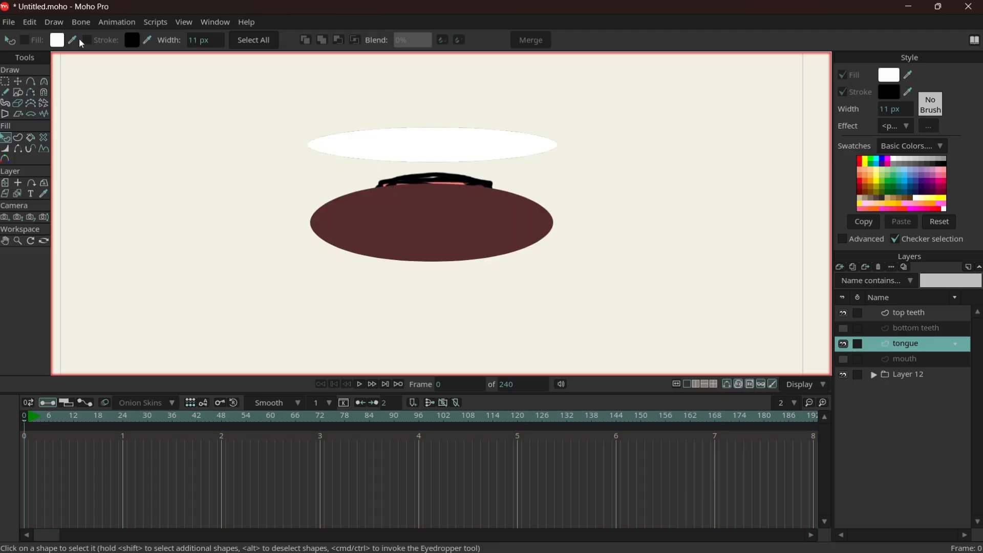
Fill the tongue oval with the pink sampled from the guide, and show the mouth and bottom teeth layers again
click(401, 209)
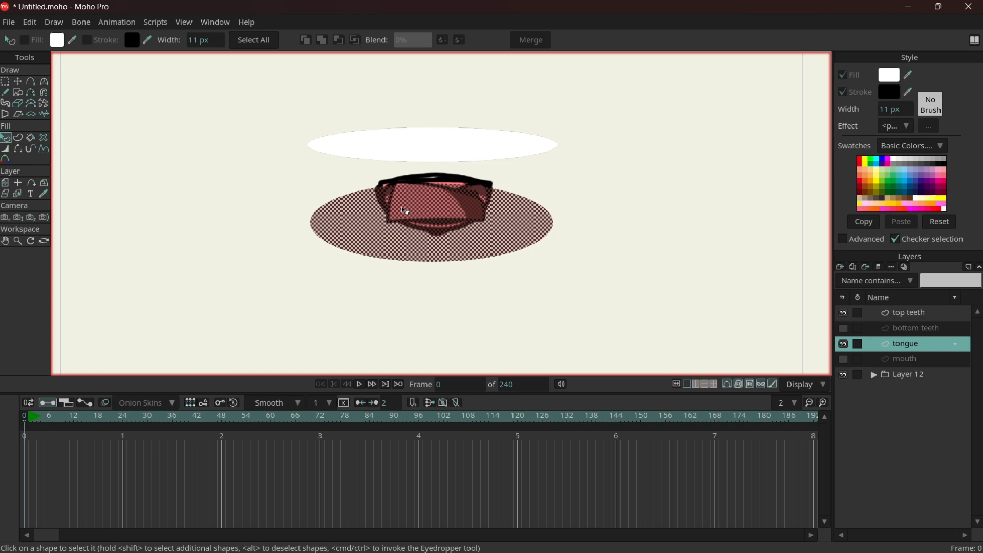
click(73, 43)
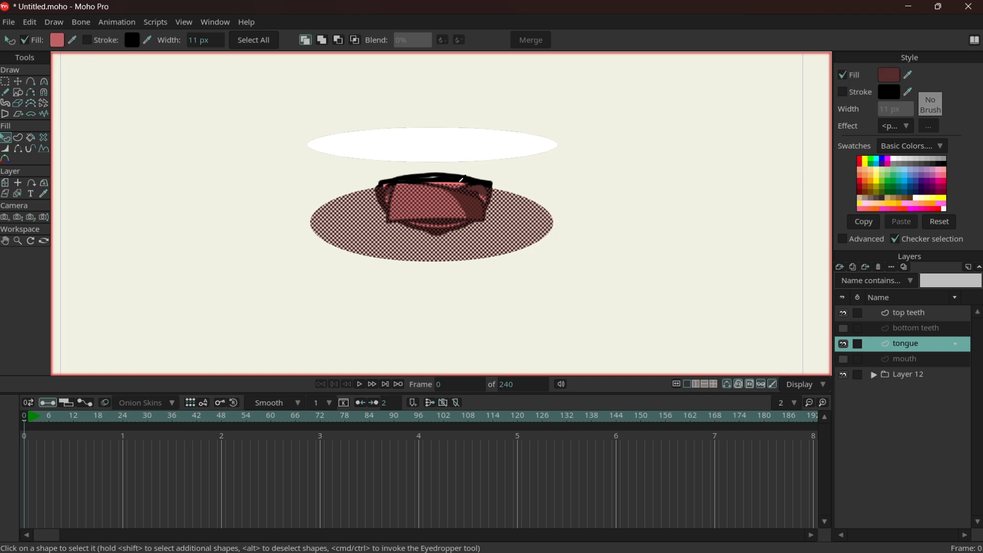
click(461, 181)
click(588, 172)
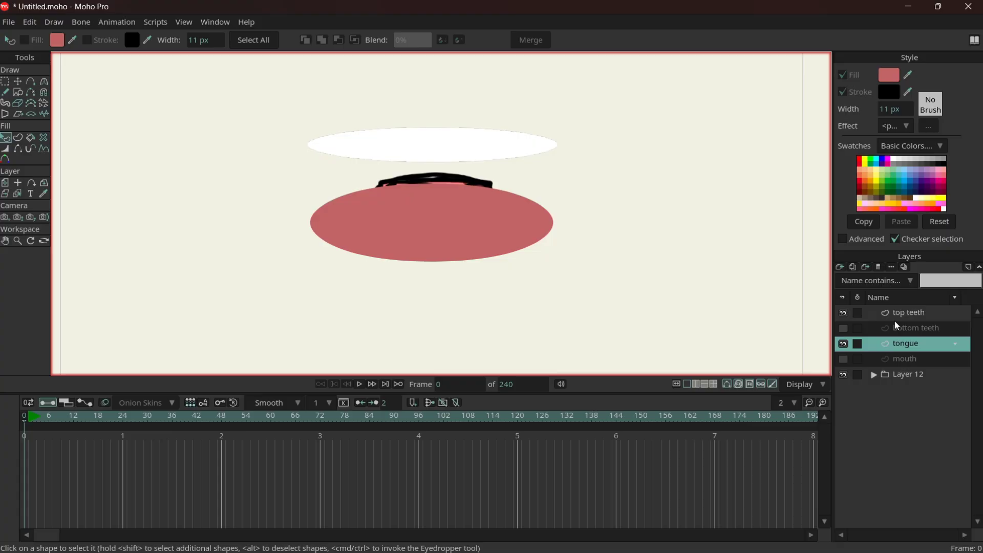
click(844, 360)
click(846, 329)
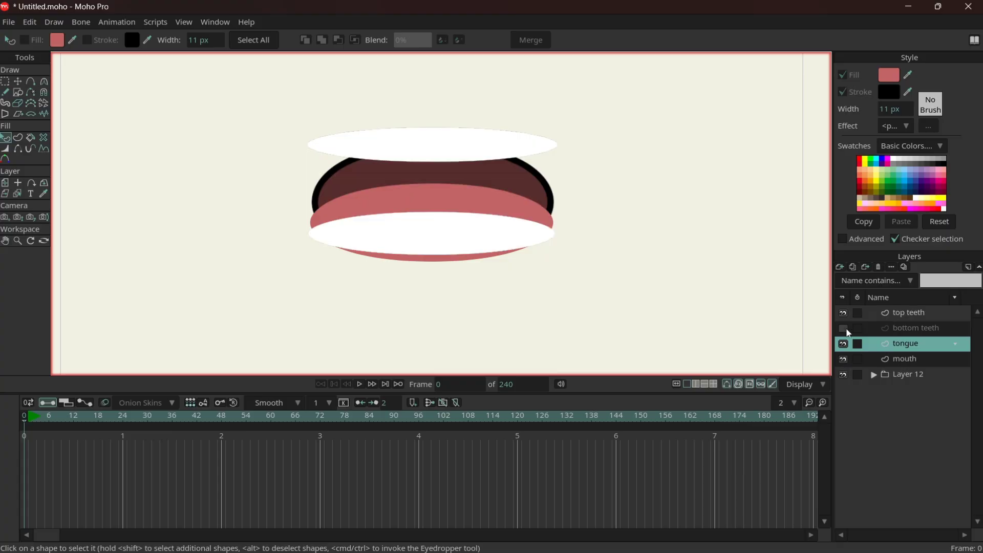
Group the top teeth, bottom teeth, tongue and mouth layers and name the group mouth 1
click(916, 363)
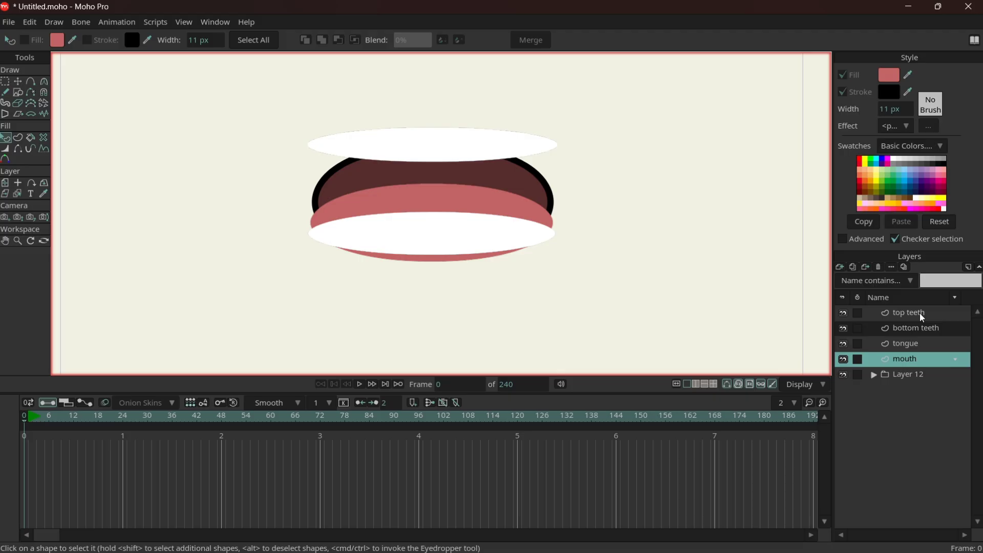
shift+click(921, 318)
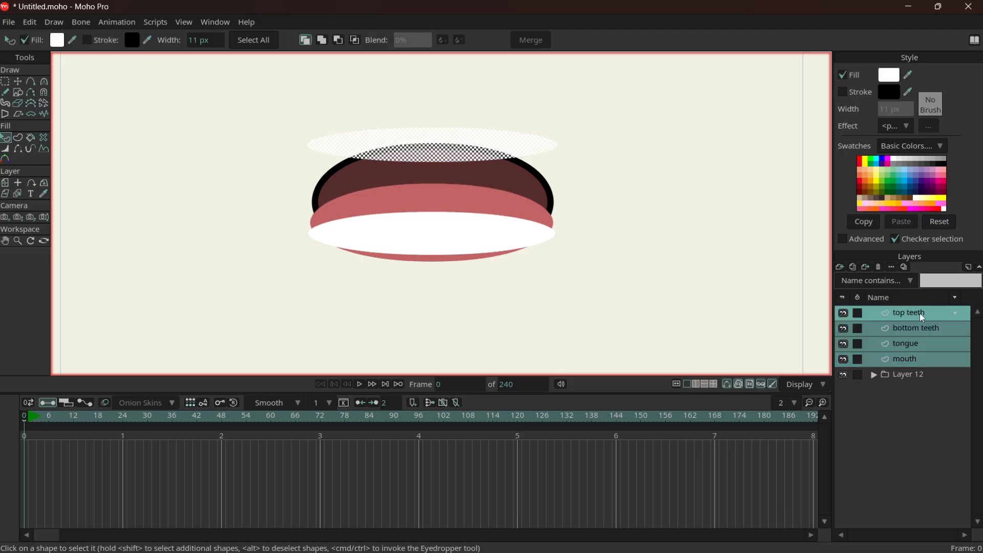
right_click(920, 314)
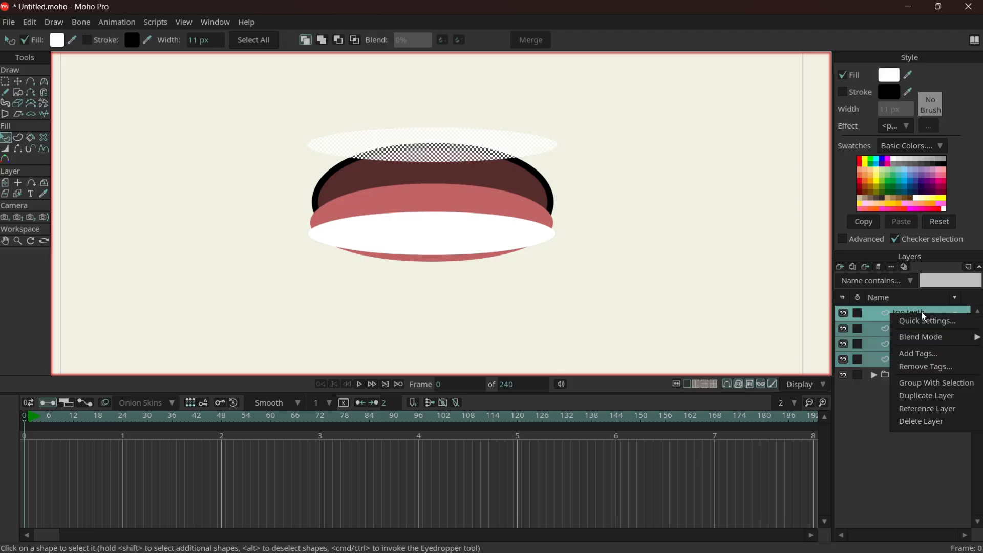
click(928, 384)
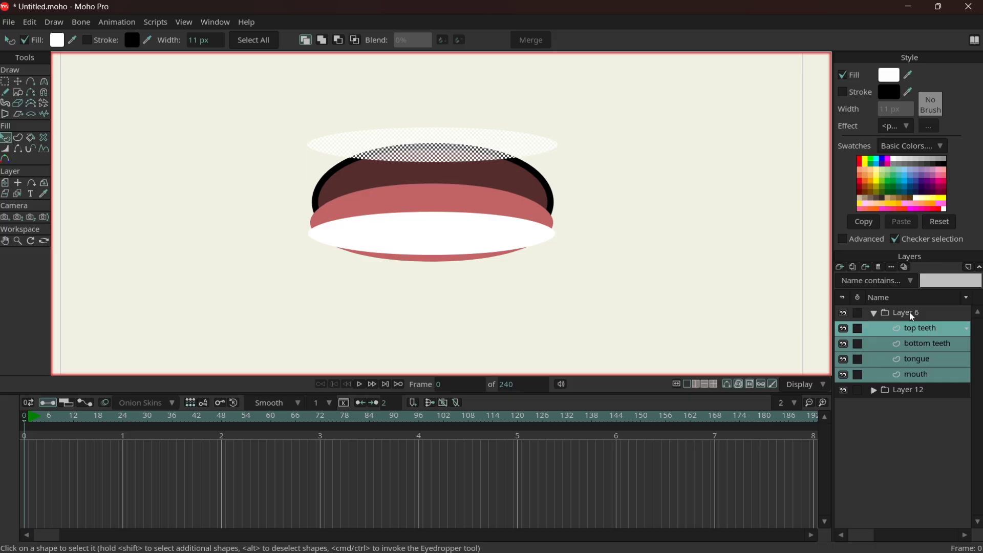
click(912, 312)
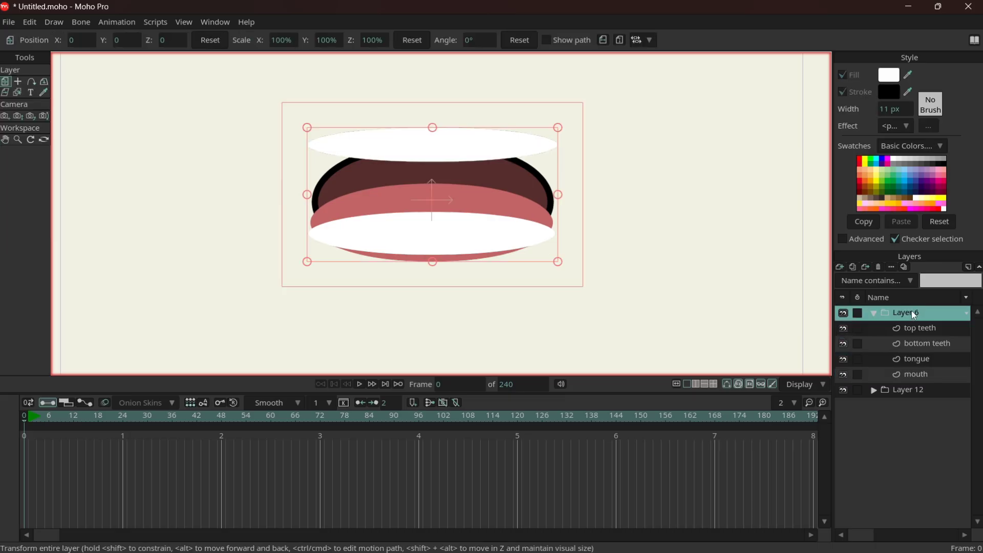
double_click(911, 310)
text(mouth 1)
key(Return)
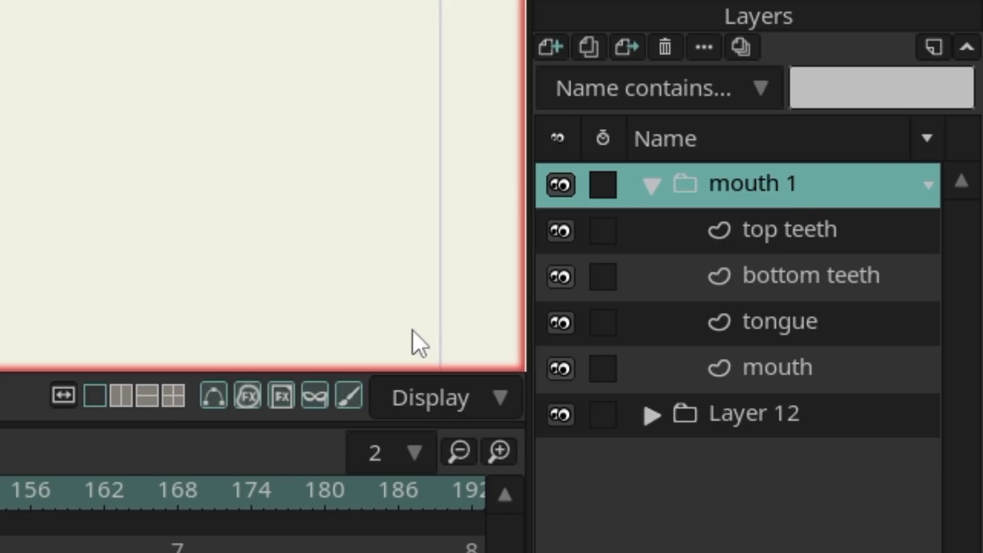
Mask the mouth 1 group to the mouth shape and turn on Exclude strokes in the mouth layer's masking settings
double_click(752, 184)
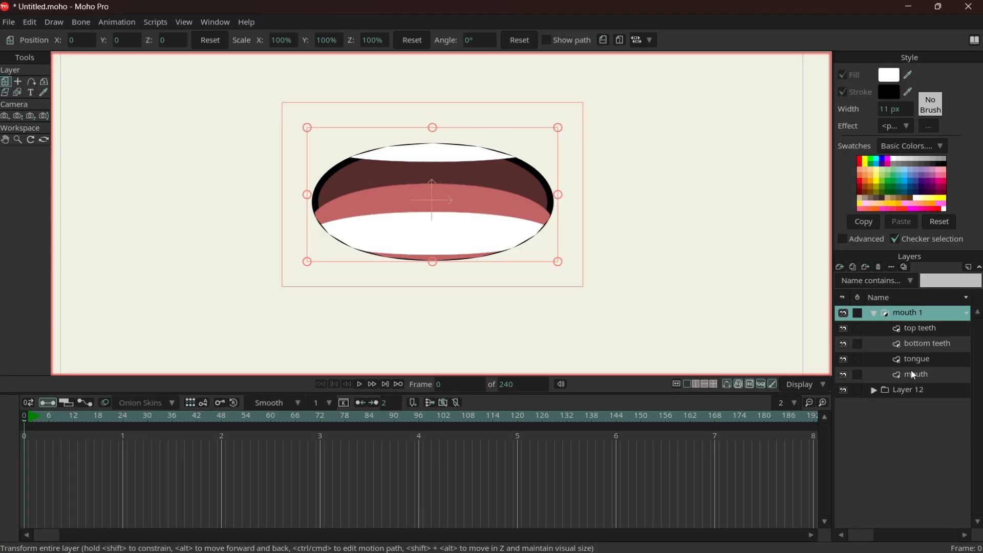
click(914, 374)
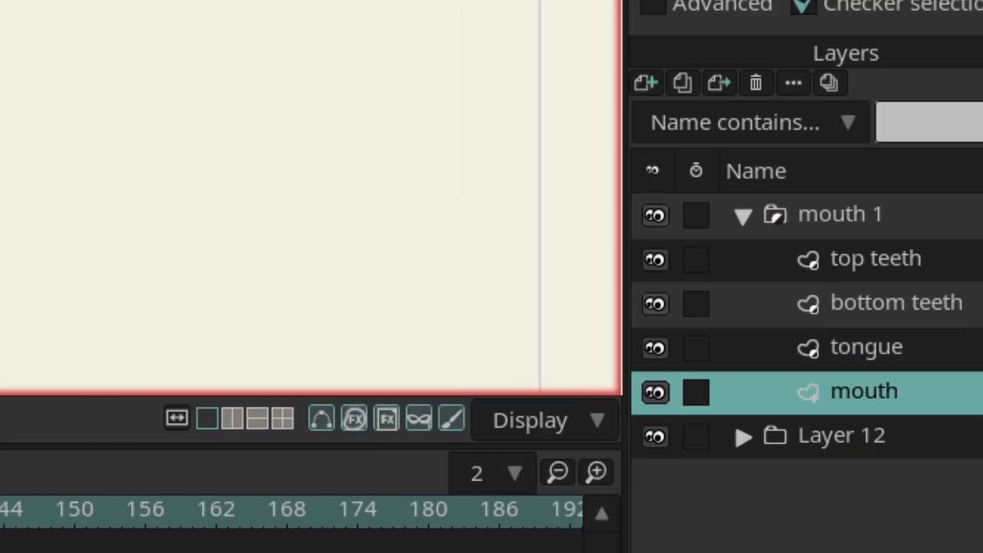
double_click(785, 363)
click(462, 101)
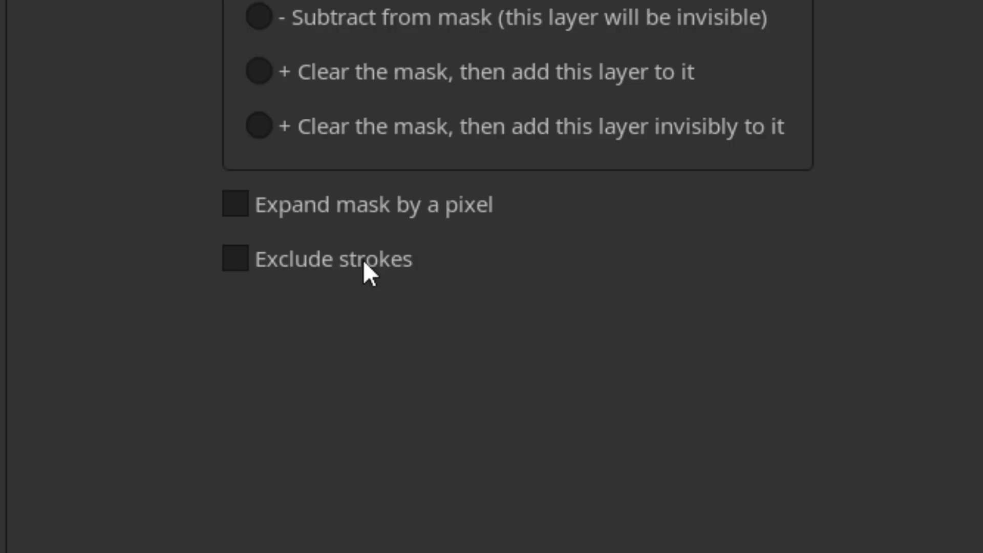
click(374, 413)
click(617, 397)
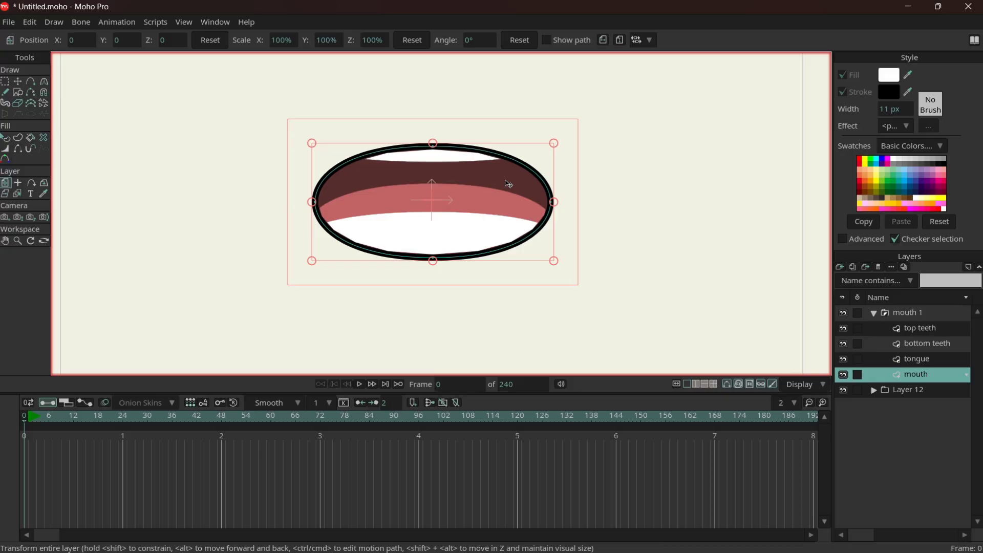
Collapse the mouth 1 group and create nine reference layers of it, mouth 2 through mouth 10
click(874, 314)
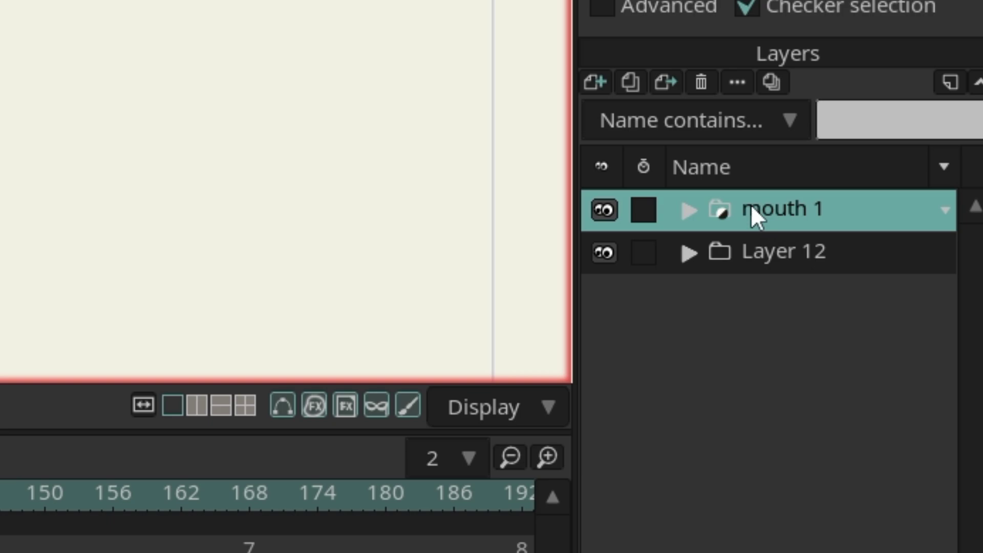
click(663, 78)
click(662, 78)
click(663, 78)
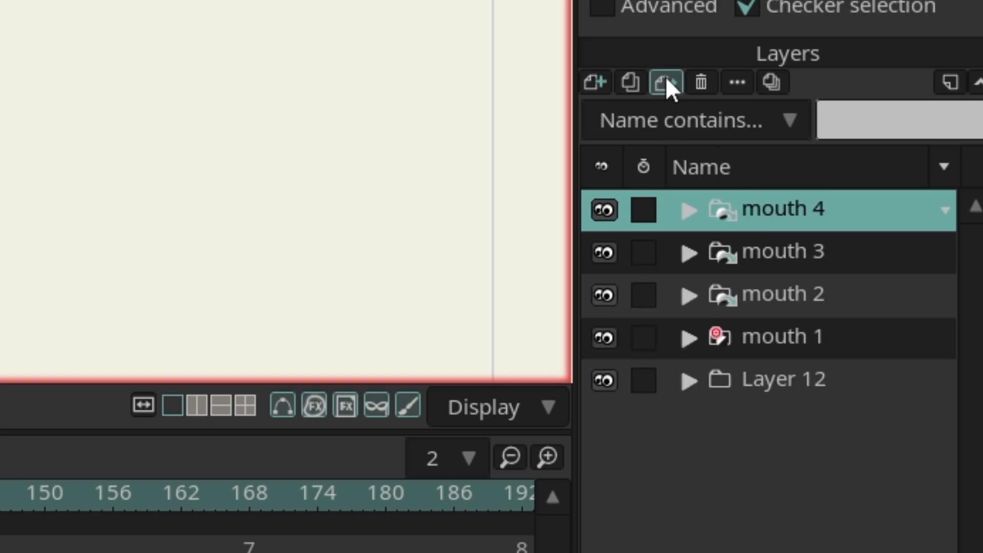
click(665, 78)
click(666, 78)
click(667, 78)
click(673, 78)
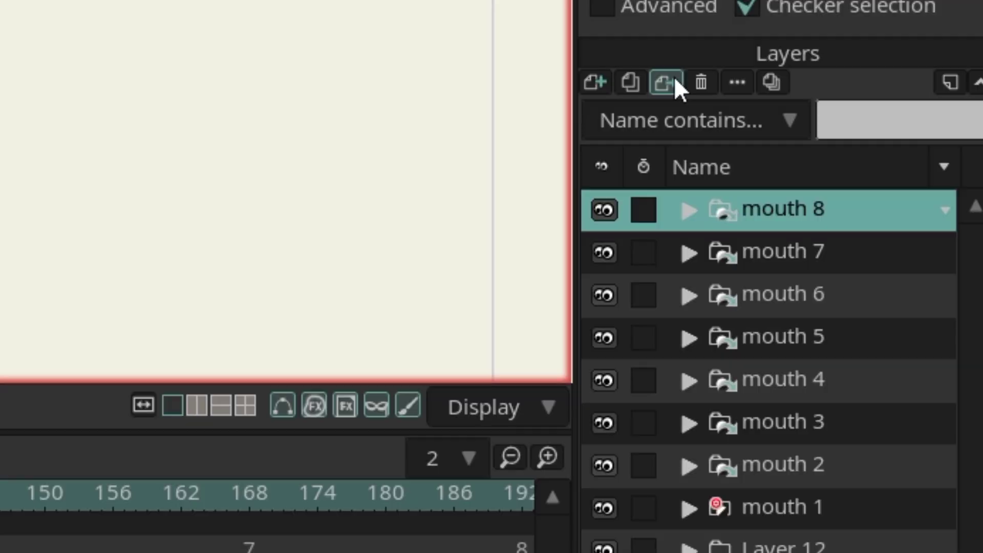
click(675, 78)
click(678, 77)
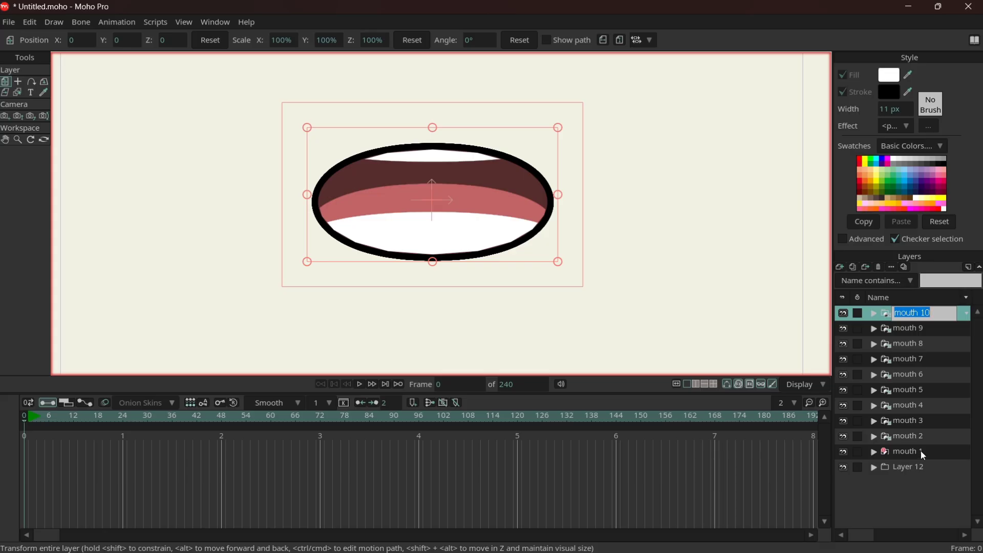
Group the layers mouth 1 through mouth 10 and name the new group mouth rig
click(909, 453)
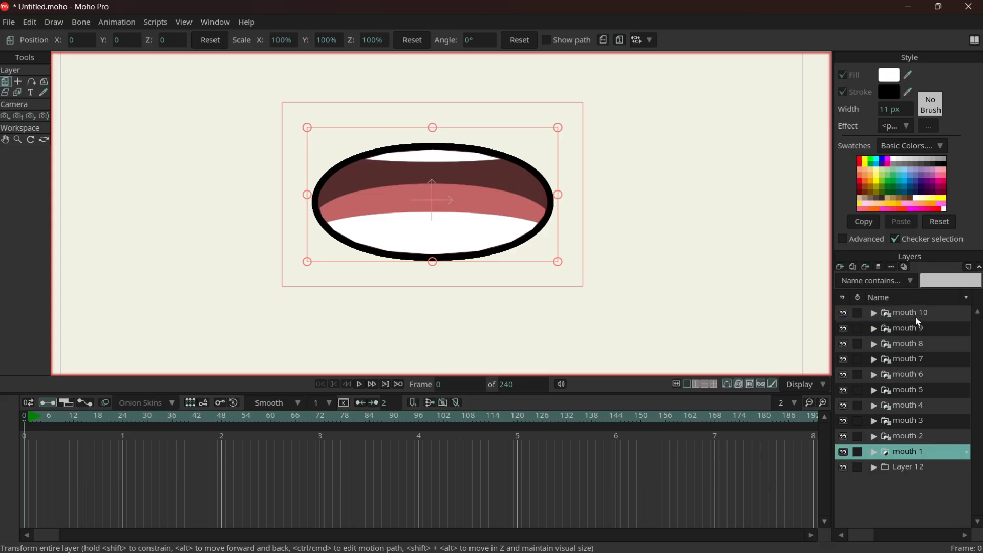
shift+click(916, 315)
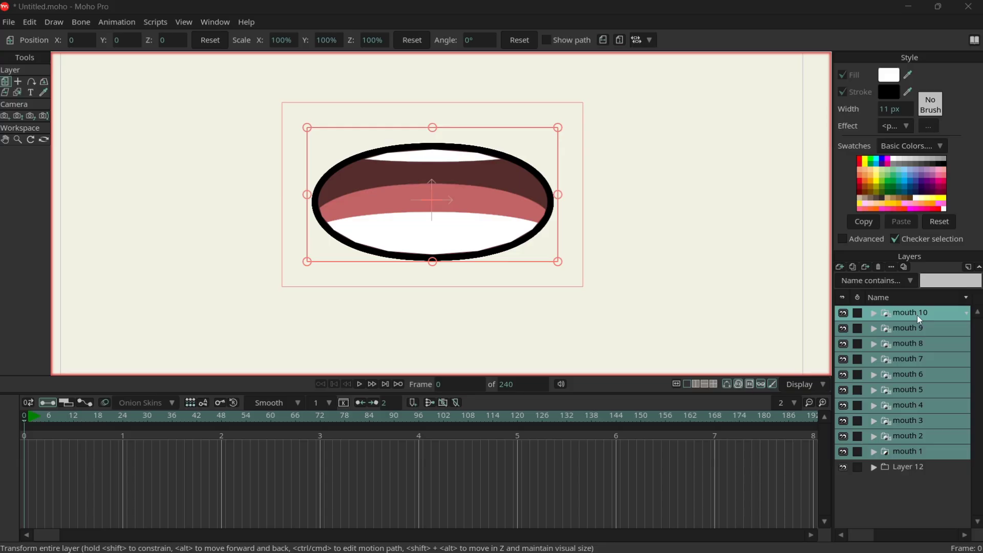
right_click(917, 314)
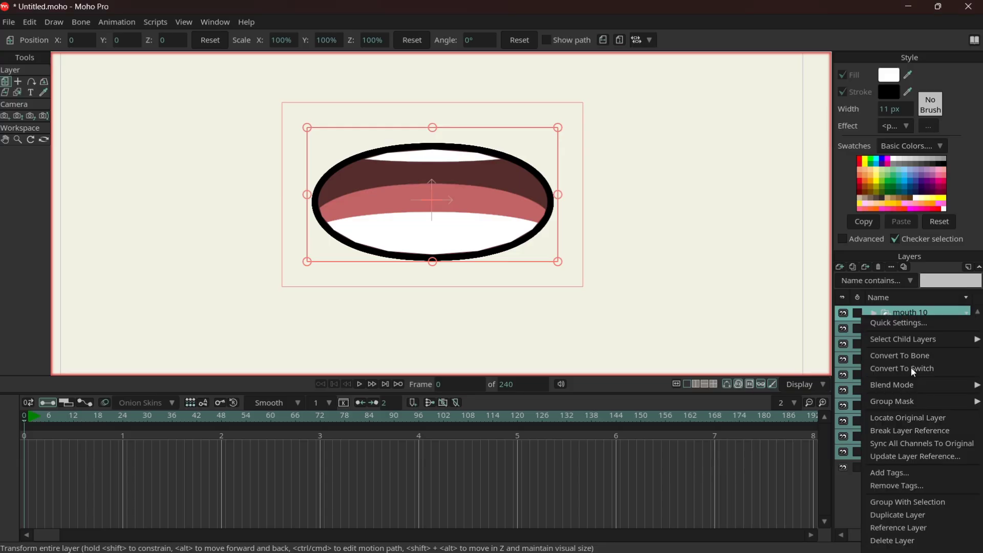
click(906, 504)
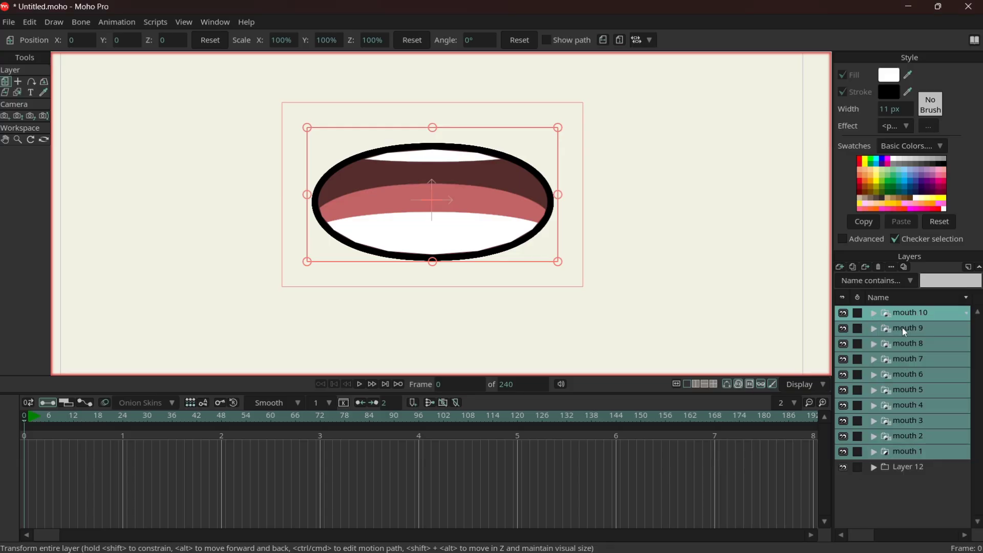
double_click(908, 312)
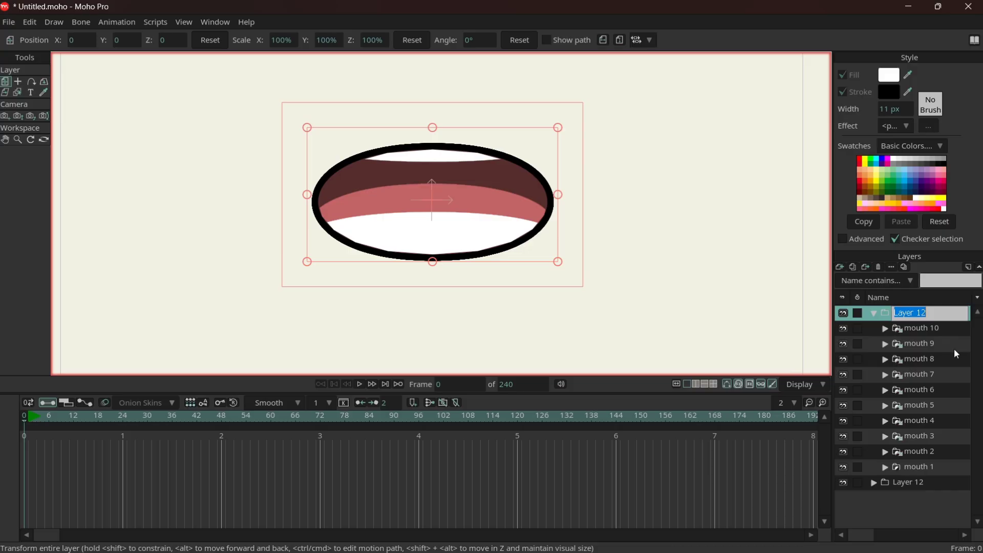
text(mouth rig)
key(Return)
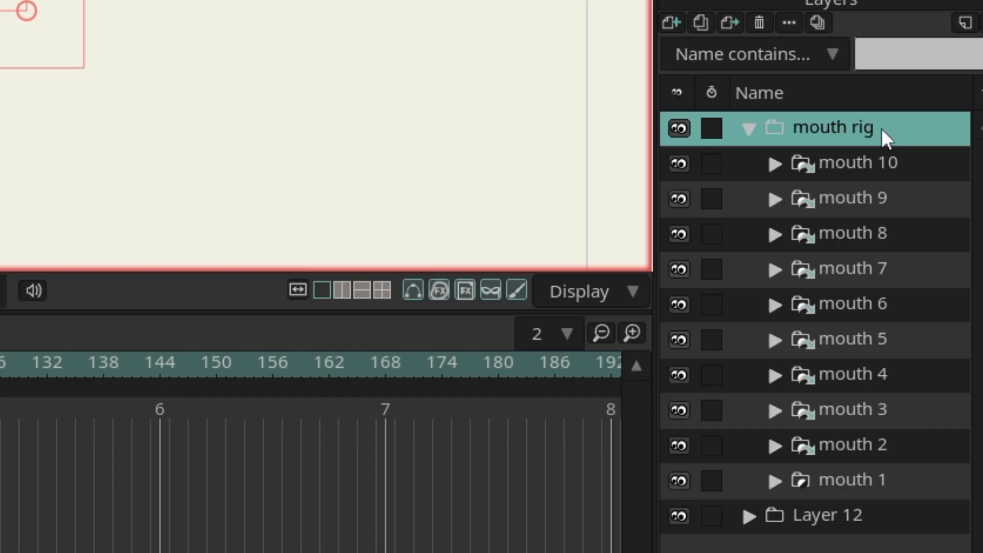
Convert the mouth rig group to a switch layer and set its switch selection to mouth 1
right_click(840, 128)
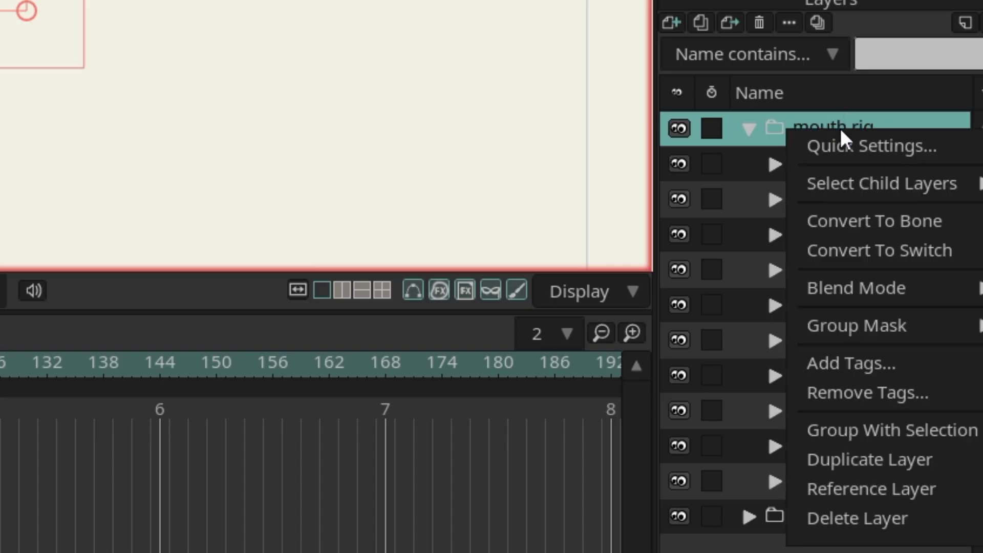
click(868, 250)
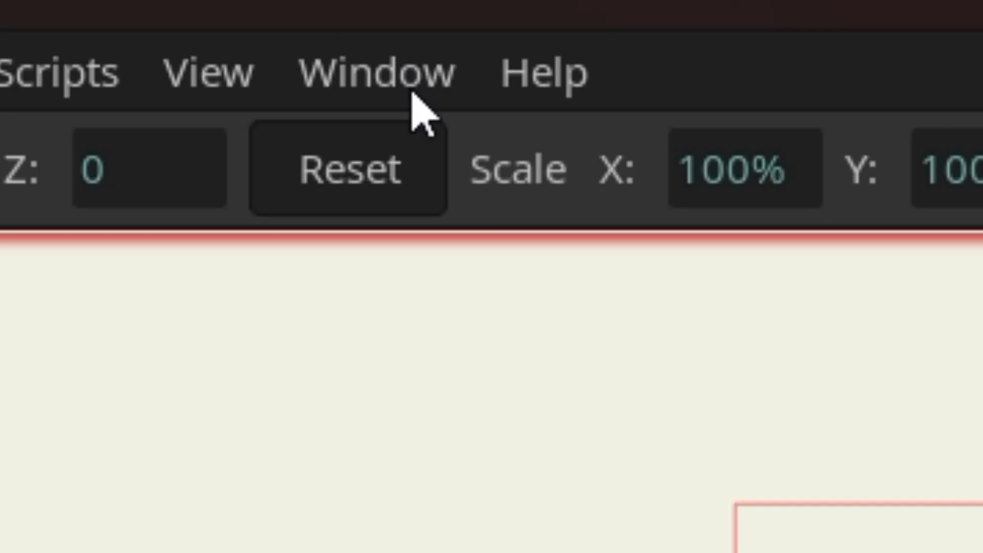
click(422, 88)
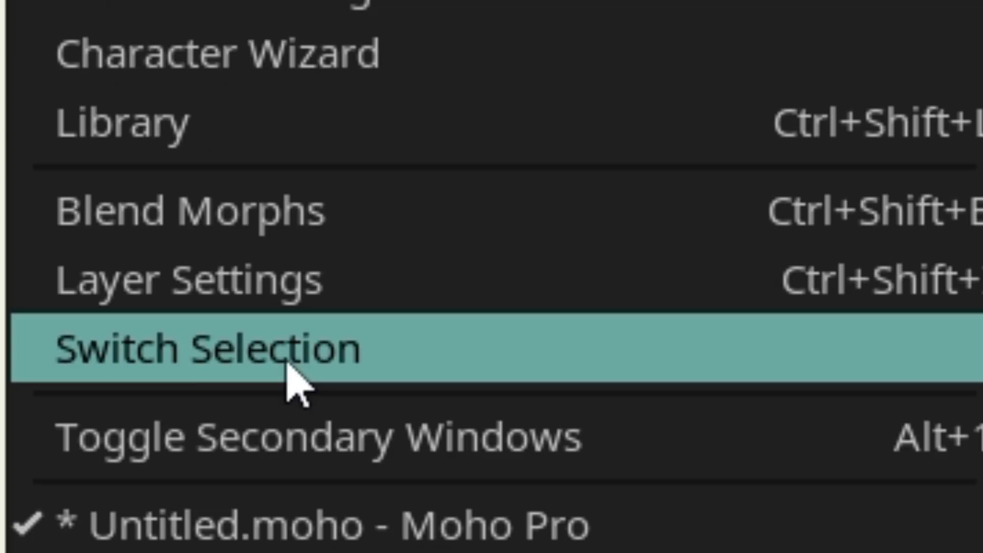
click(321, 361)
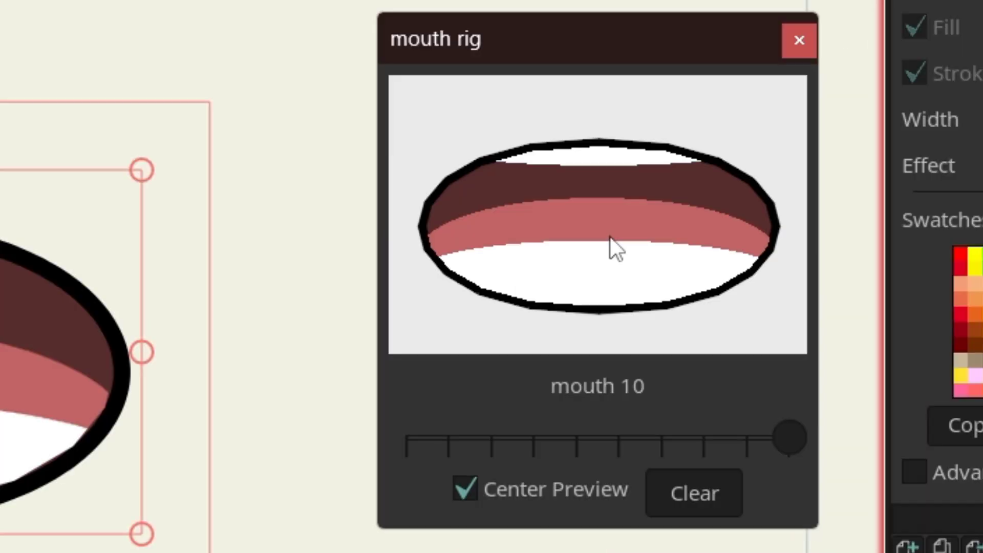
drag(788, 444, 341, 466)
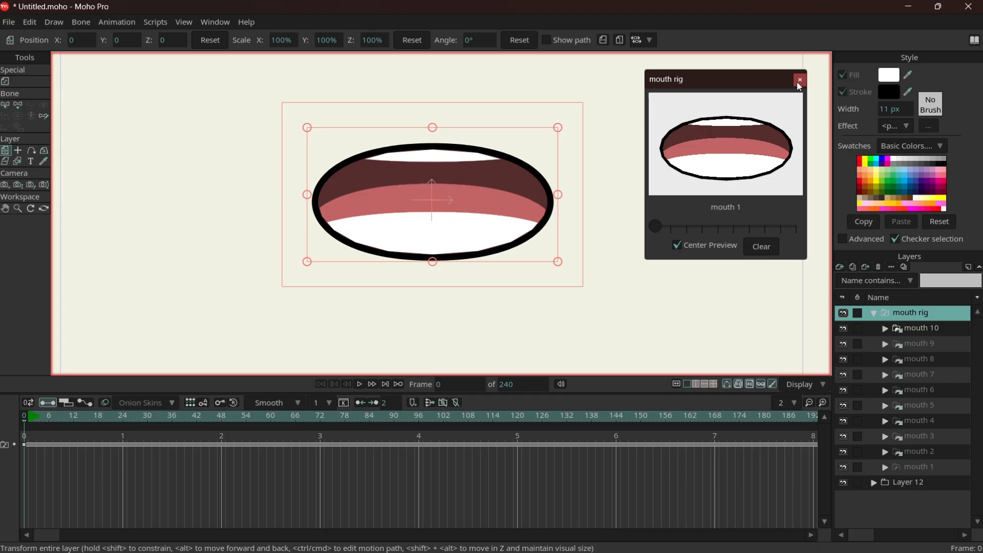
click(799, 40)
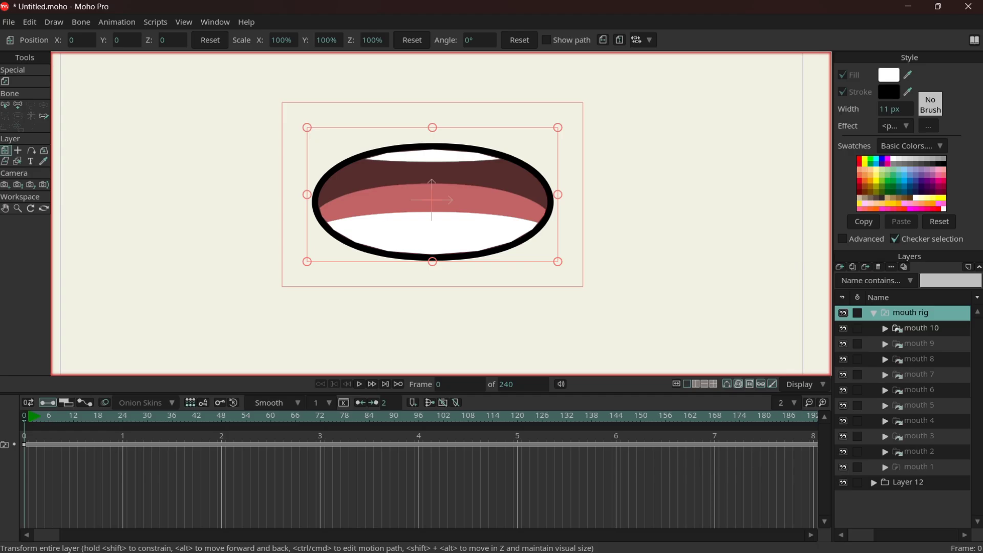
Hide Layer 2 through Layer 10 in the imported Layer 12 group, leaving only Layer 1 visible, and collapse the group
click(908, 468)
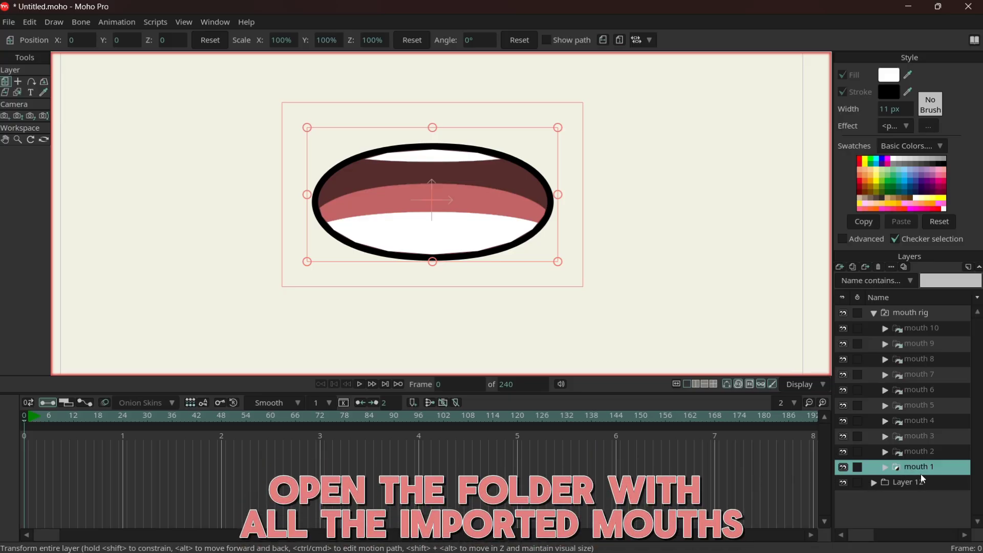
click(873, 482)
scroll(922, 474, down, 6)
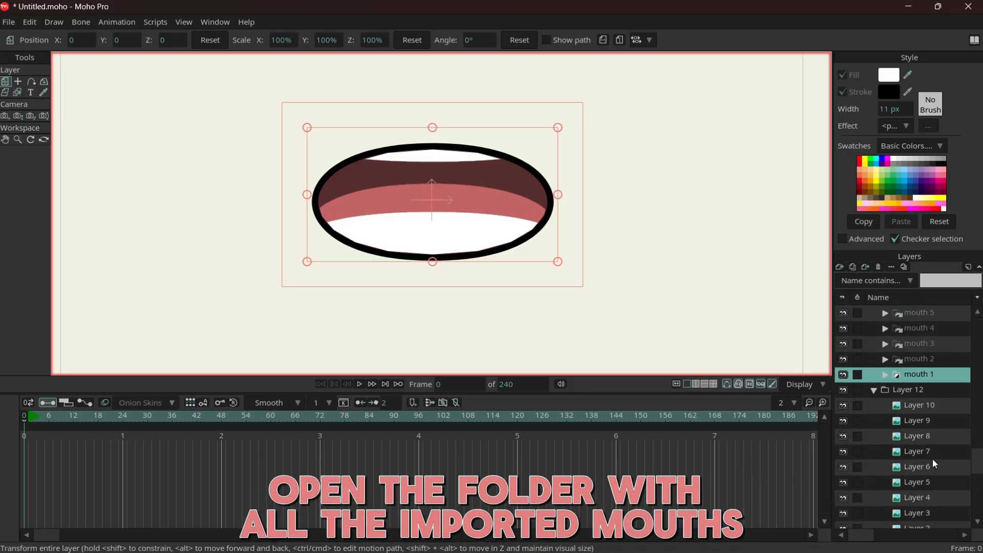
scroll(932, 457, down, 2)
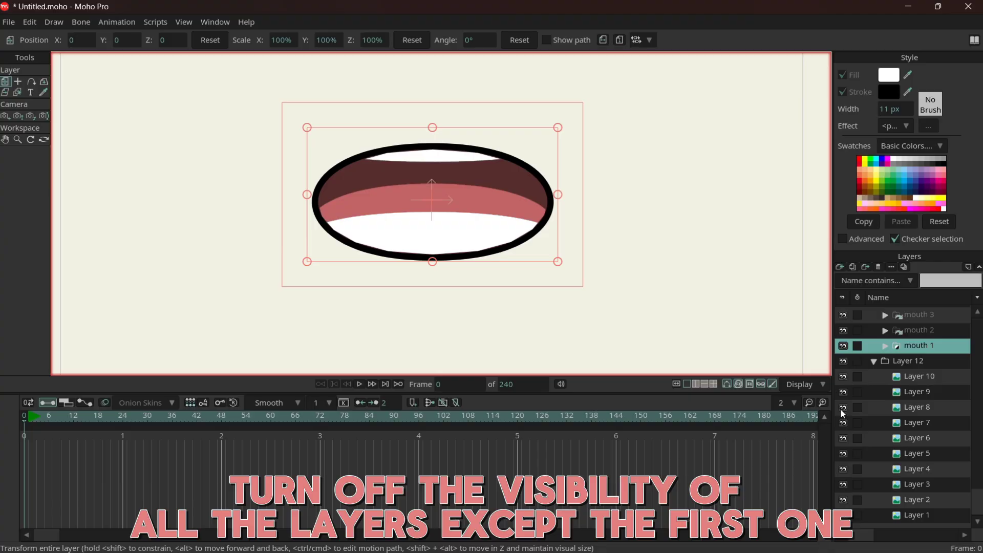
drag(840, 409, 843, 501)
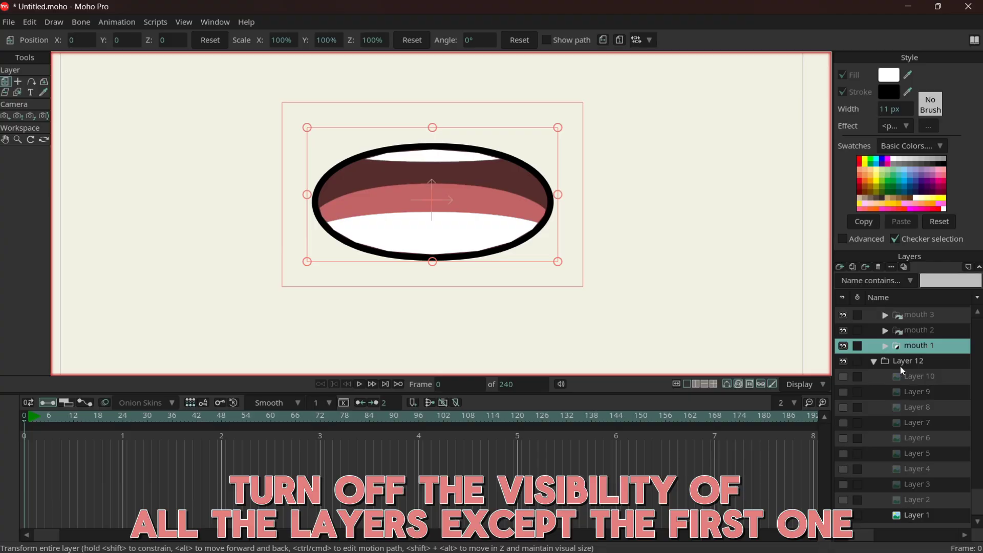
click(875, 362)
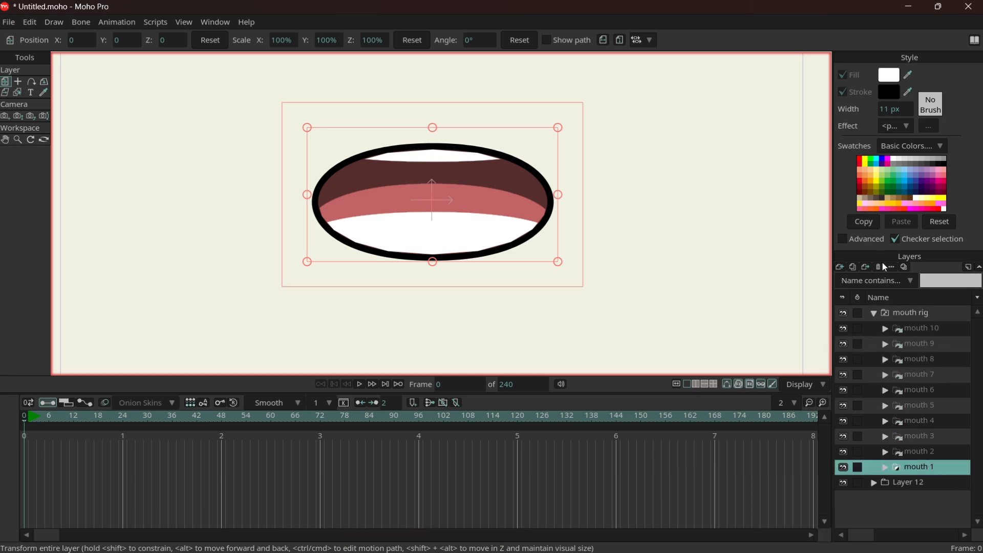
Set the opacity of the mouth rig layer to 60% in its layer settings
click(908, 319)
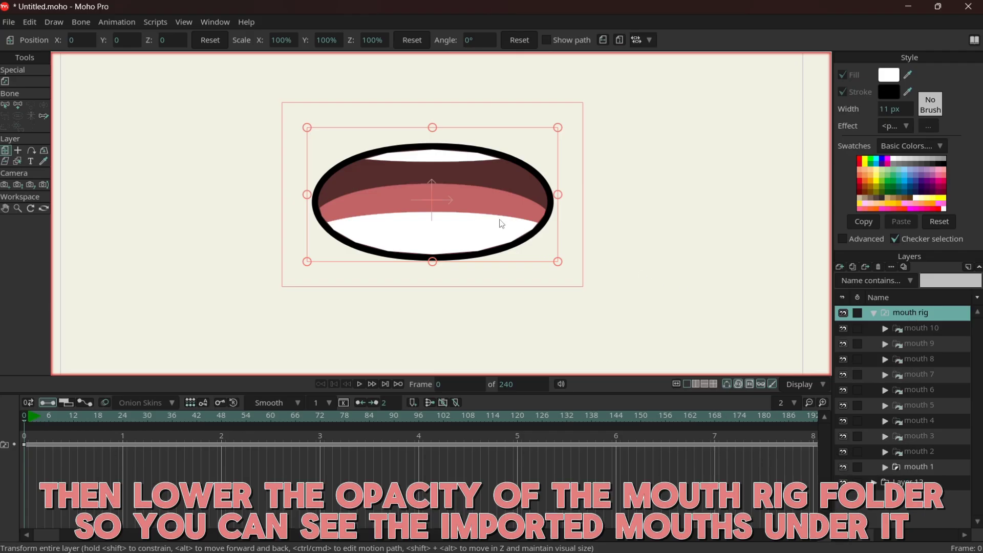
key(ctrl+shift+l)
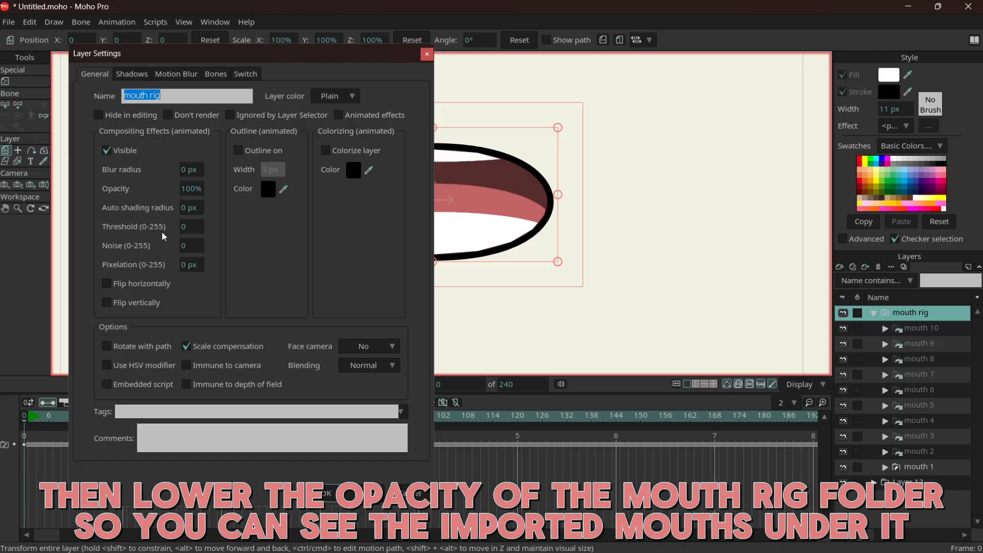
double_click(199, 191)
text(60)
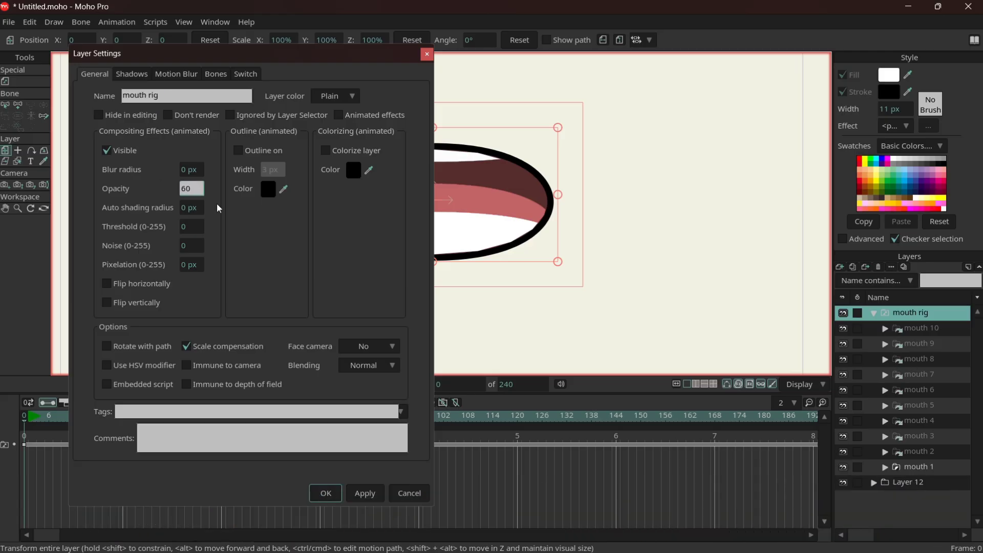
click(335, 493)
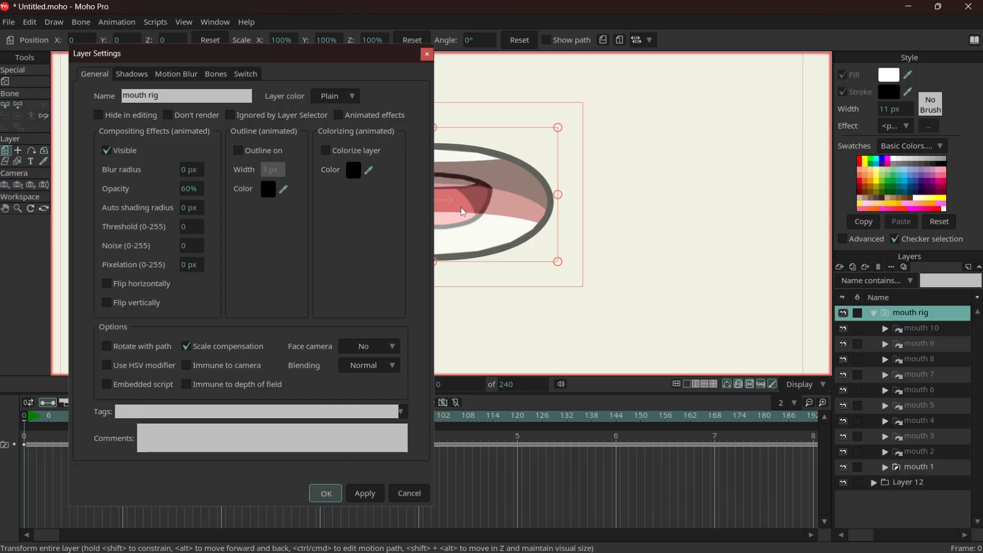
key(Return)
Expand the mouth 1 group and select its mouth layer for editing
scroll(436, 195, up, 3)
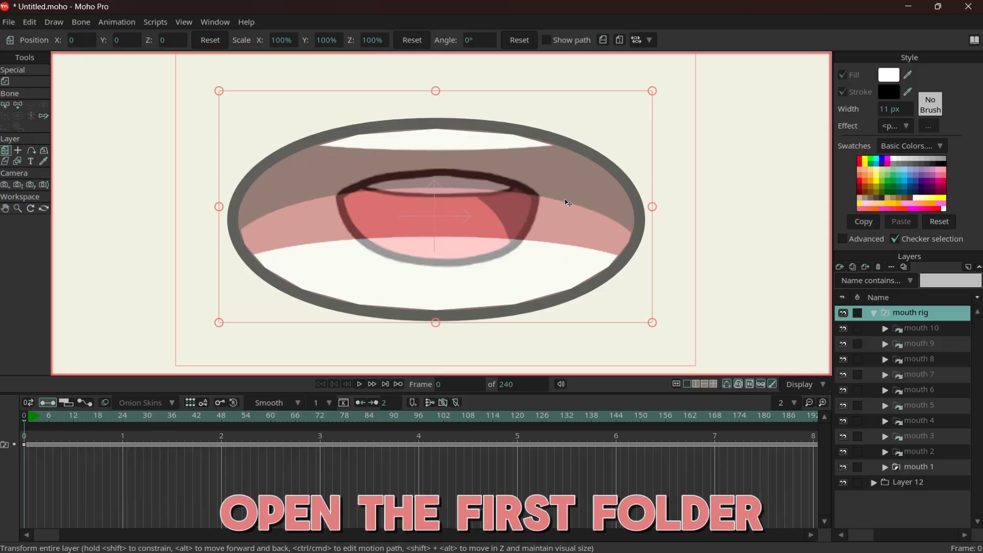
click(885, 471)
scroll(941, 495, down, 2)
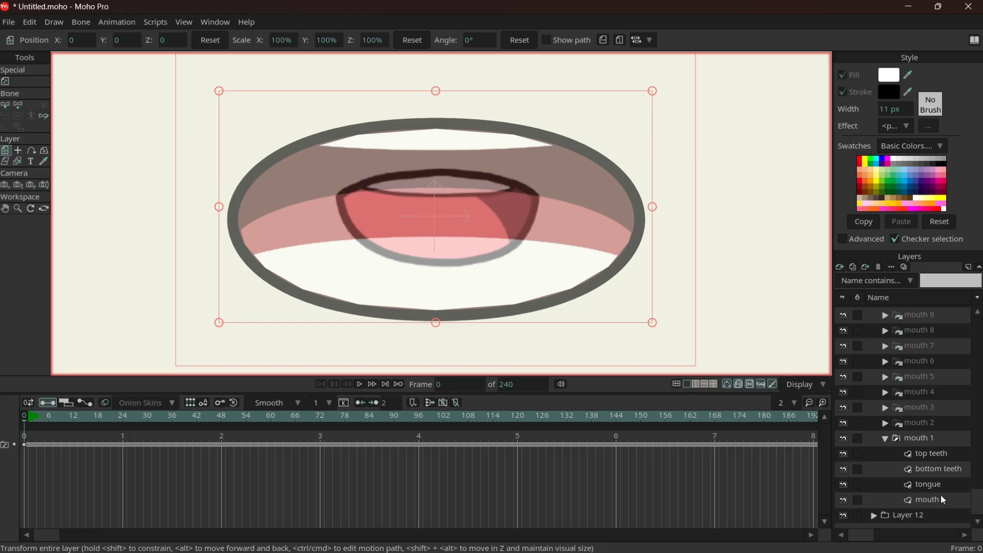
click(916, 502)
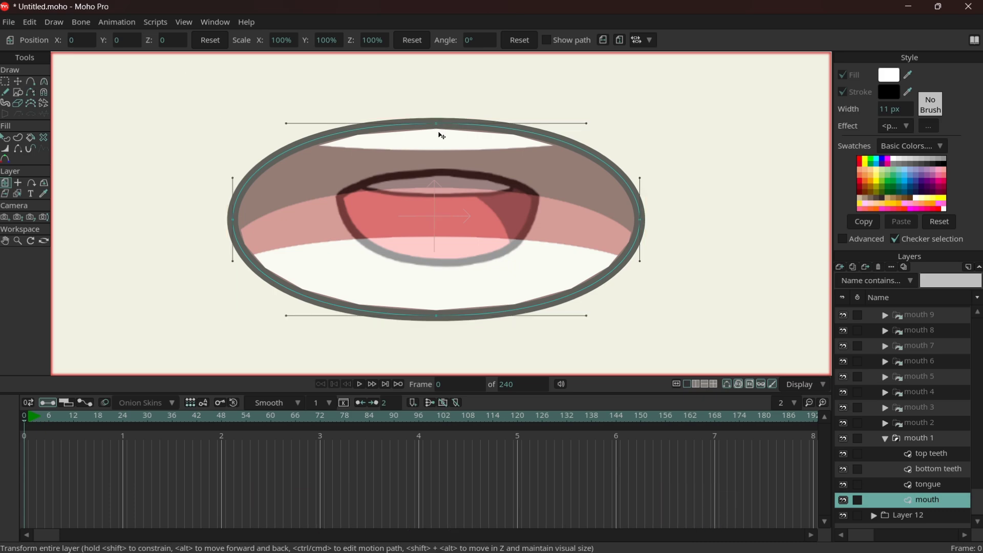
key(t)
key(m)
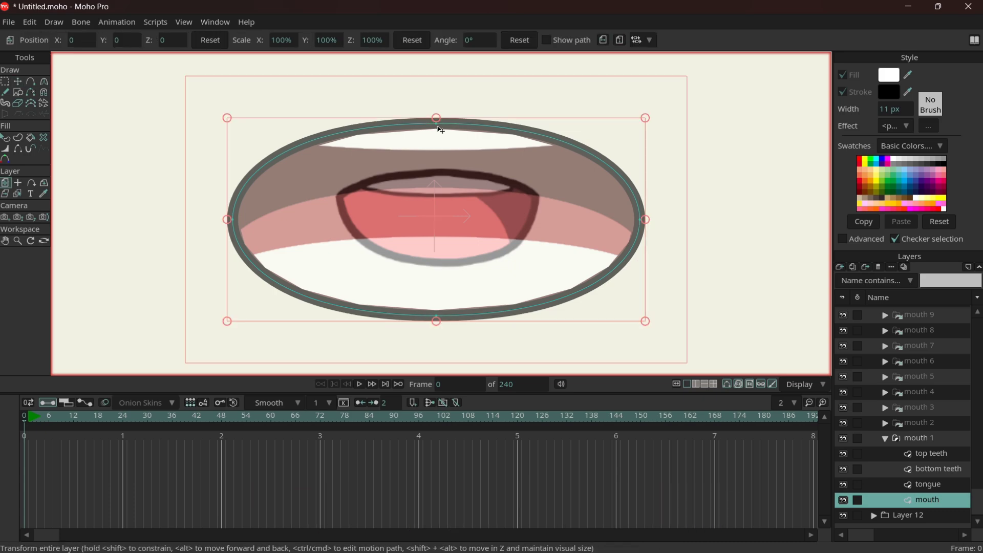
drag(438, 127, 446, 170)
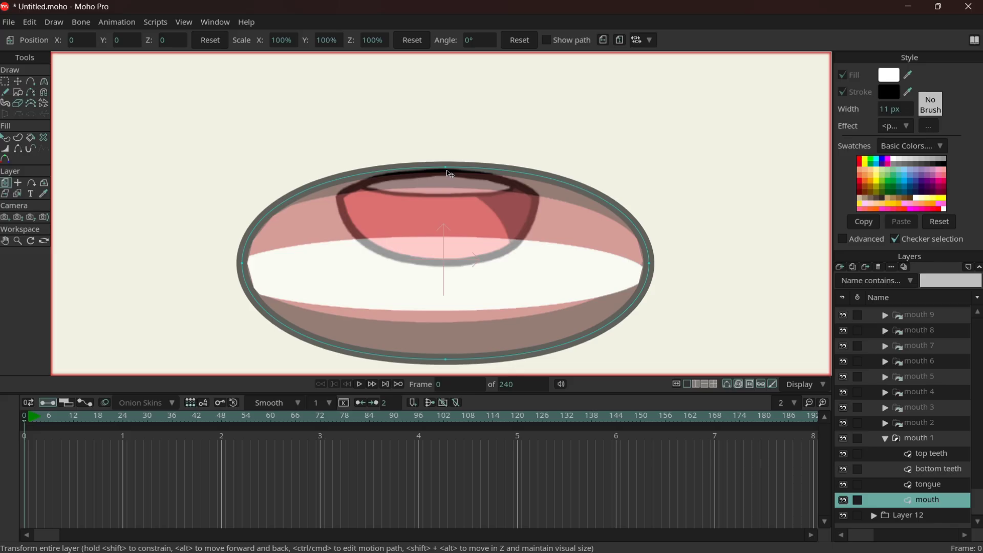
key(ctrl+z)
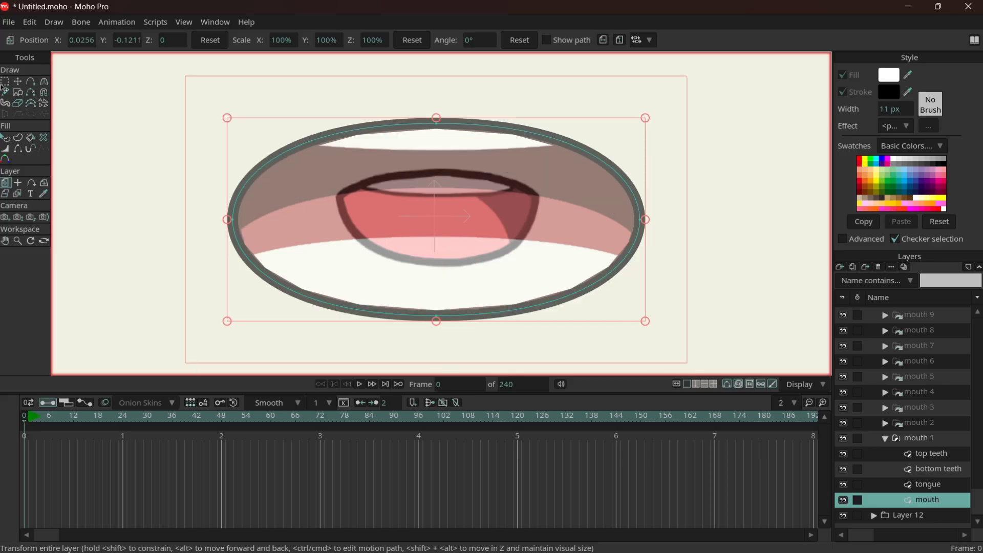
Move the four points of the mouth outline with Transform Points to match the guide mouth's top, corners and bottom
click(17, 82)
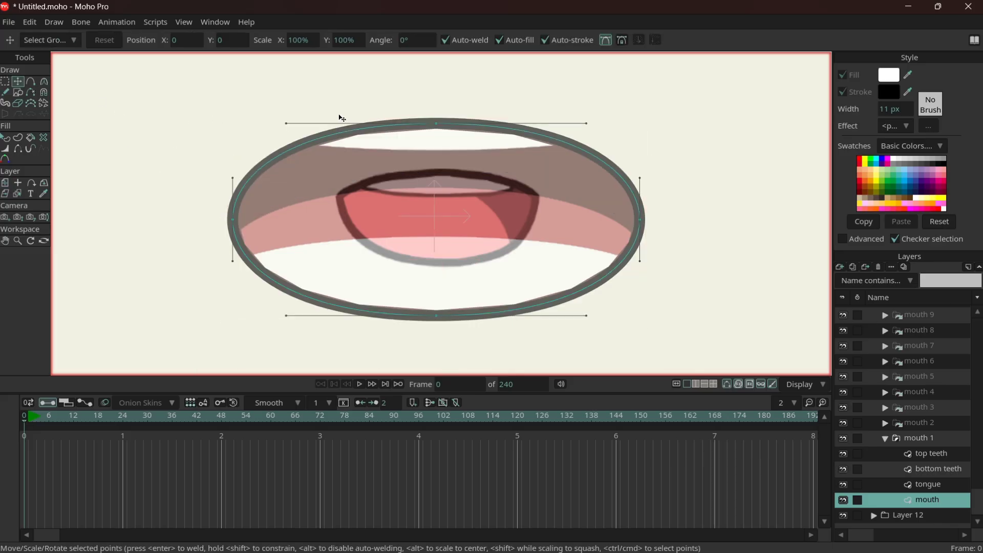
drag(437, 129, 443, 177)
drag(232, 221, 338, 197)
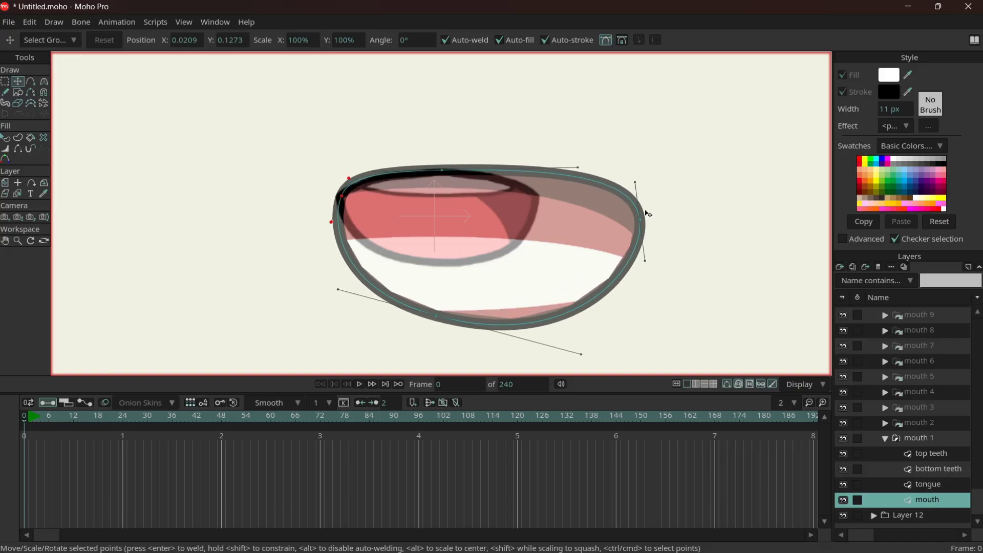
drag(640, 219, 627, 219)
drag(567, 230, 540, 208)
drag(444, 318, 449, 273)
Peak the two corner points of the mouth outline with the Curvature tool
scroll(392, 227, up, 3)
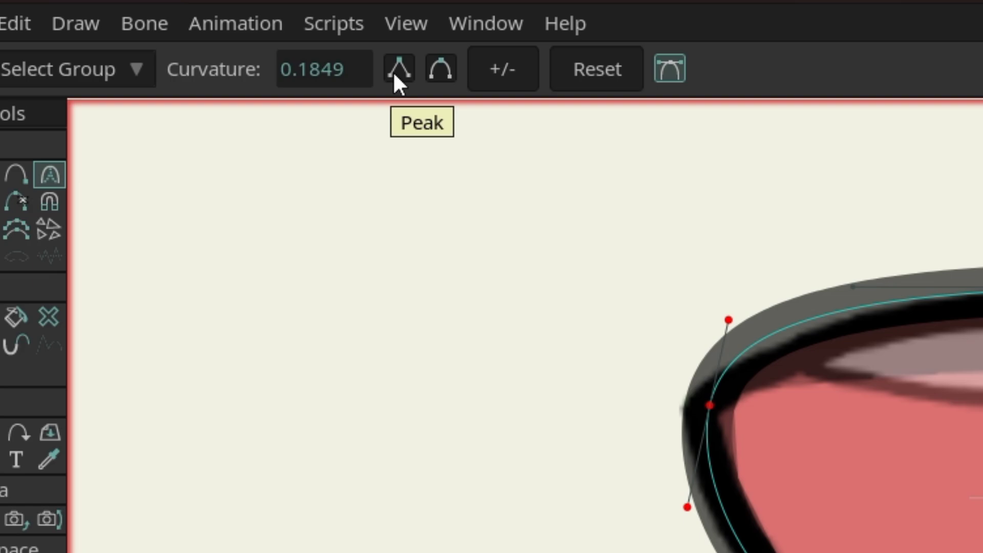
click(397, 75)
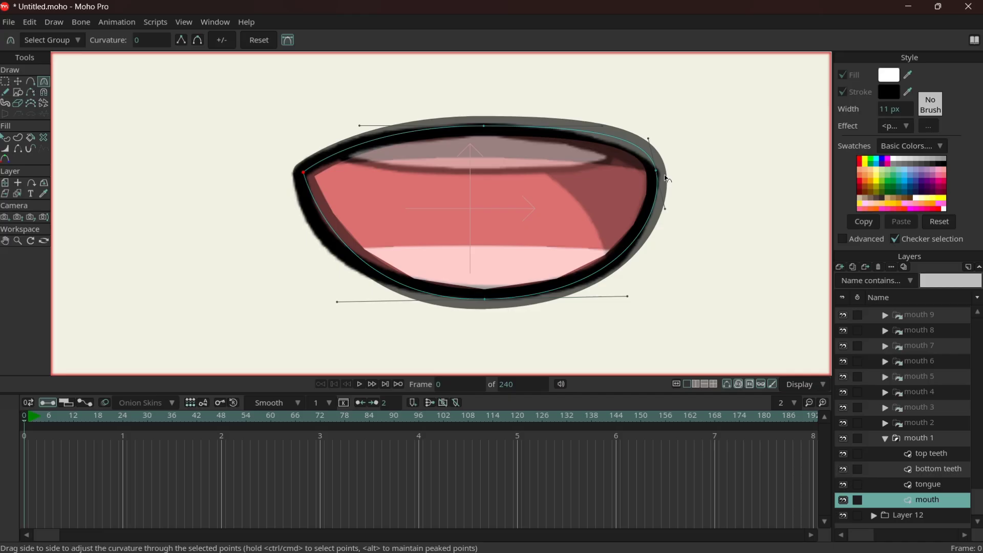
click(654, 173)
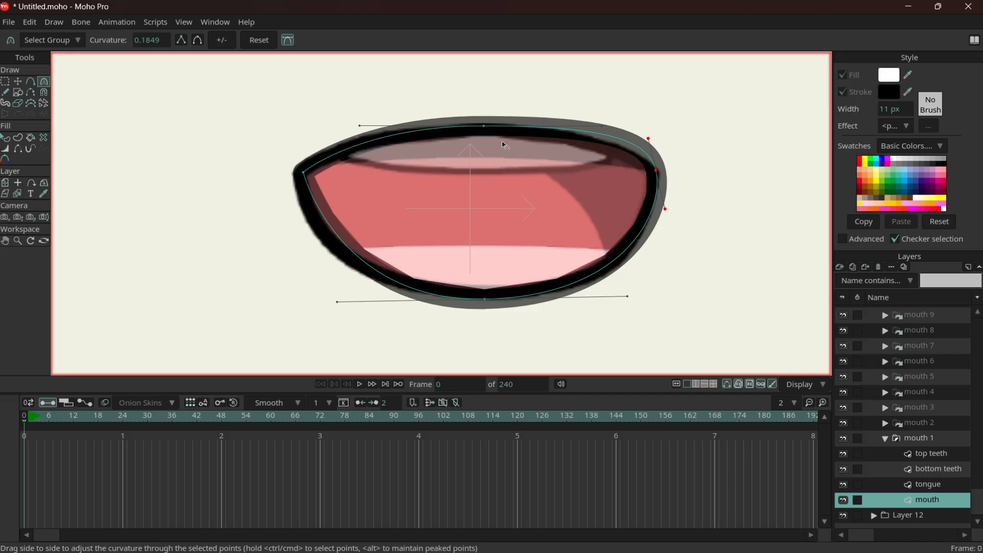
click(182, 41)
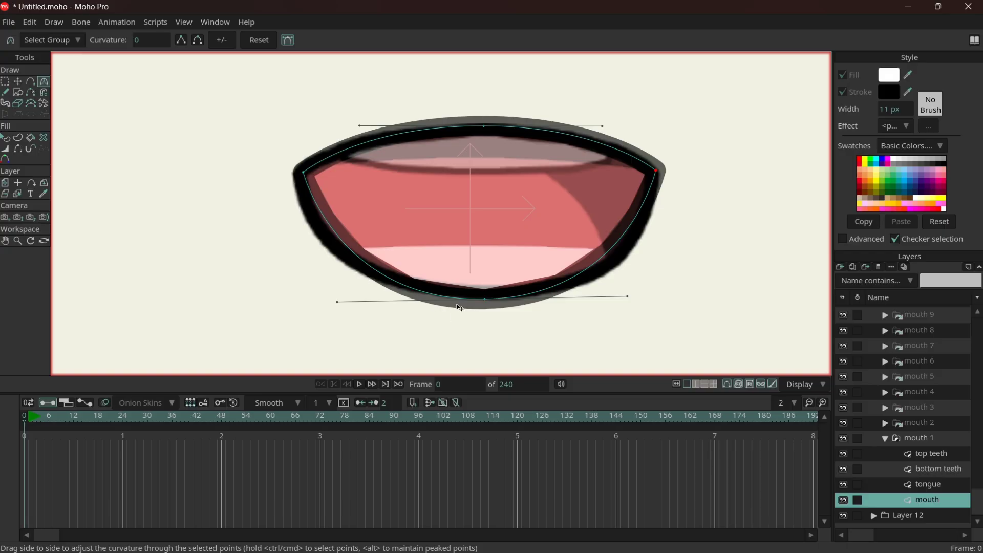
Lengthen both Bezier handles of the mouth outline's bottom point so the lower curve follows the guide
key(t)
key(c)
drag(629, 300, 654, 305)
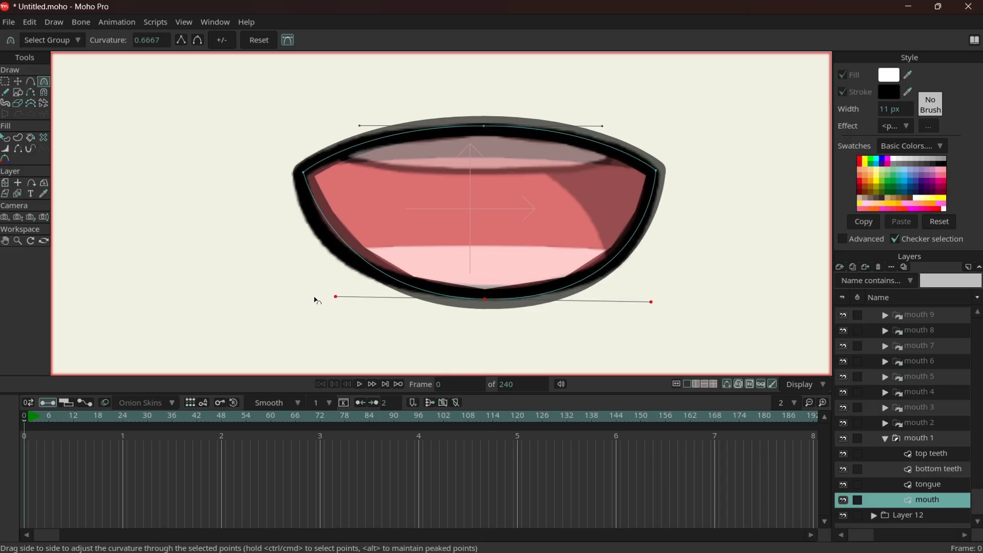
drag(335, 296, 304, 297)
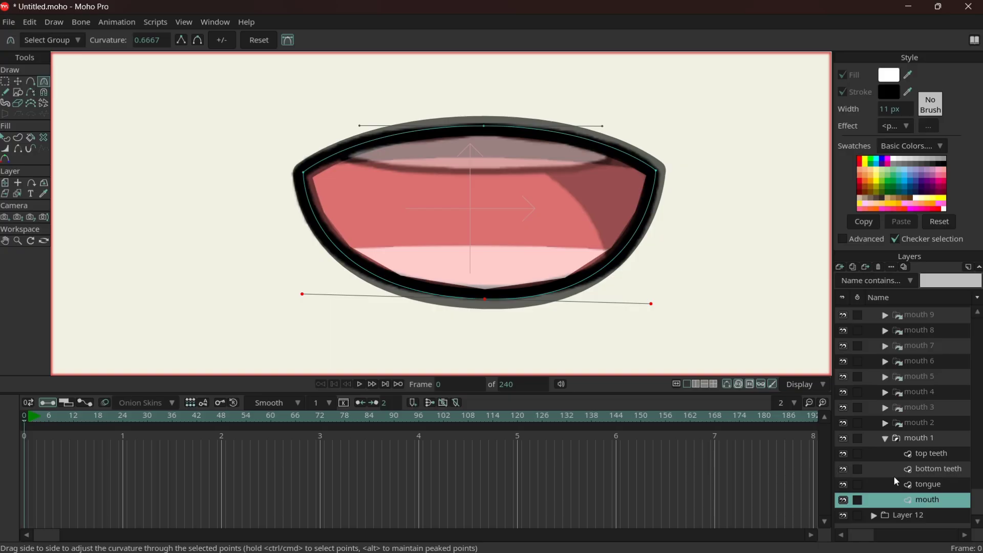
Move and narrow the mouth 1 tongue ellipse with Transform Points to match the guide's tongue edge
click(904, 489)
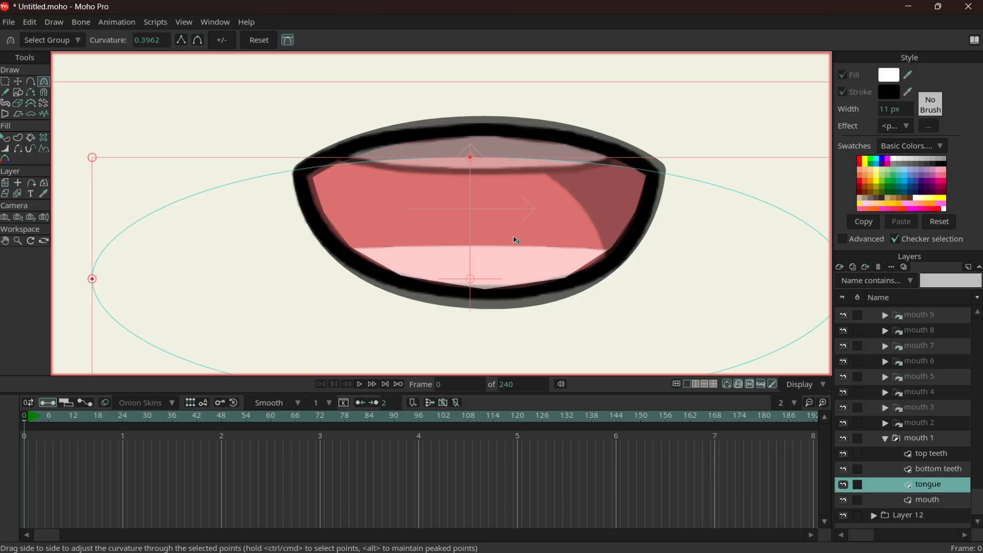
drag(398, 207, 329, 147)
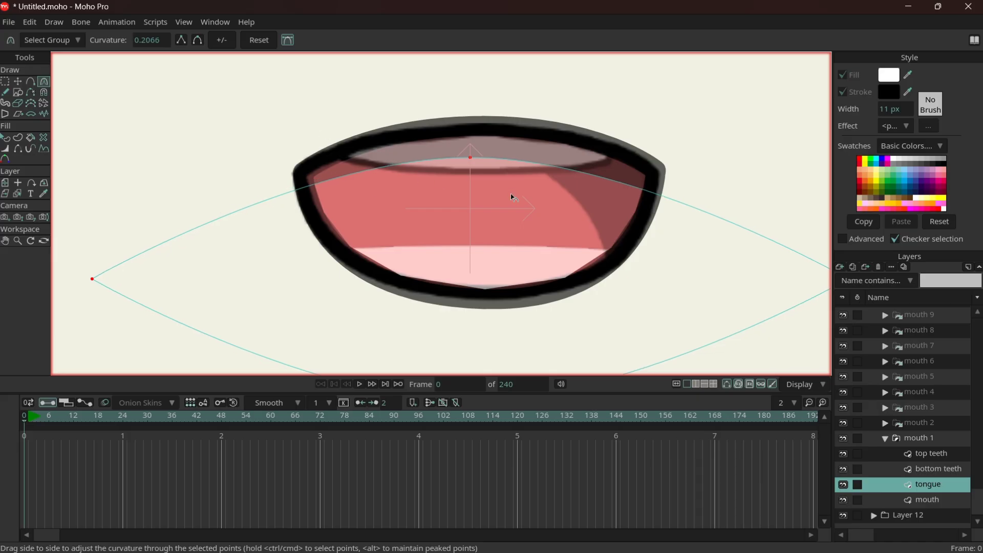
key(ctrl+z)
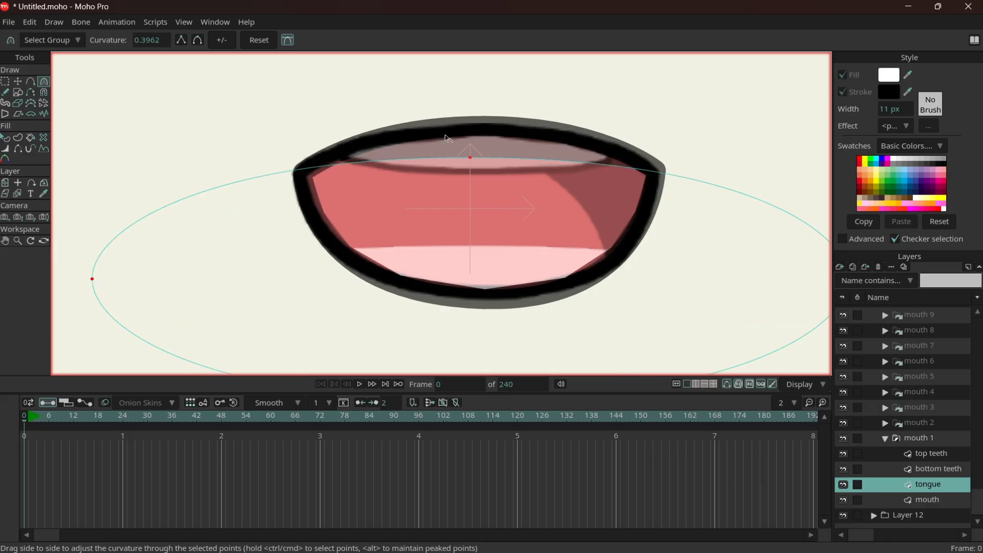
click(19, 81)
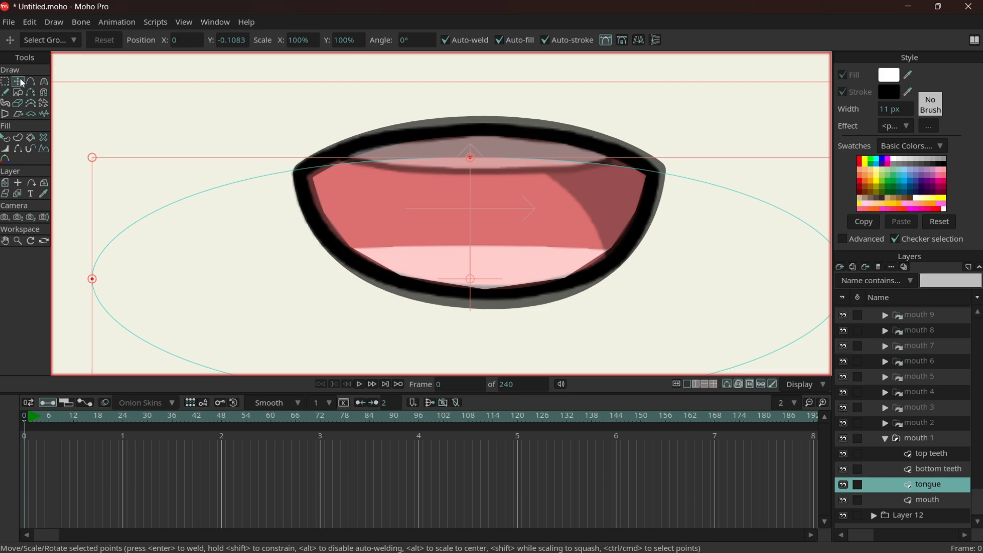
drag(678, 264, 453, 221)
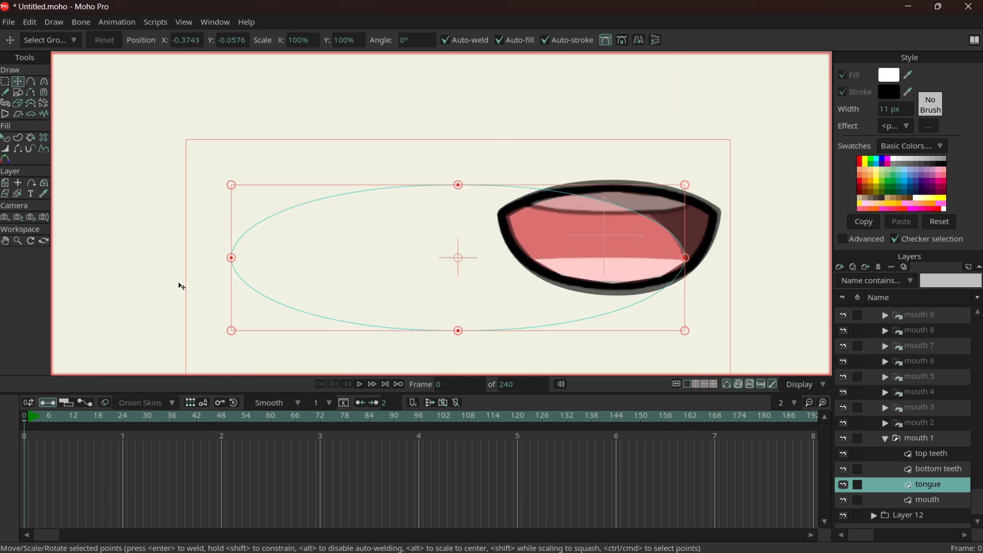
drag(235, 263, 444, 272)
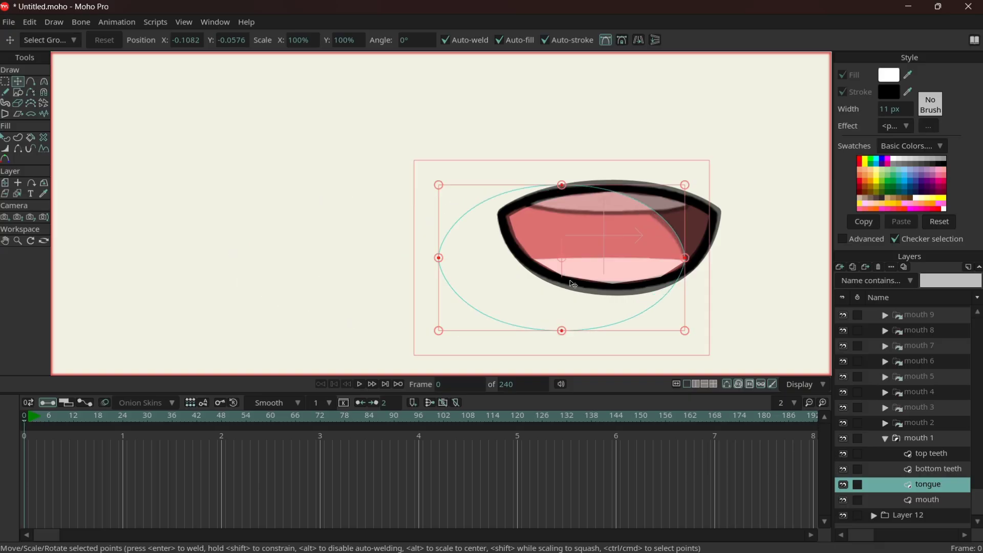
drag(567, 271, 573, 281)
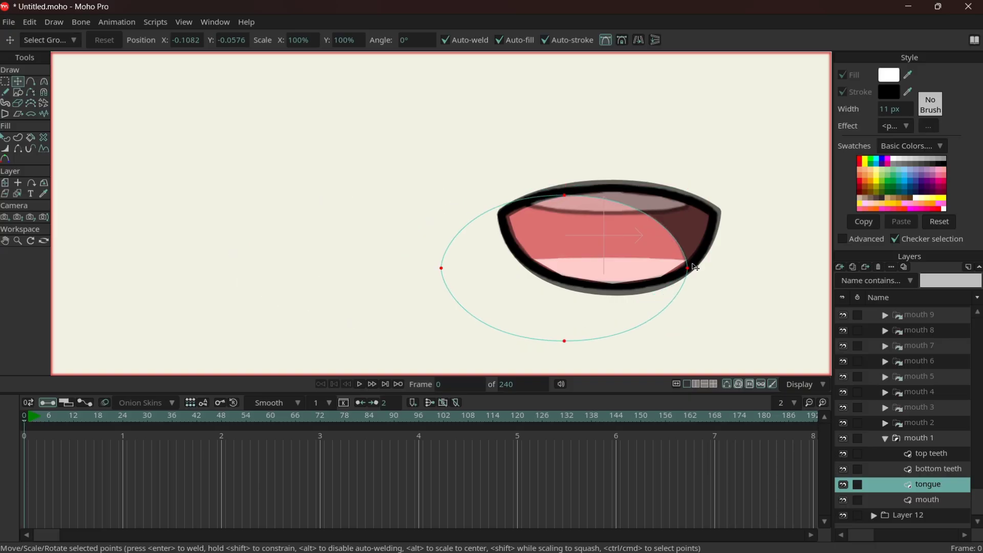
Move the mouth 1 bottom teeth shape down below the mouth opening, since the guide mouth has no bottom teeth
scroll(691, 268, up, 1)
click(922, 472)
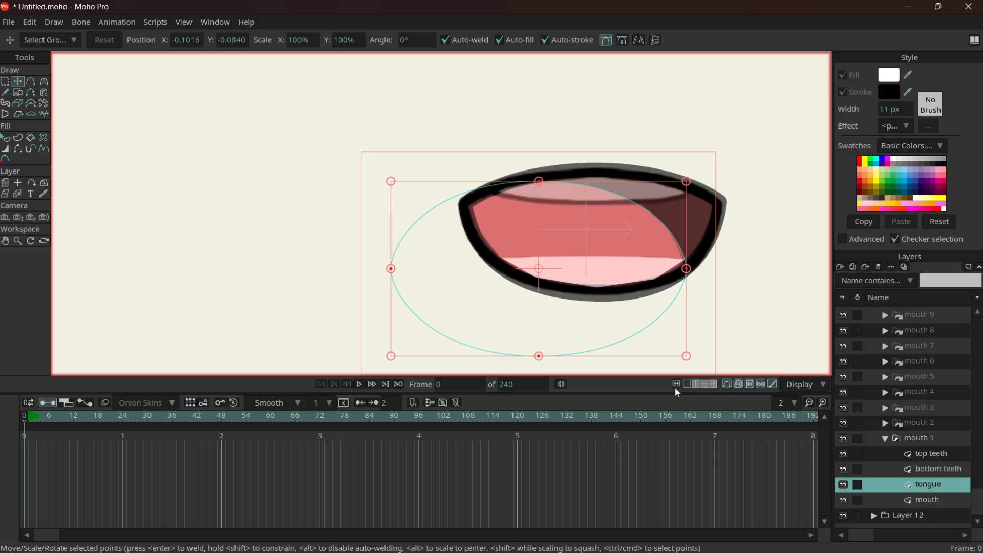
drag(602, 286, 602, 344)
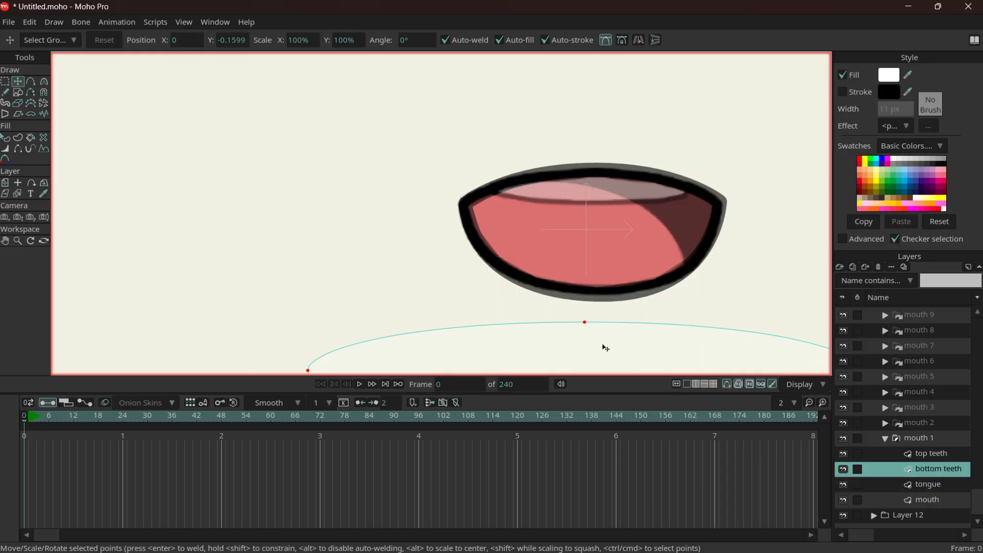
Move the mouth 1 top teeth shape over the mouth's upper edge, narrow it to the mouth's width and tilt it clockwise to match the guide
click(920, 455)
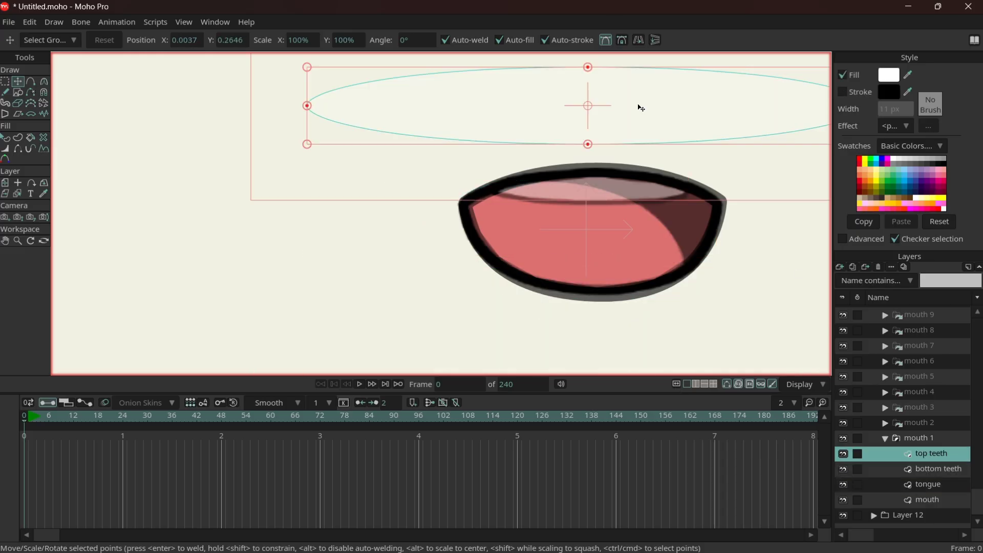
drag(619, 149, 501, 179)
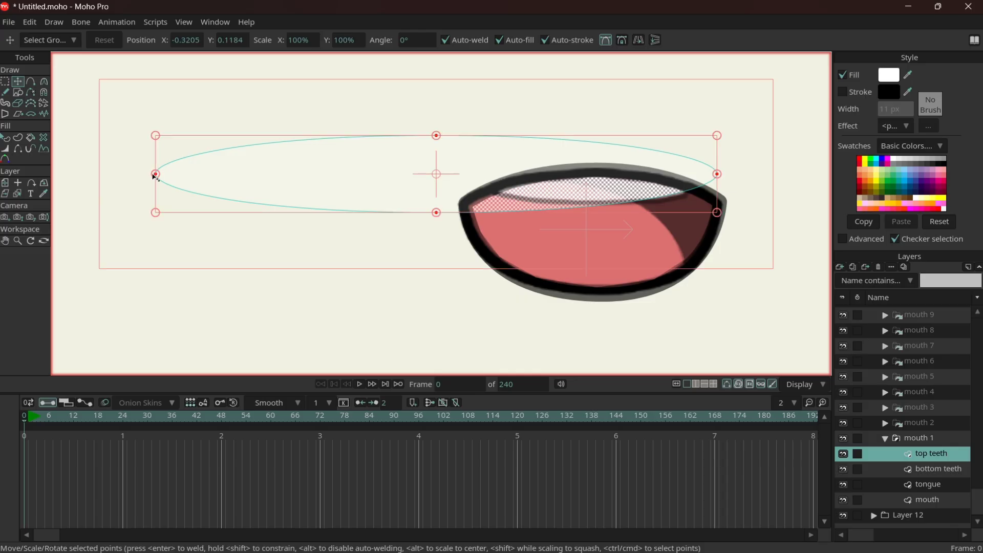
drag(156, 177, 447, 173)
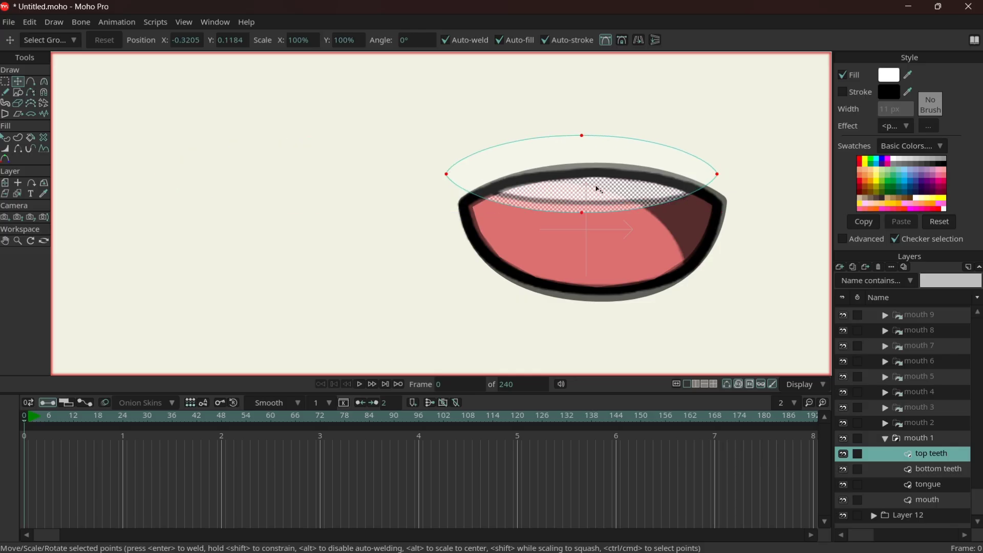
drag(534, 201, 522, 191)
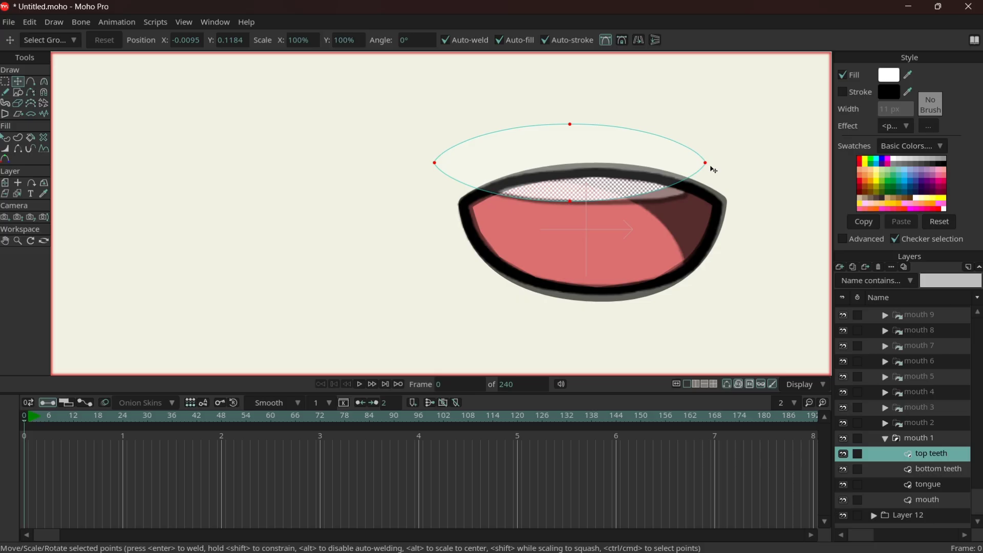
drag(708, 164, 718, 185)
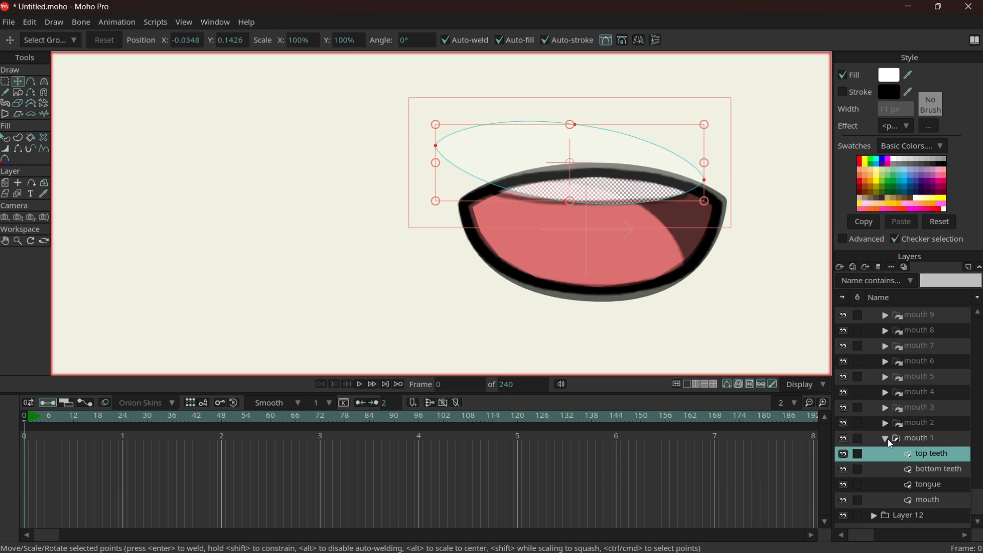
Collapse the mouth 1 group, then hide the Layer 12 guide group to check the artwork and show it again
click(870, 494)
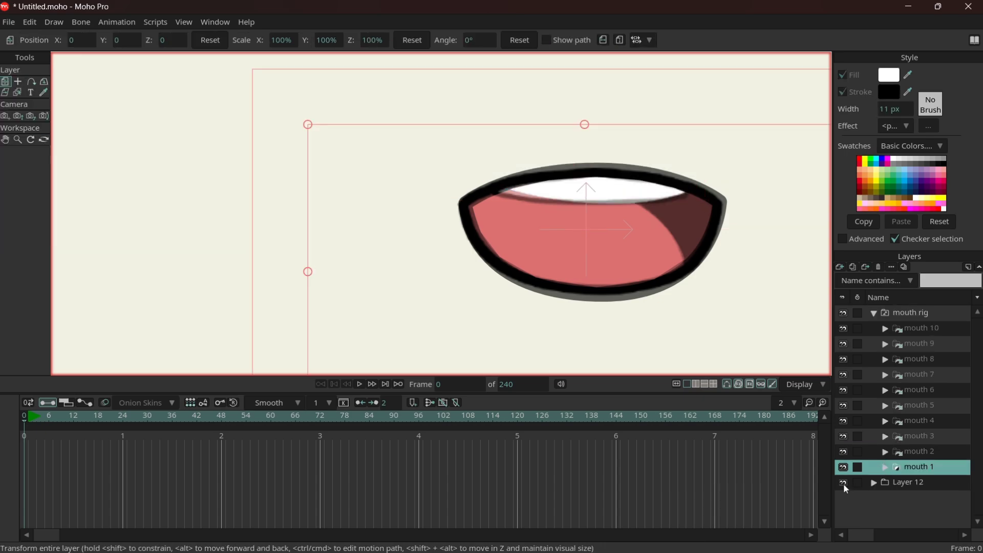
click(843, 484)
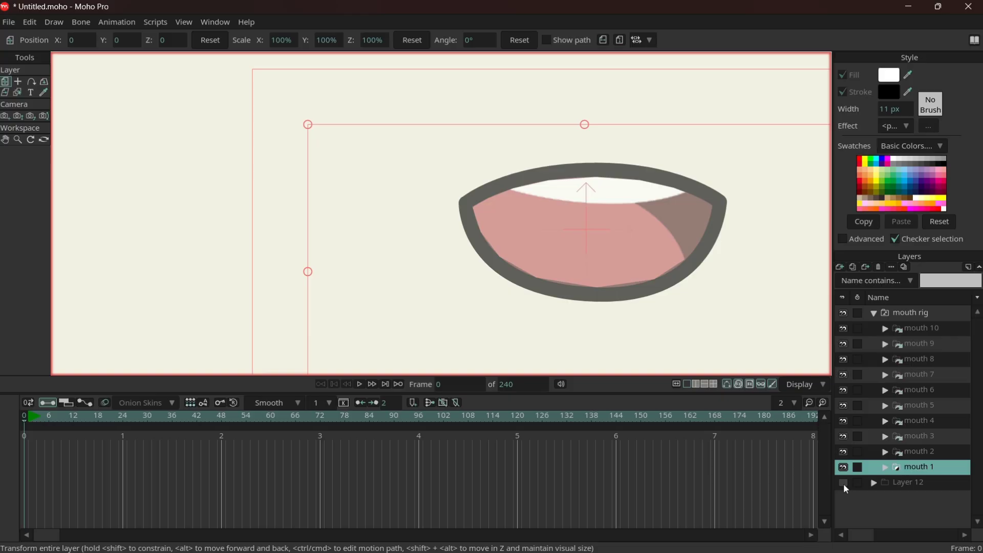
click(843, 483)
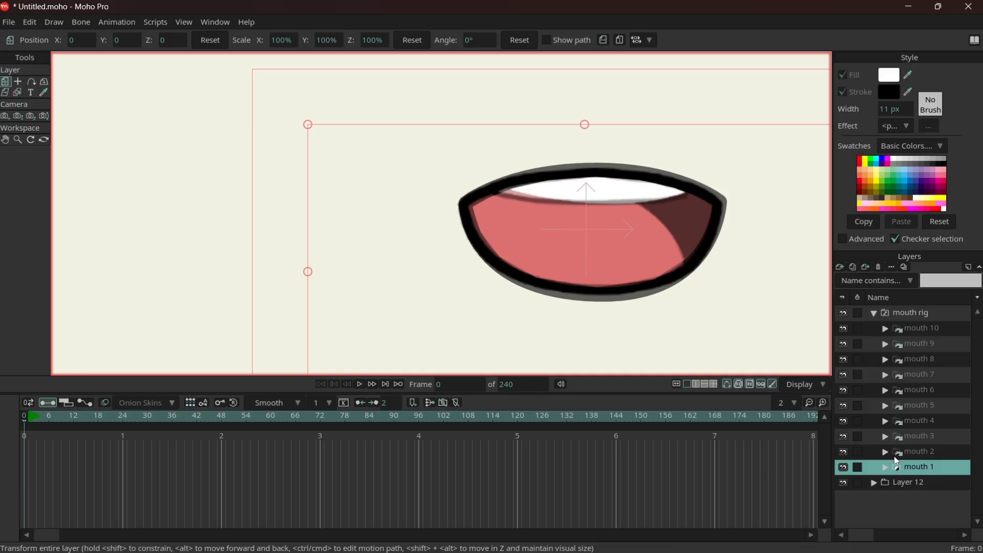
In the Layer 12 guide group, hide Layer 1 and show Layer 2 as the guide, then collapse the group
click(923, 452)
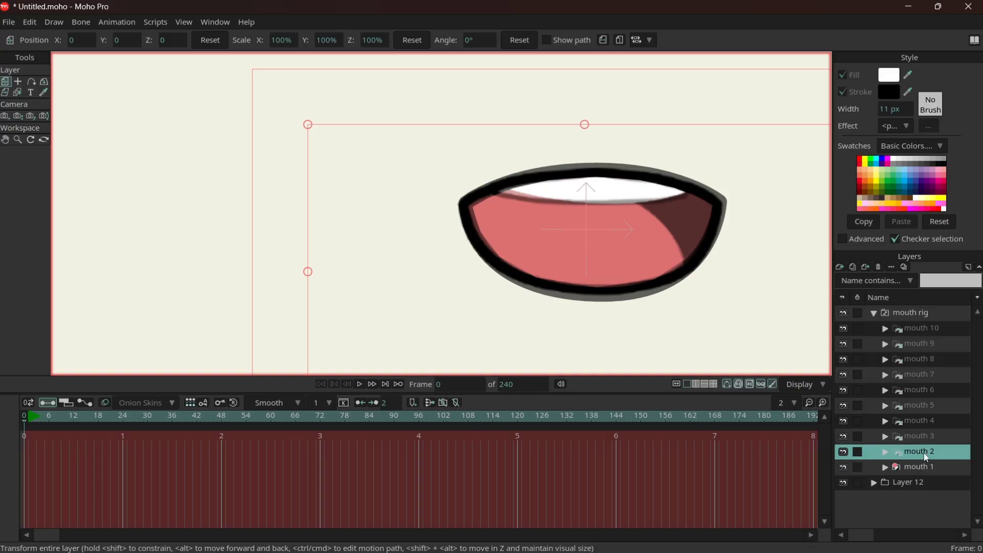
click(874, 482)
scroll(937, 479, down, 6)
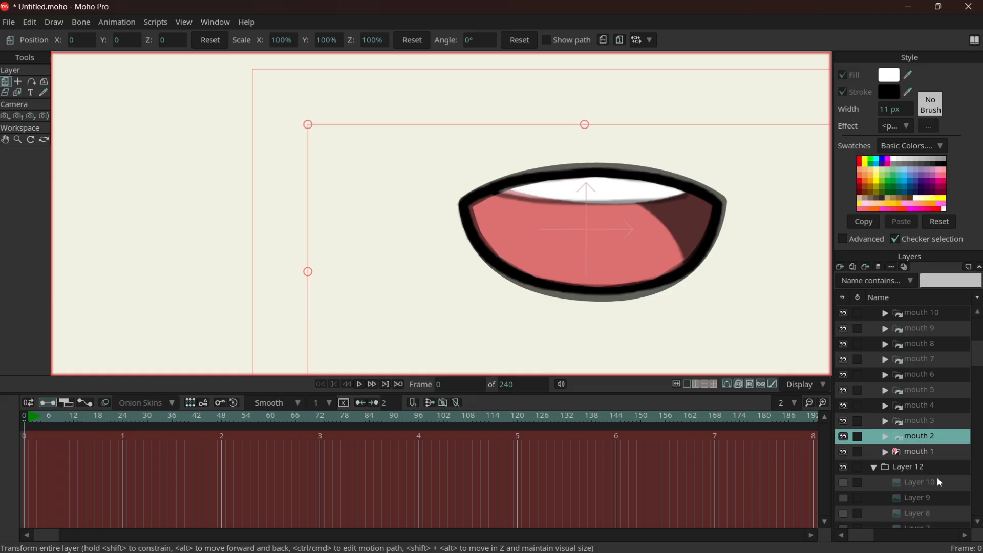
scroll(937, 477, down, 2)
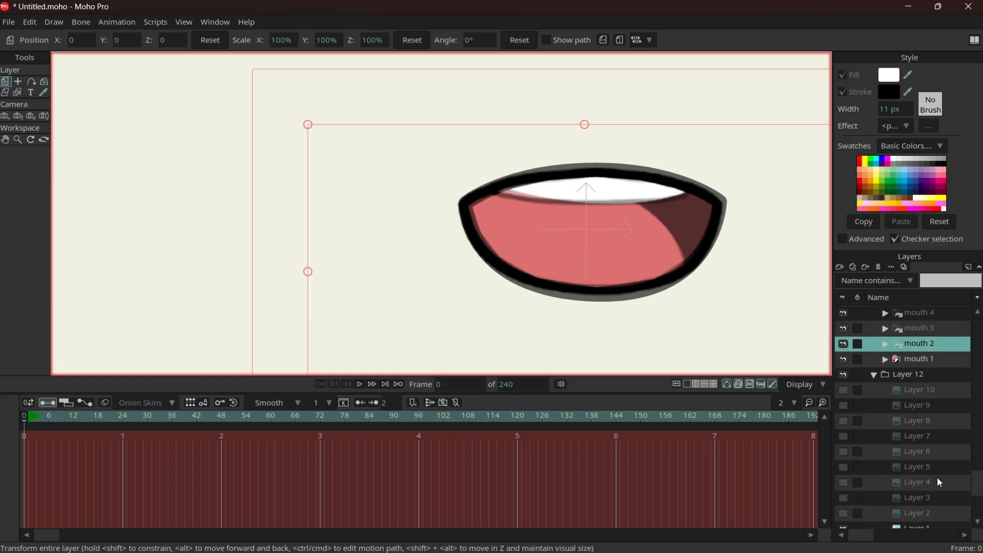
click(843, 514)
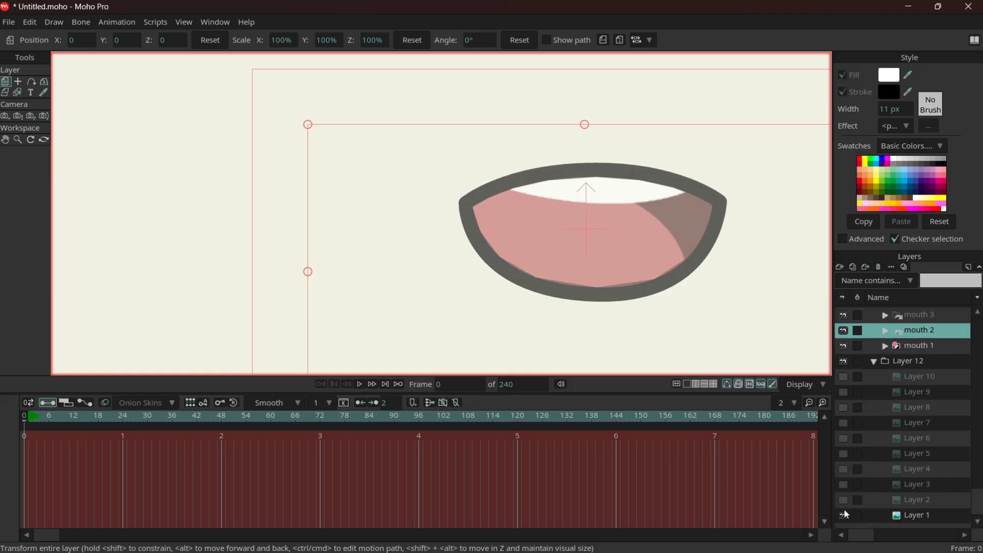
click(843, 500)
scroll(856, 486, up, 1)
scroll(858, 490, up, 1)
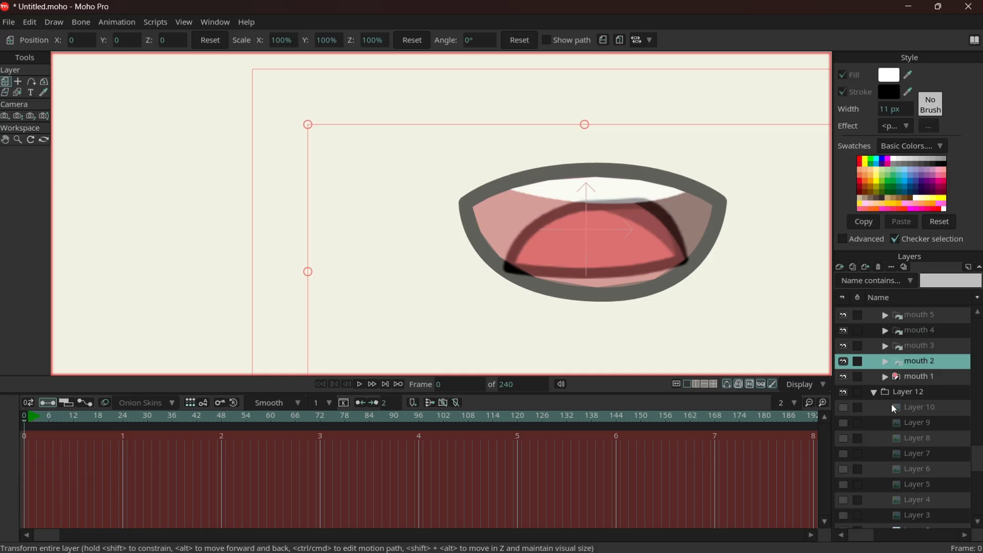
click(875, 394)
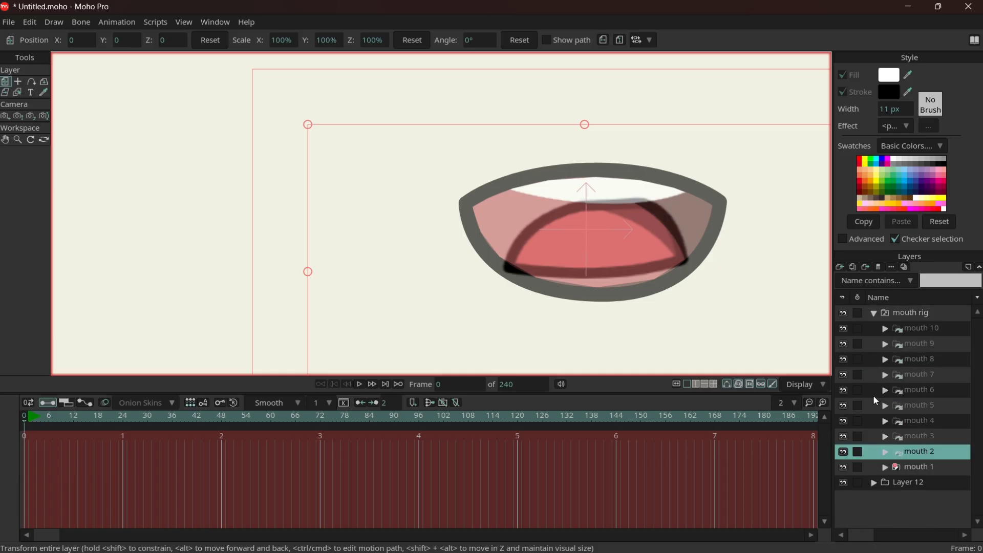
Switch the mouth rig layer to mouth 2 using Switch Selection, then close the selection window
click(899, 471)
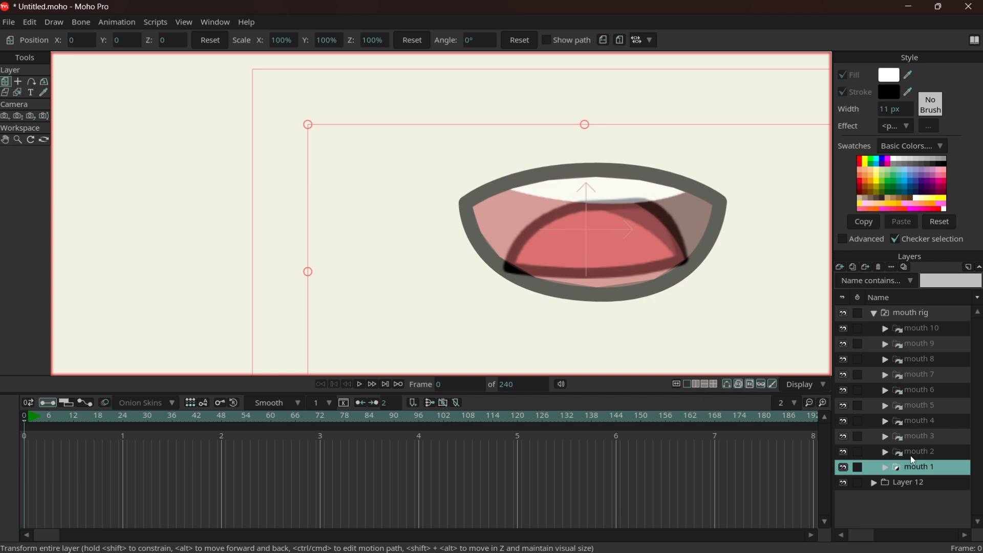
click(910, 456)
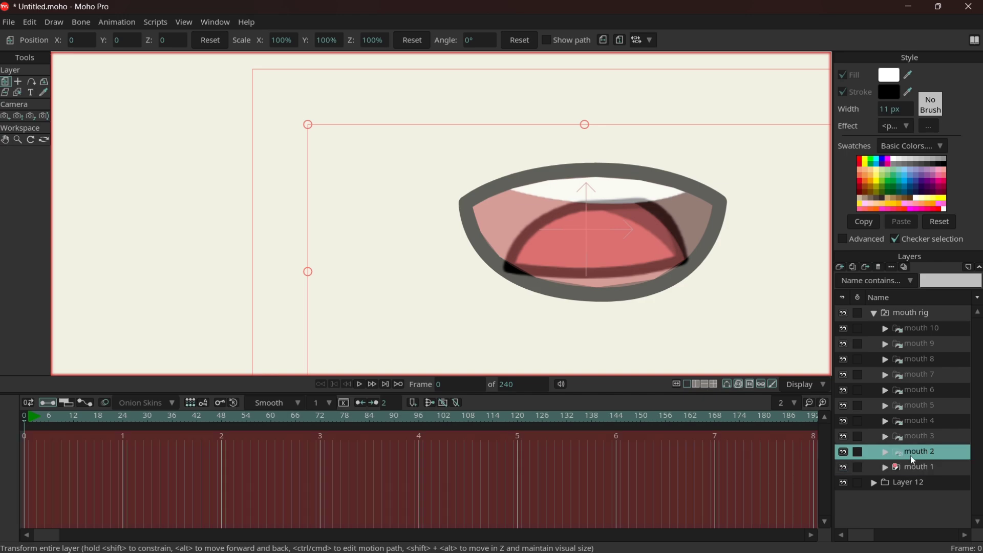
click(214, 24)
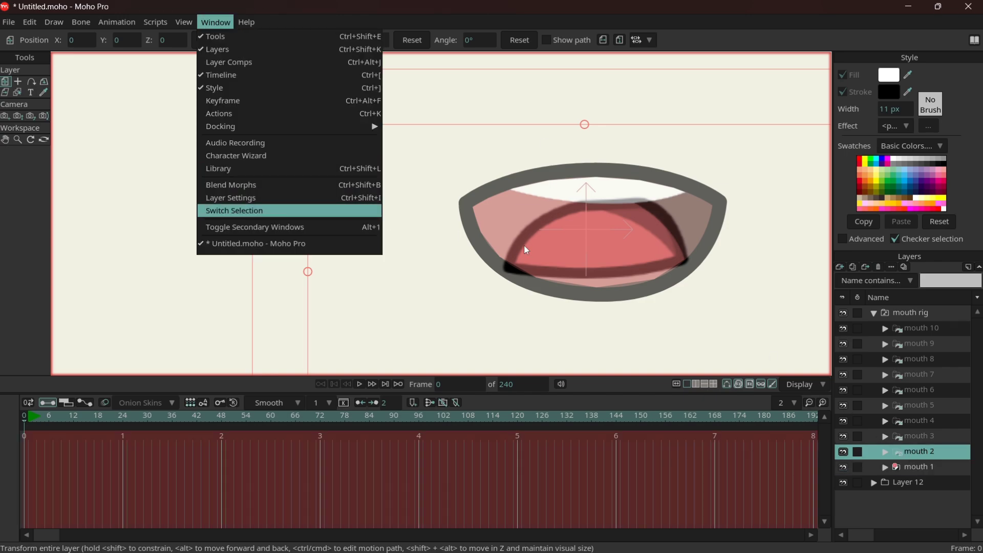
click(343, 210)
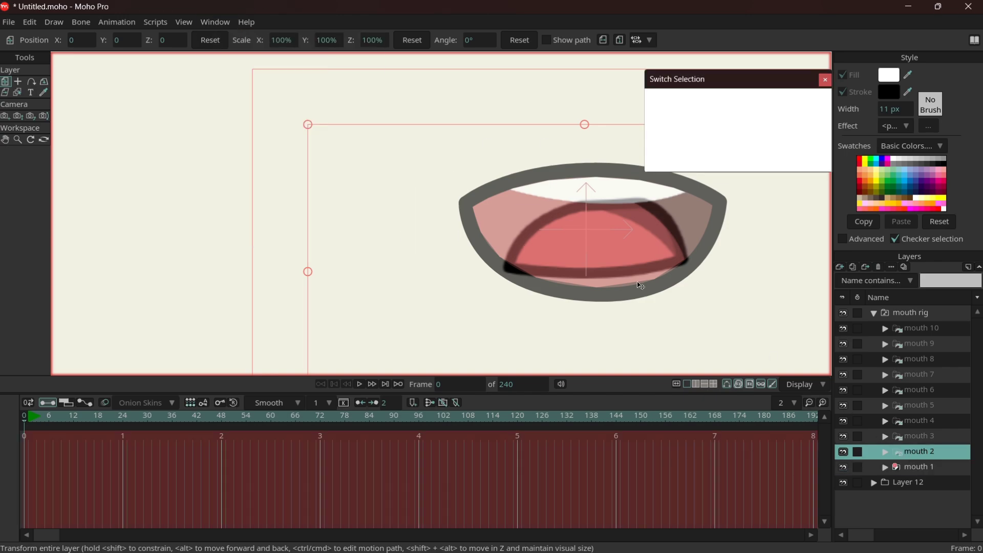
click(887, 313)
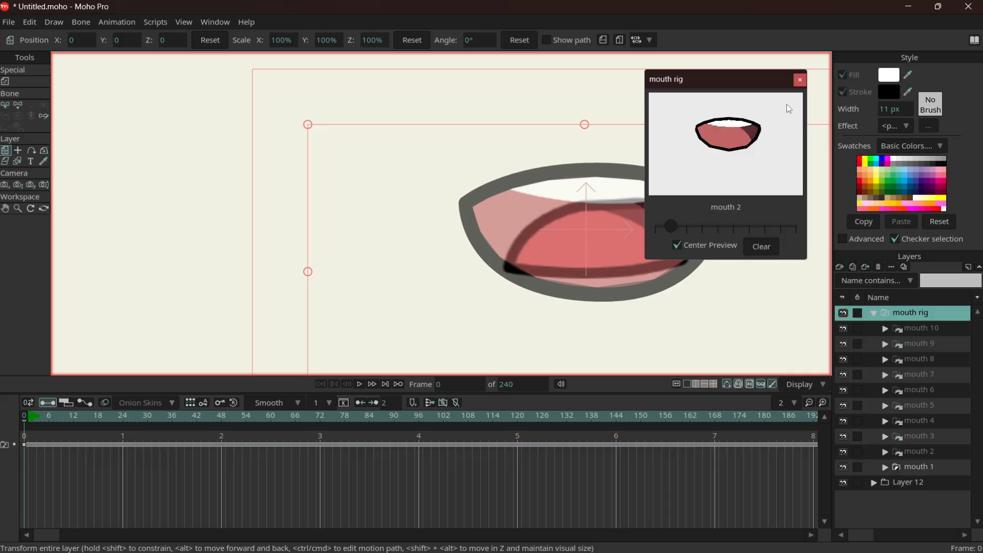
click(800, 80)
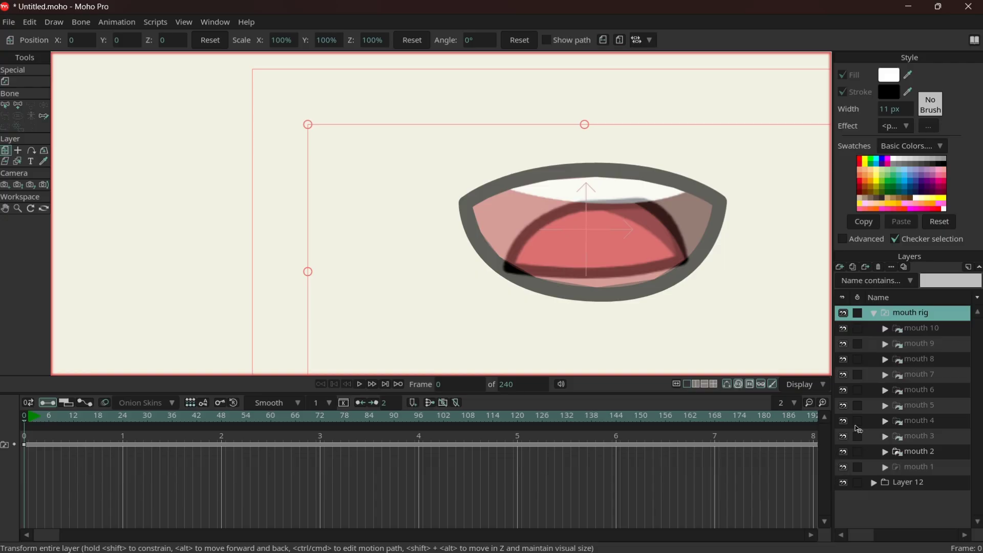
Expand the mouth 2 group and select its mouth layer for editing
click(884, 455)
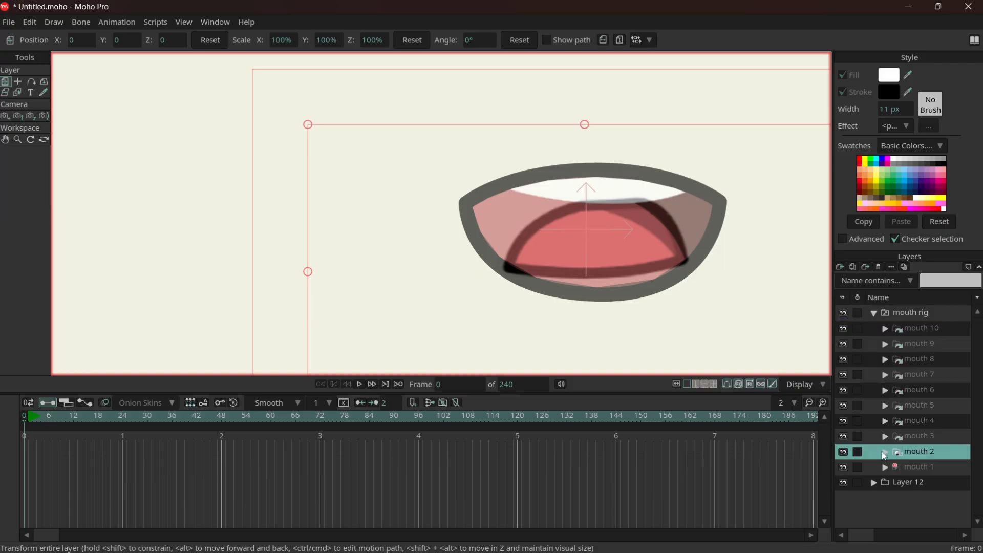
click(885, 452)
scroll(938, 454, down, 2)
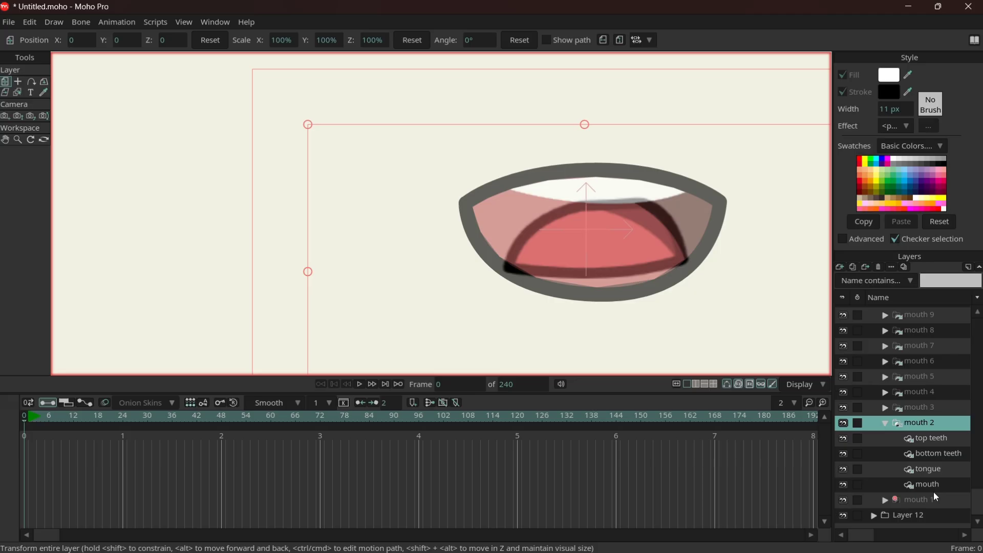
click(921, 485)
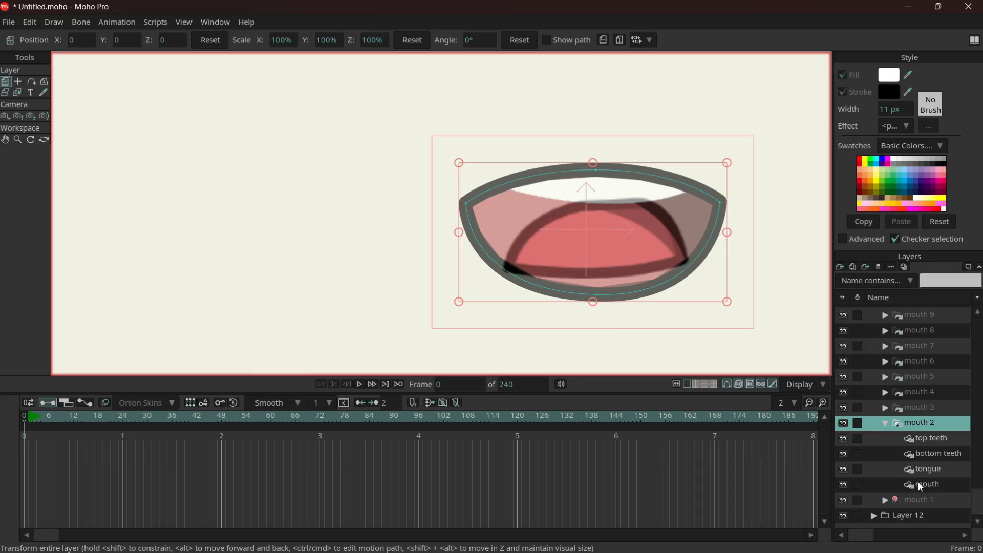
Move both corner points of the mouth 2 outline down and inward to the guide's lower corners with Transform Points
scroll(691, 266, up, 1)
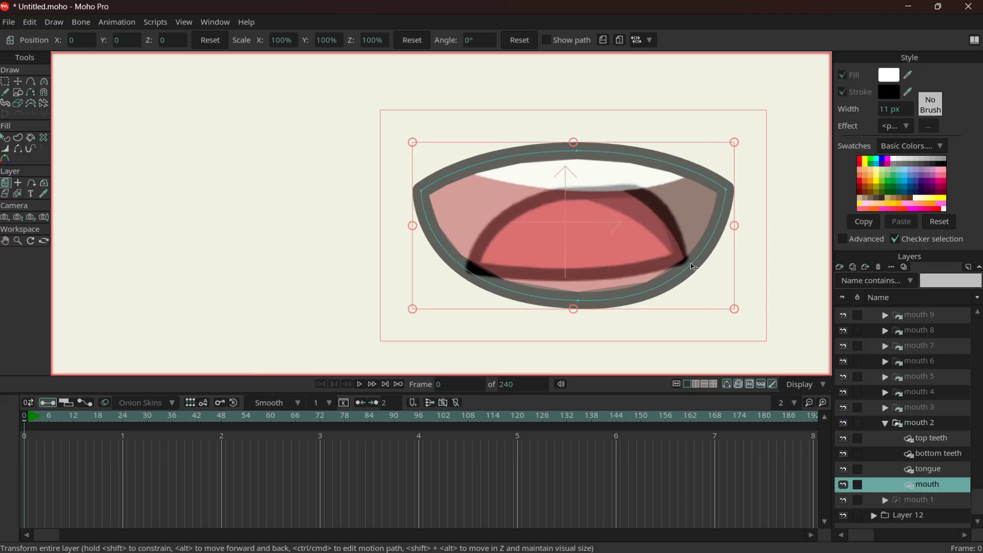
drag(727, 191, 684, 262)
key(ctrl+z)
key(t)
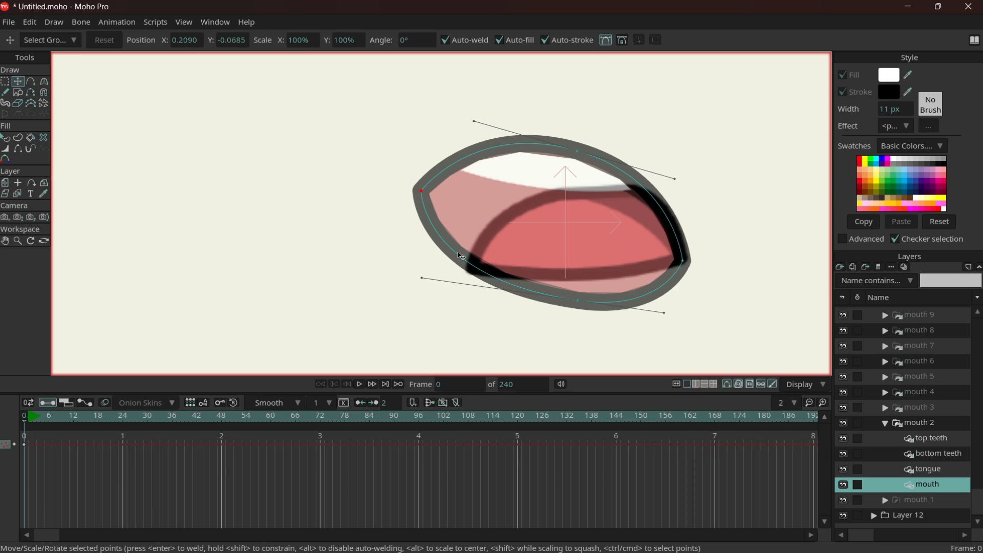
drag(420, 192, 475, 273)
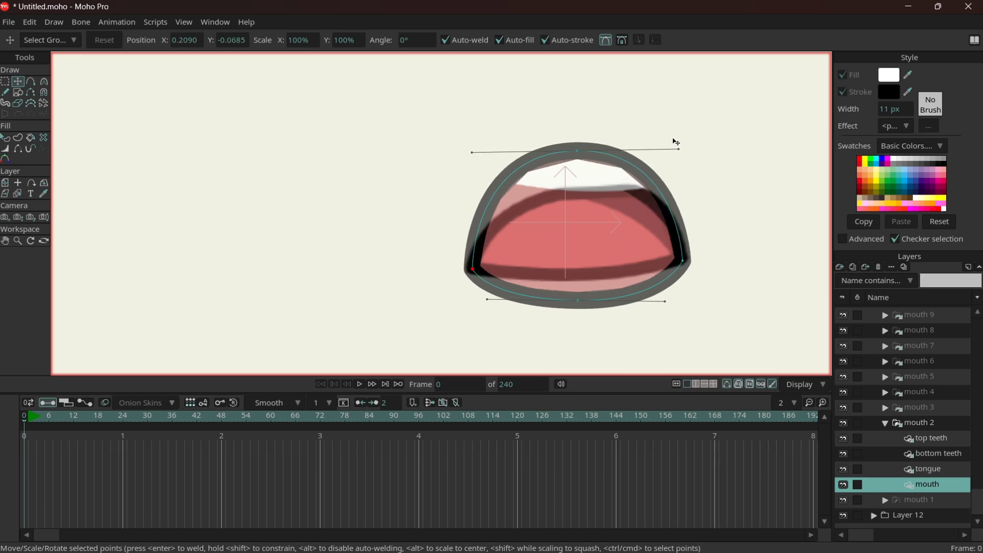
Reshape mouth 2's outline by moving its top point and handle onto the guide's upper edge and raising its bottom point to the lower edge
drag(580, 155, 629, 195)
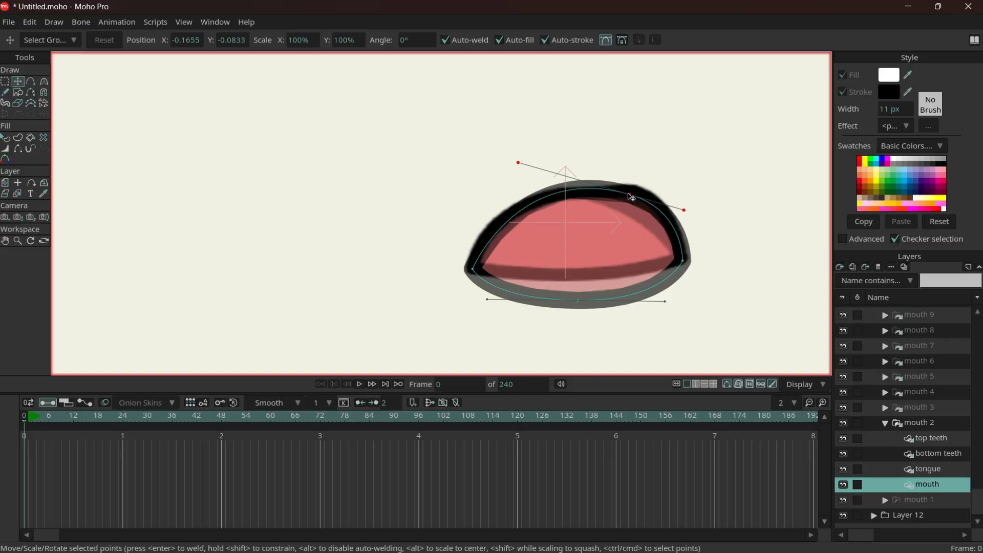
drag(517, 163, 483, 187)
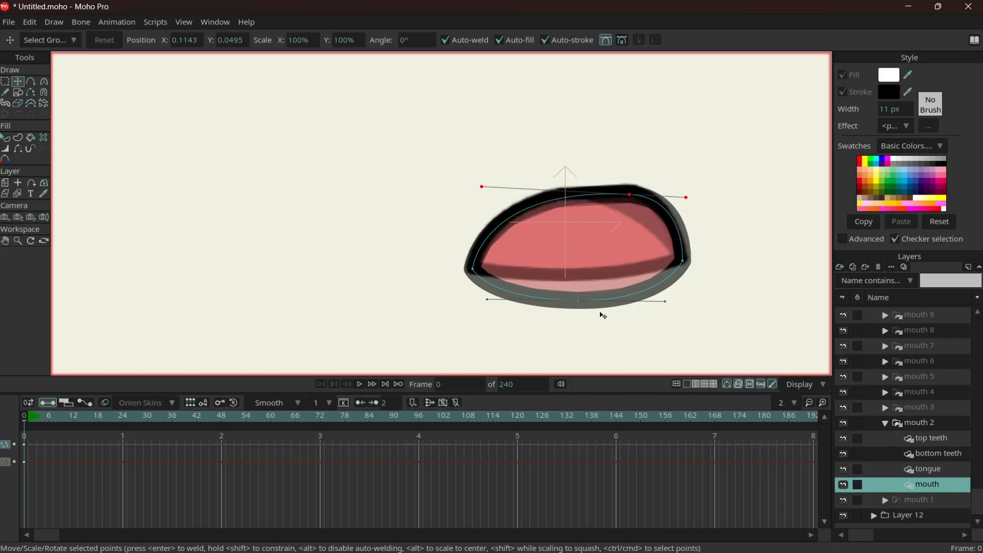
drag(578, 300, 580, 282)
Move mouth 2's tongue down to match the guide and collapse the mouth 2 group
click(896, 469)
drag(539, 326, 549, 356)
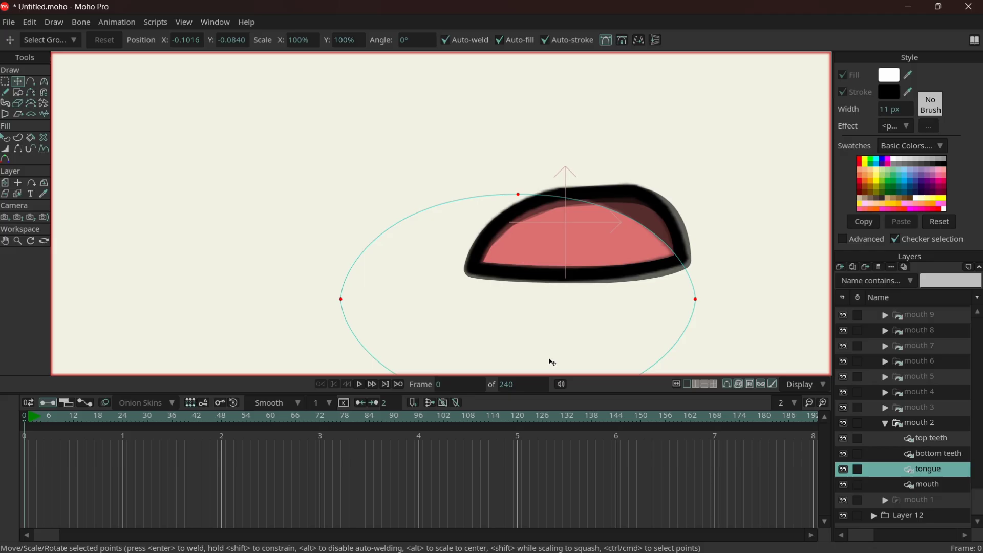
click(884, 422)
Select mouth 3, and in the Layer 12 guide group hide Layer 2 and show Layer 3
click(911, 463)
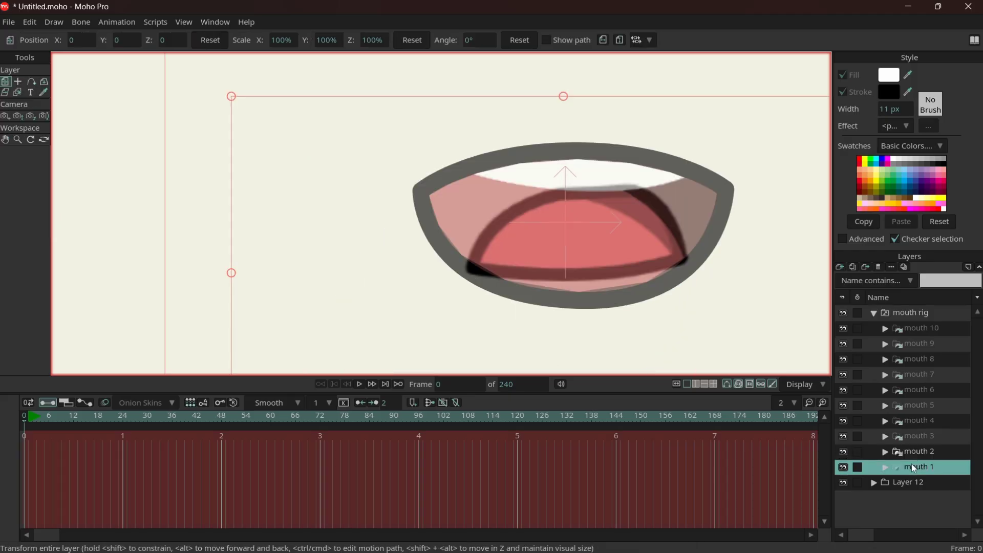
click(914, 451)
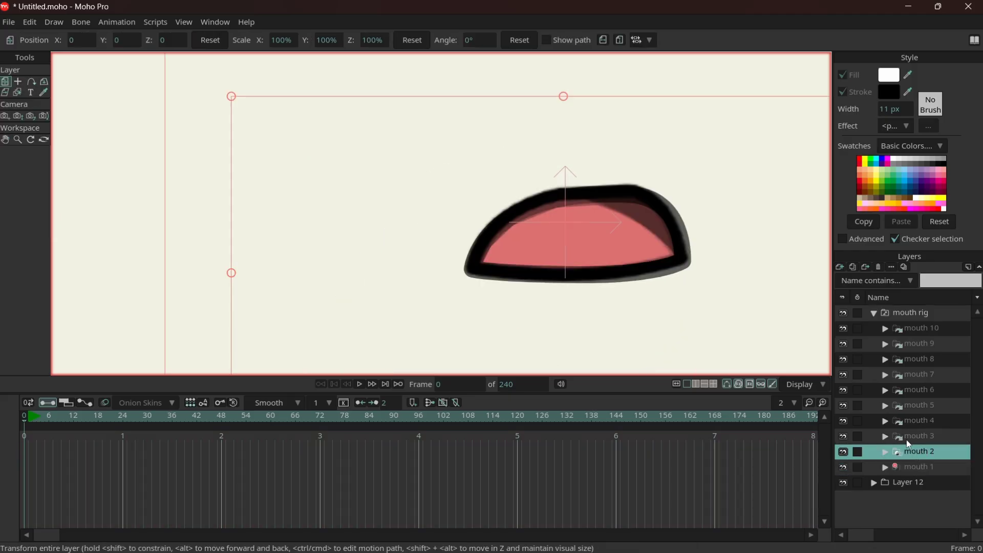
click(918, 439)
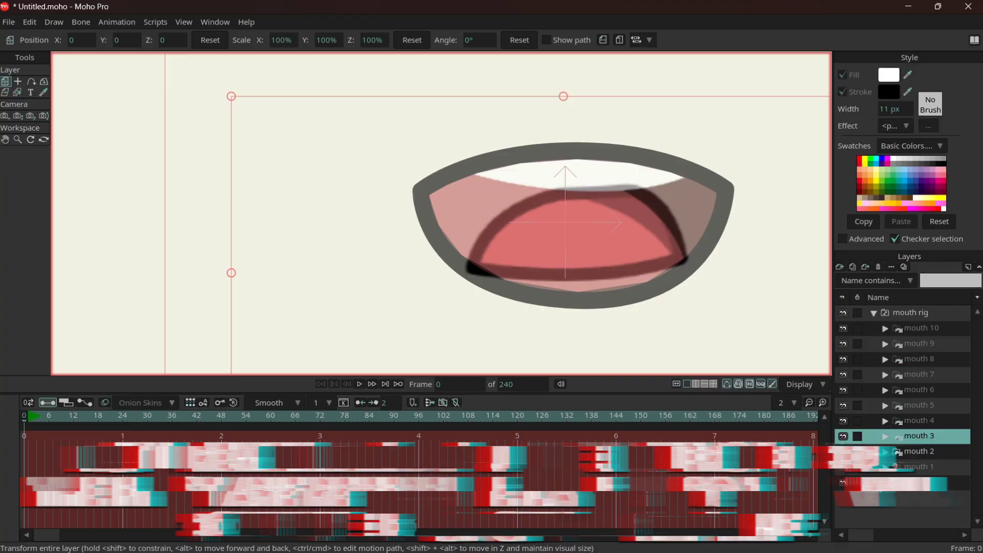
click(873, 482)
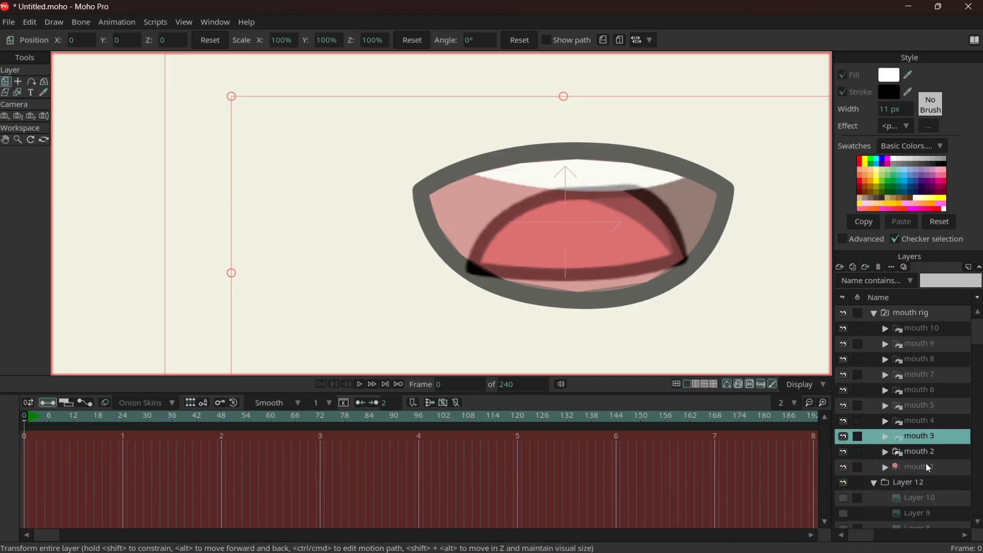
scroll(925, 463, down, 3)
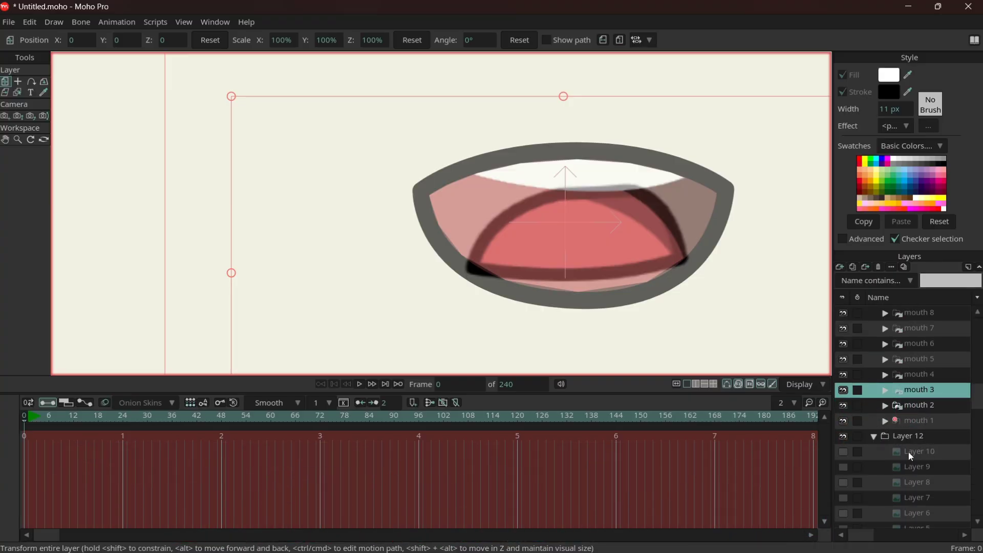
scroll(908, 451, down, 3)
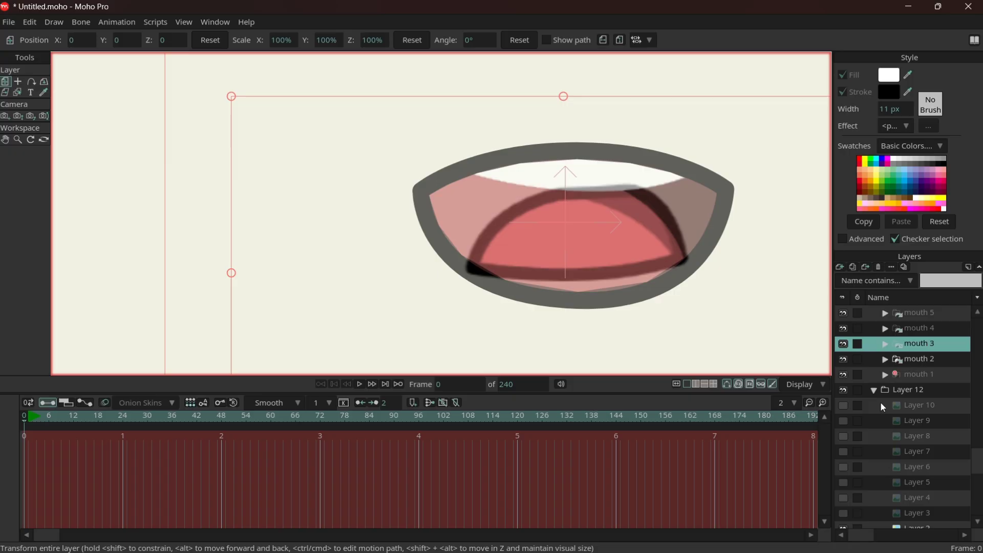
scroll(880, 402, down, 2)
click(843, 497)
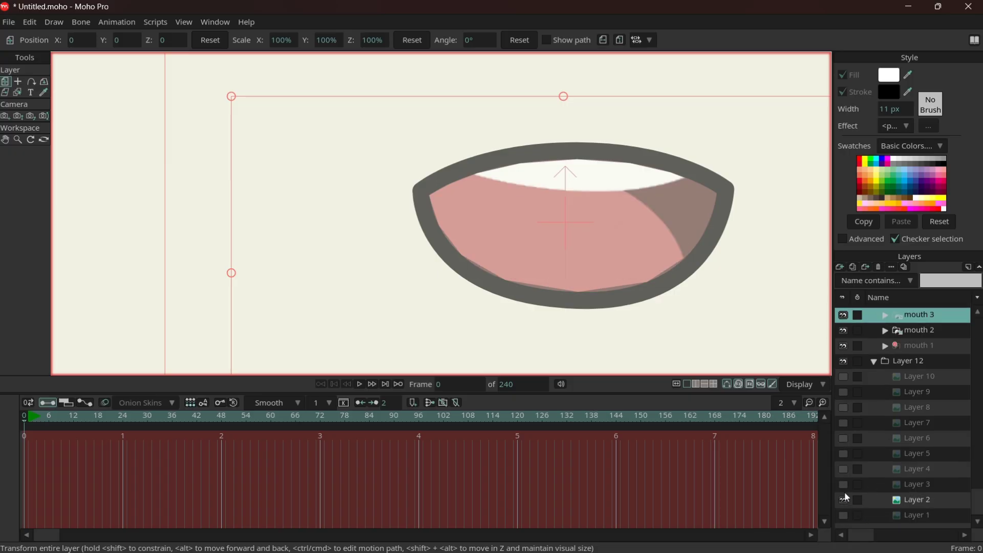
click(844, 486)
scroll(870, 456, up, 4)
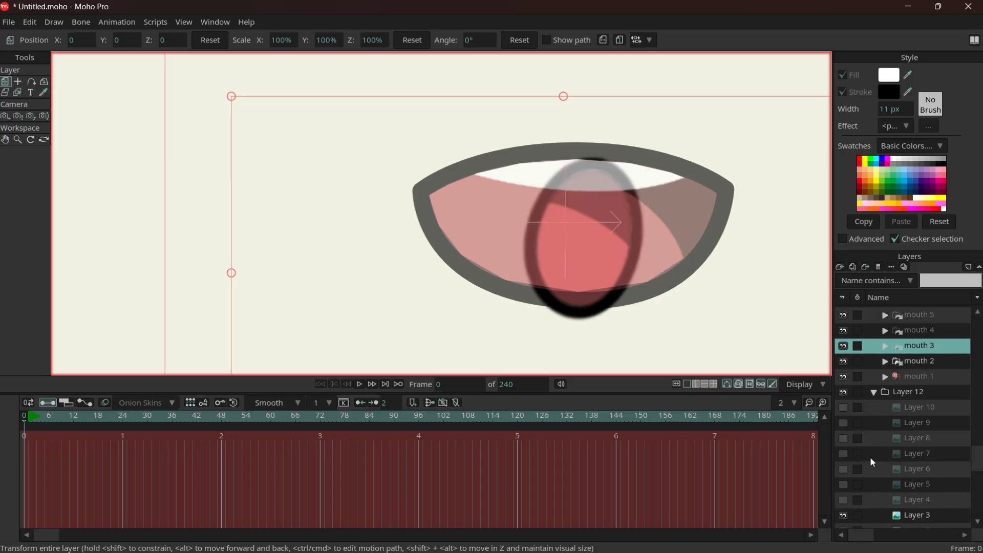
Expand mouth 3, select its mouth layer, and pull its outline points in to the guide's narrow oval with Transform Points
click(885, 377)
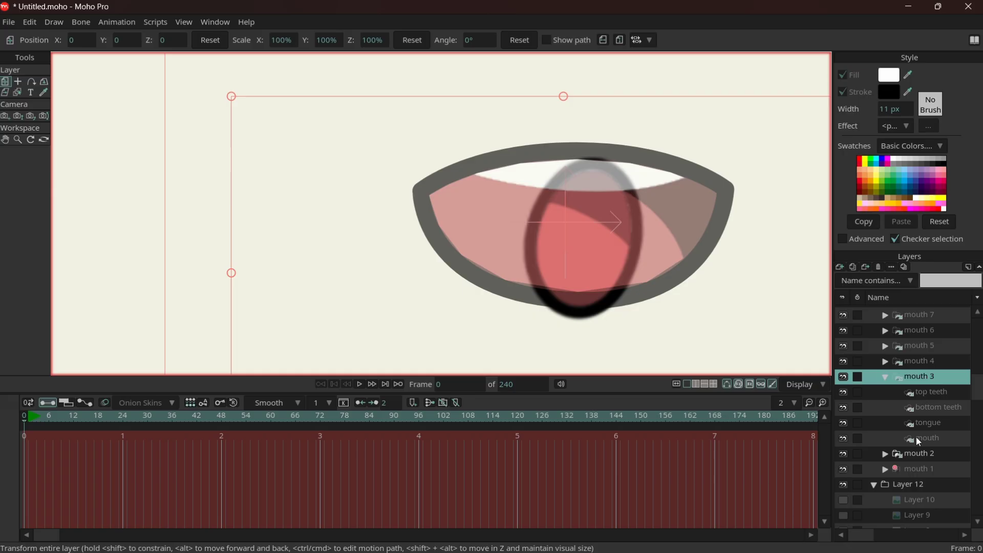
click(603, 243)
mouse_move(423, 198)
mouse_down()
mouse_move(537, 239)
mouse_move(532, 233)
mouse_up()
key(t)
drag(692, 193, 578, 170)
drag(692, 342, 569, 313)
scroll(629, 302, down, 2)
drag(784, 246, 626, 254)
Adjust mouth 3's top point and the top and bottom curve handles so the outline follows the slanted oval guide
scroll(634, 229, up, 3)
drag(554, 187, 576, 185)
drag(463, 329, 489, 341)
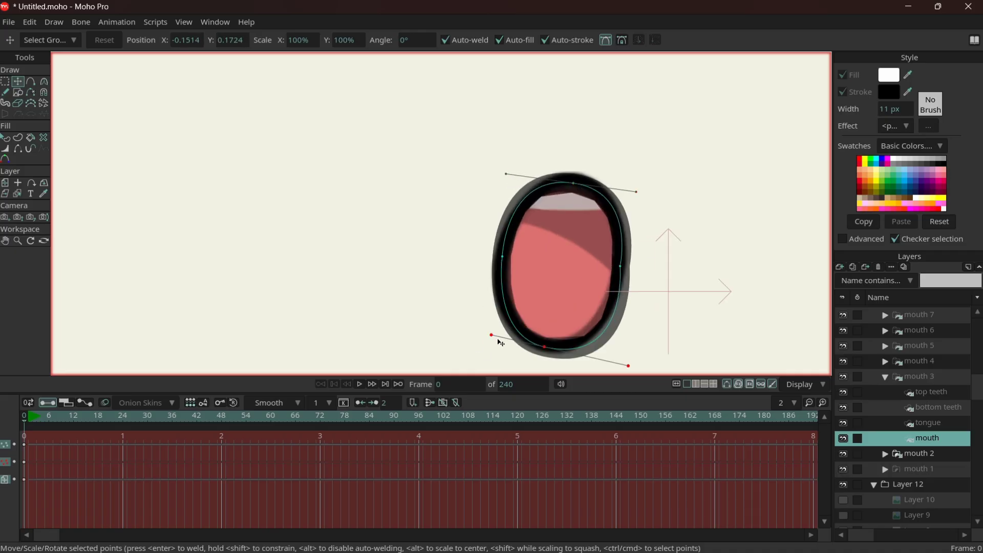
drag(629, 365, 612, 353)
drag(636, 191, 629, 191)
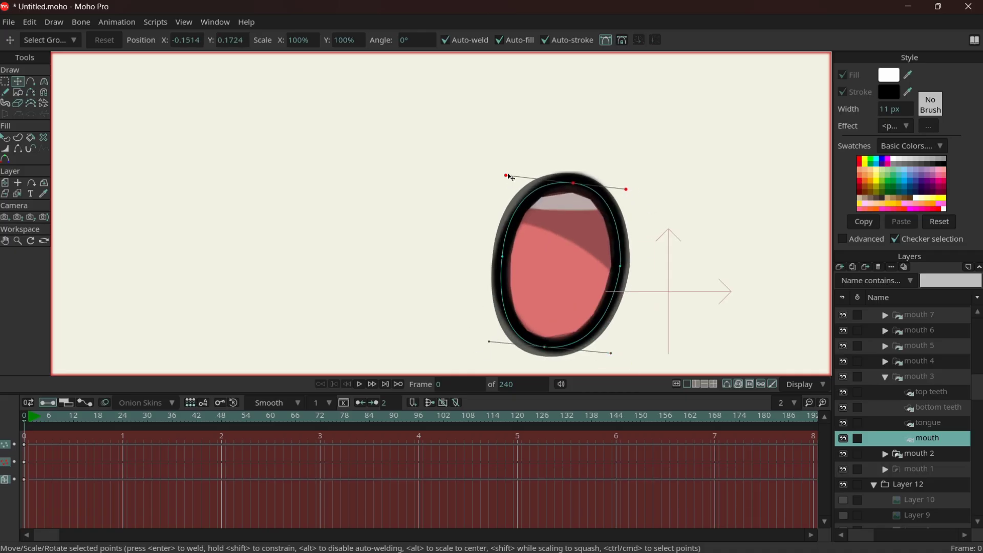
Scale mouth 3's top teeth down and fit them into the top of the oval, then collapse the group
click(928, 422)
click(921, 407)
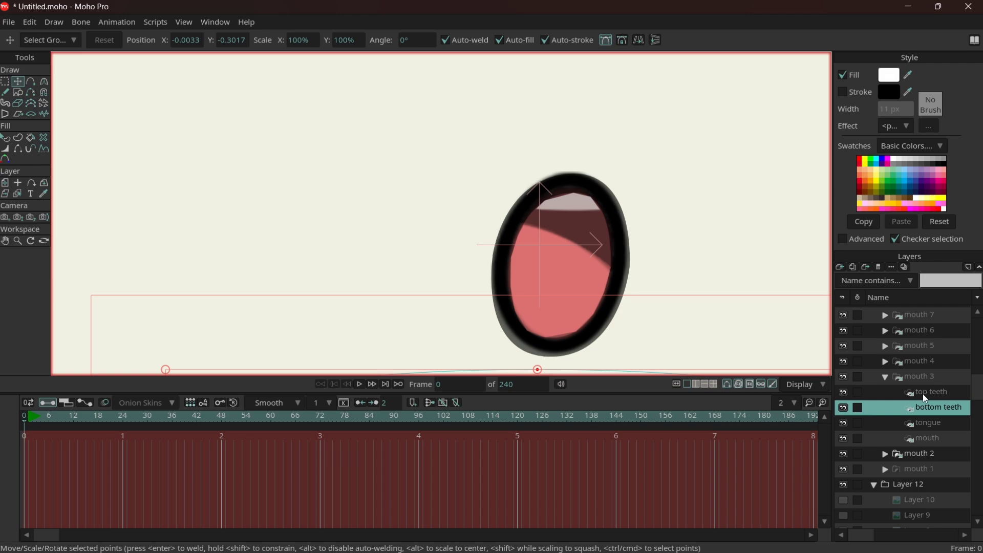
click(923, 392)
drag(318, 145, 594, 215)
drag(789, 183, 789, 161)
drag(745, 185, 624, 168)
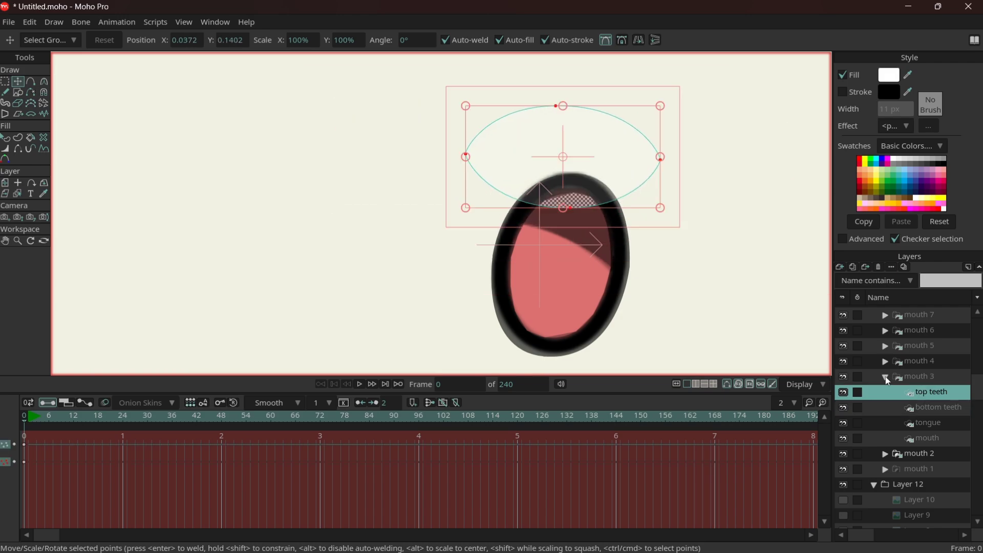
click(885, 377)
Select mouth 4 and change the visible guide from Layer 3 to Layer 4
click(913, 366)
scroll(935, 422, down, 2)
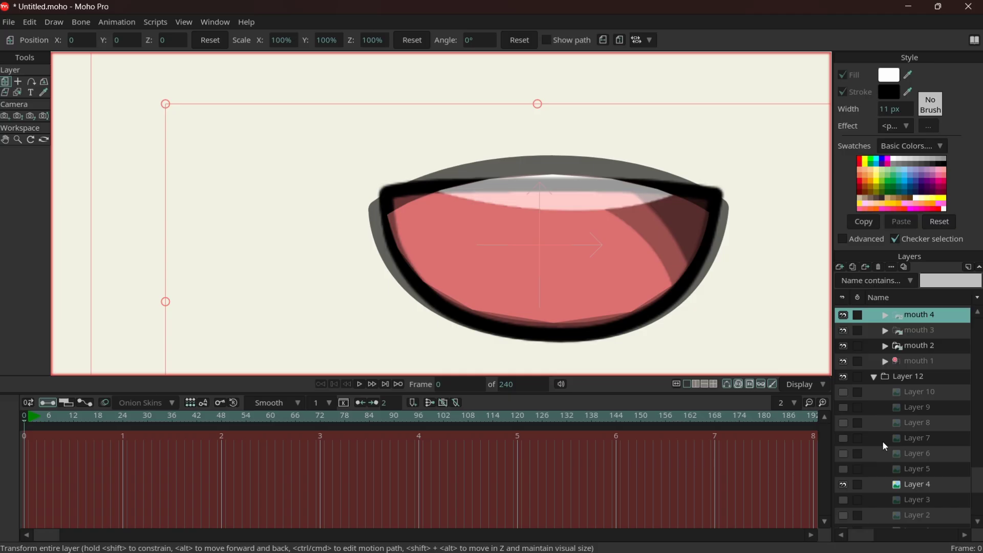
scroll(882, 441, up, 1)
Expand mouth 4, select its mouth layer, and move its outline's top and corner points onto the guide
click(885, 360)
click(921, 422)
key(t)
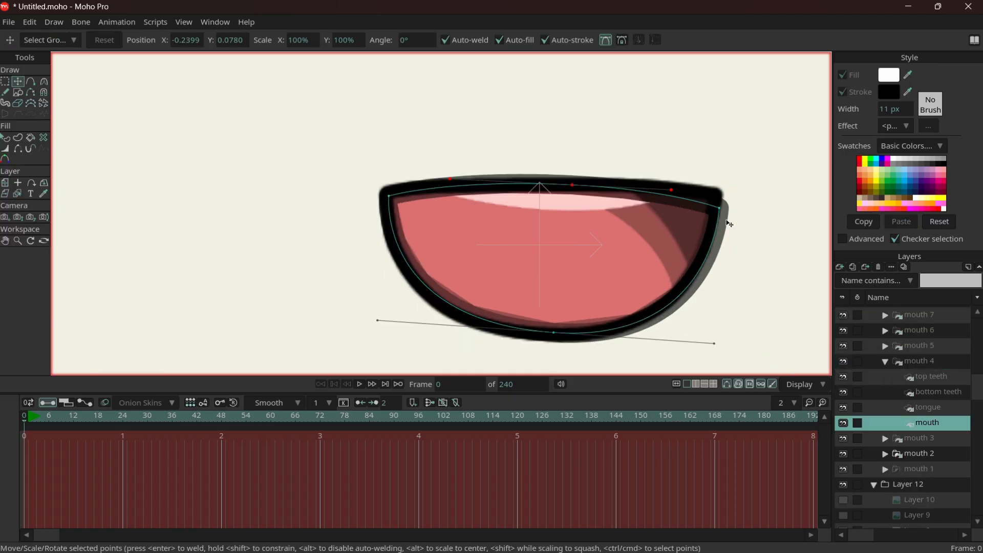
drag(723, 217, 722, 206)
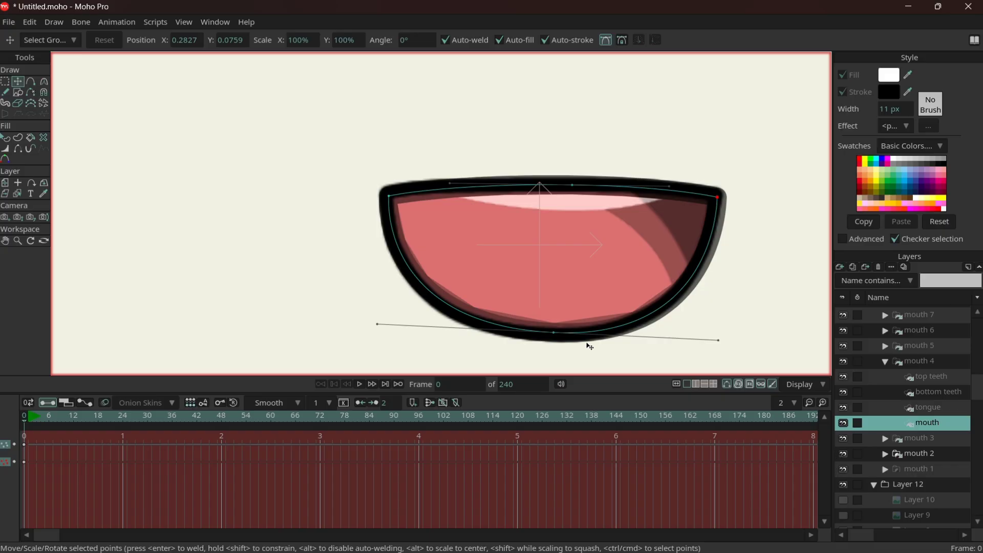
Select mouth 4's top teeth and move them up to match the guide
click(927, 389)
click(926, 380)
drag(653, 178, 661, 137)
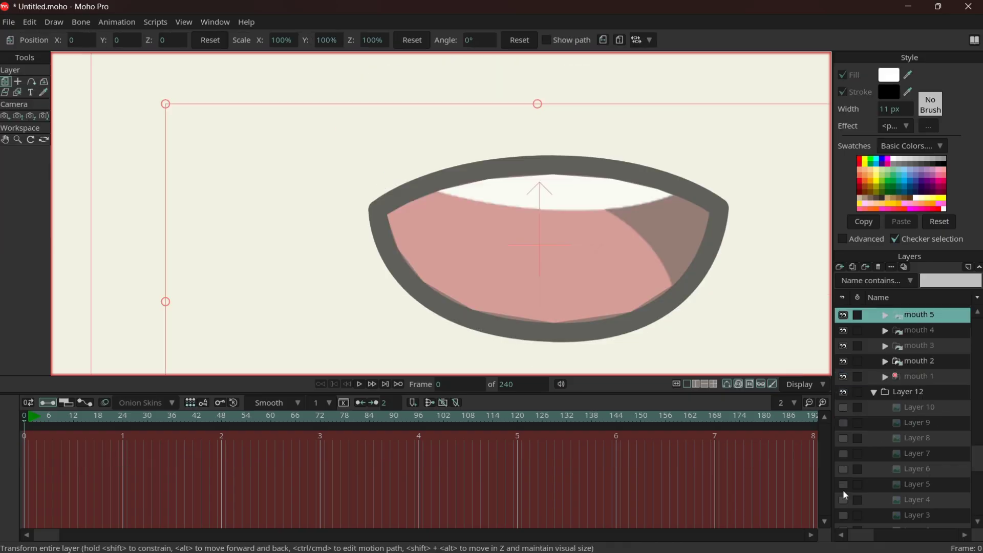
Show Layer 5 as the guide for mouth 5
click(842, 489)
scroll(888, 464, up, 5)
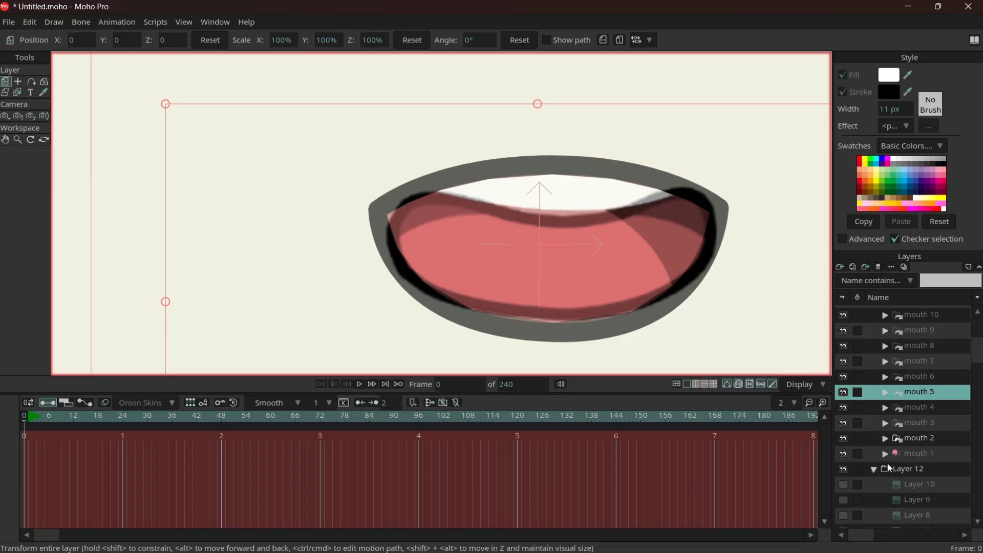
Expand mouth 5, select its mouth layer, and move its top and bottom middle points onto the guide
click(884, 392)
scroll(923, 407, down, 2)
click(925, 428)
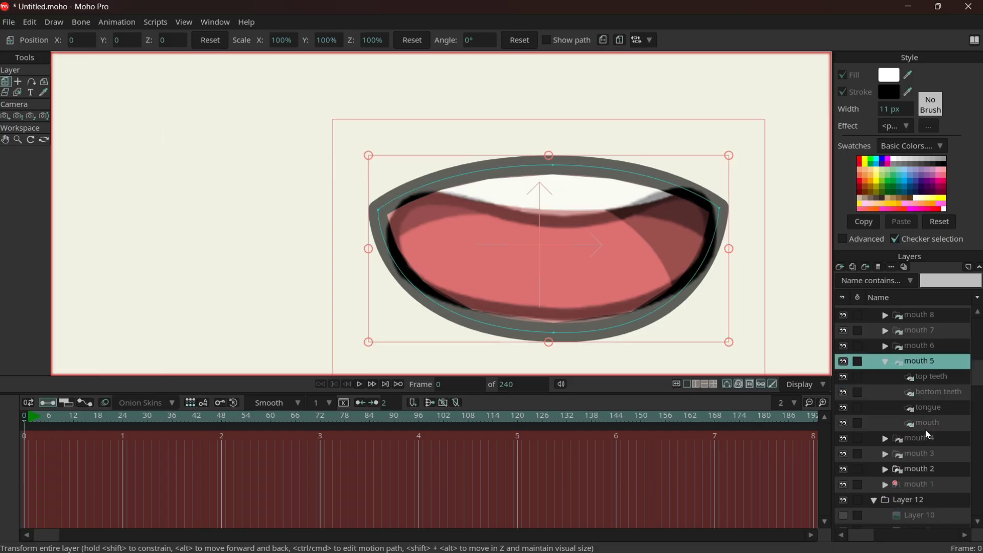
click(926, 427)
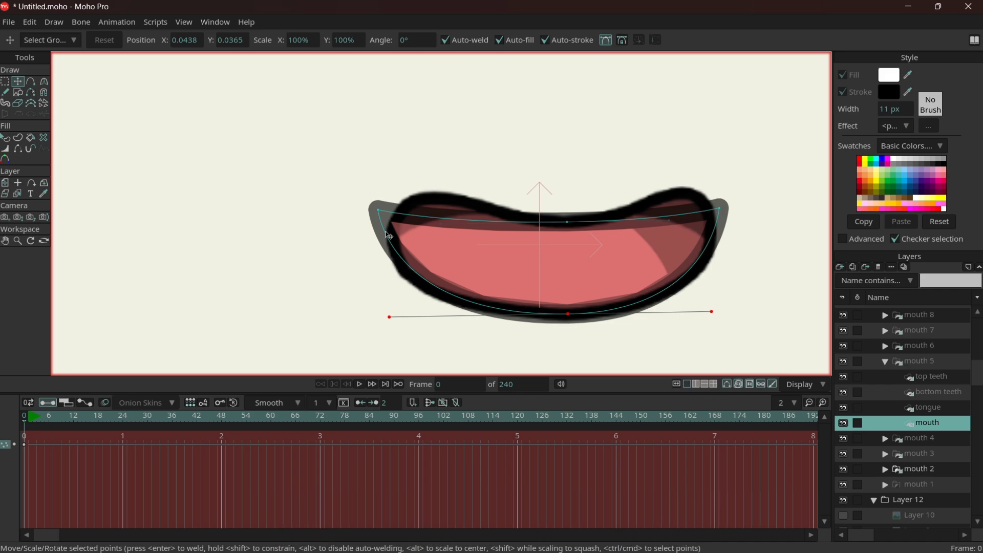
Round mouth 5's corner points with the Curvature tool and adjust their handles to the guide, then select its tongue layer
key(c)
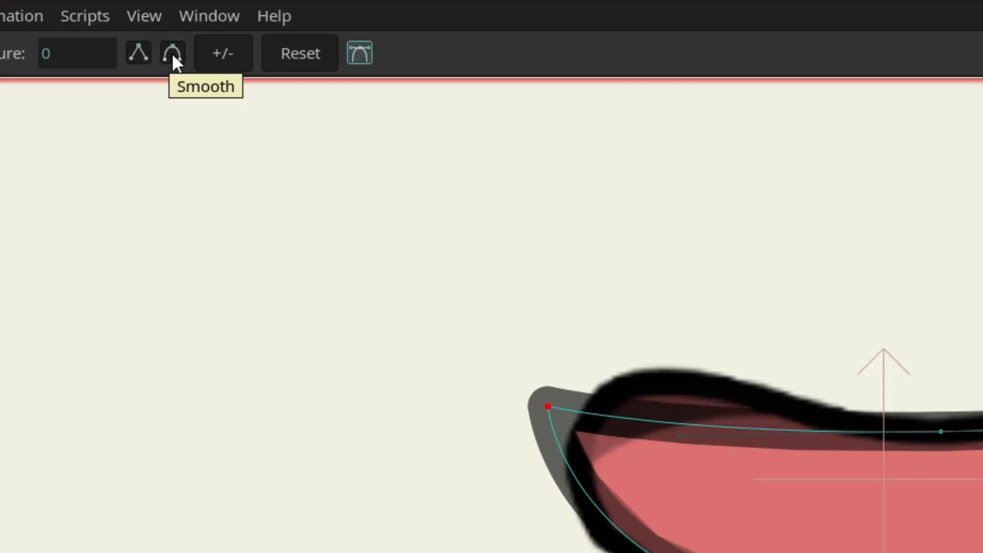
click(172, 54)
key(t)
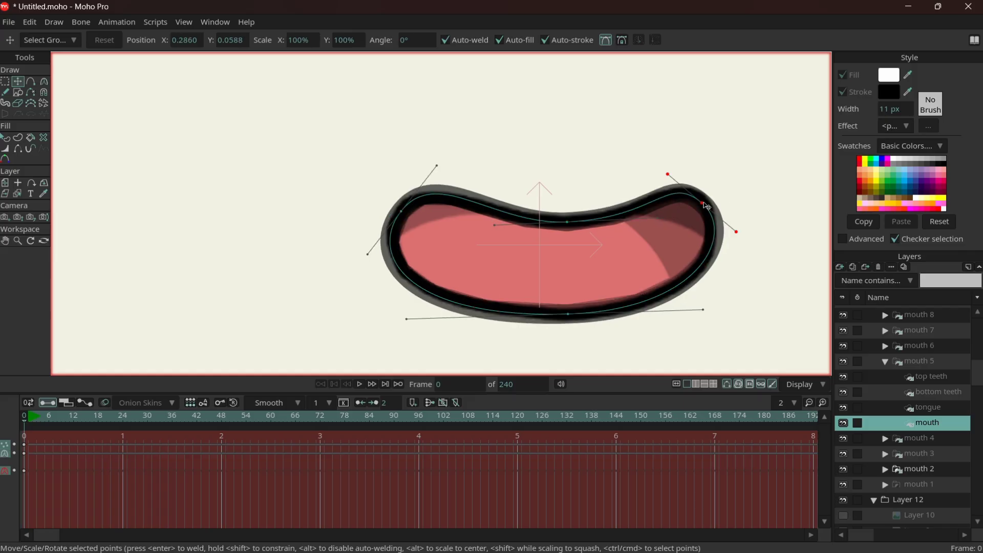
drag(734, 232, 729, 234)
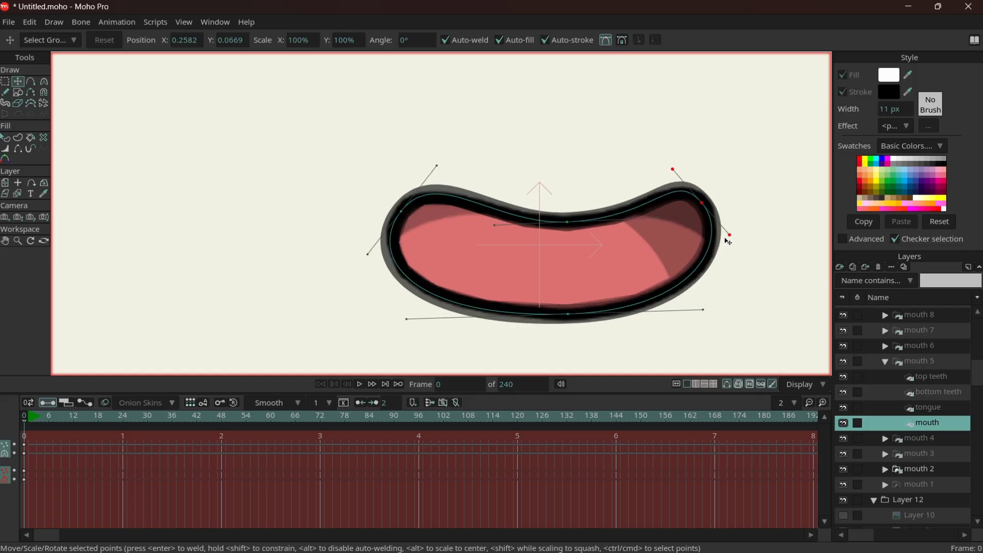
click(922, 408)
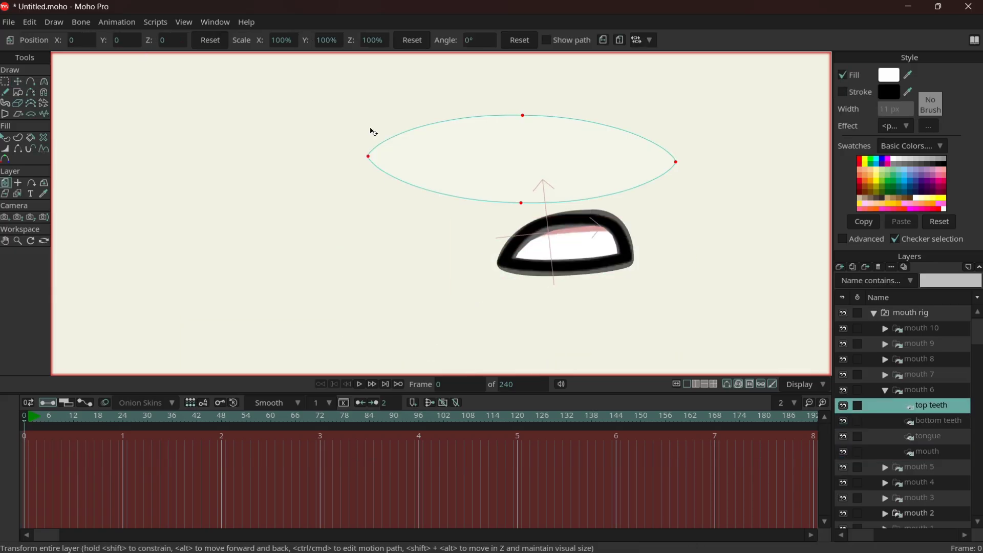
Fit mouth 6's teeth inside its outline to match the guide
drag(372, 130, 631, 238)
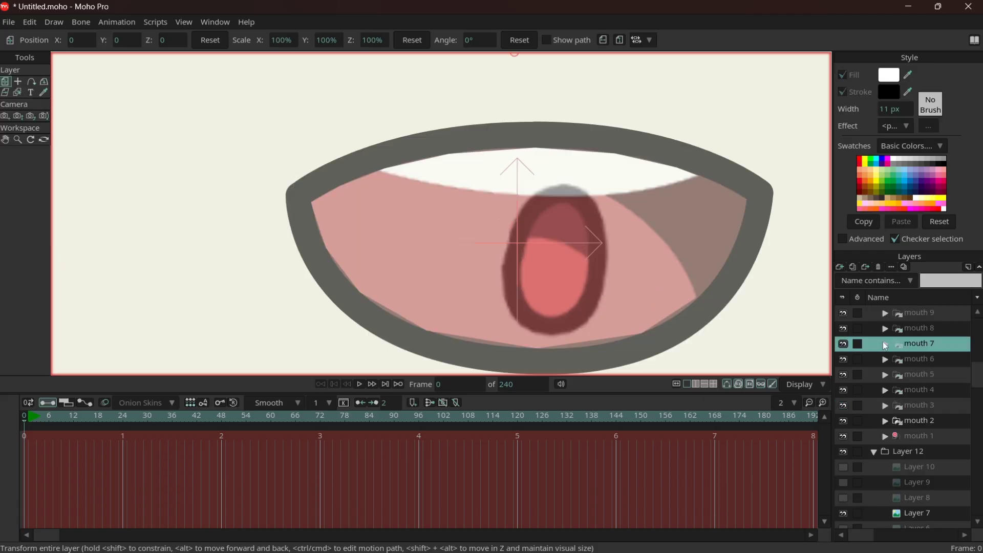
Expand mouth 7, select its mouth layer, and pull its outline points in to the guide's narrow oval
click(884, 344)
click(925, 405)
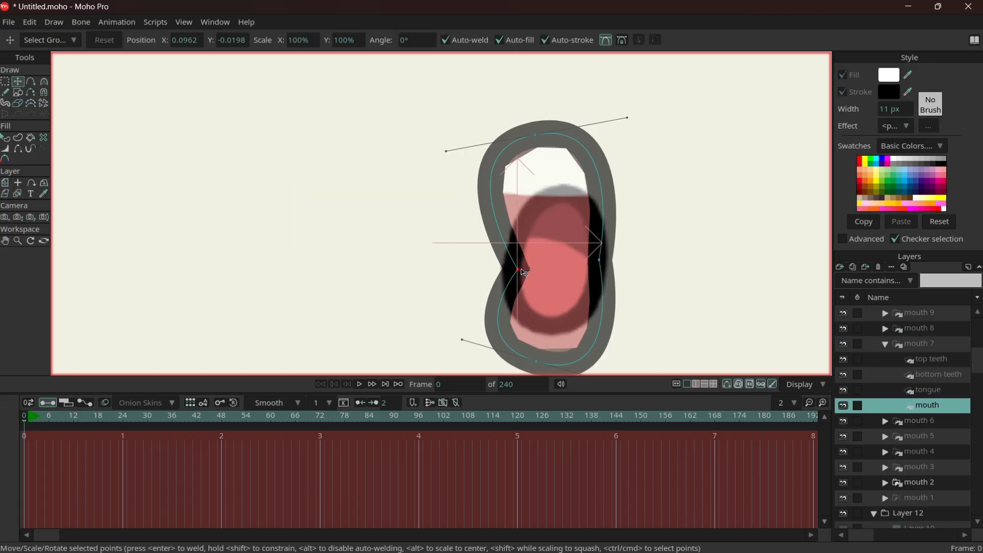
drag(577, 195, 582, 199)
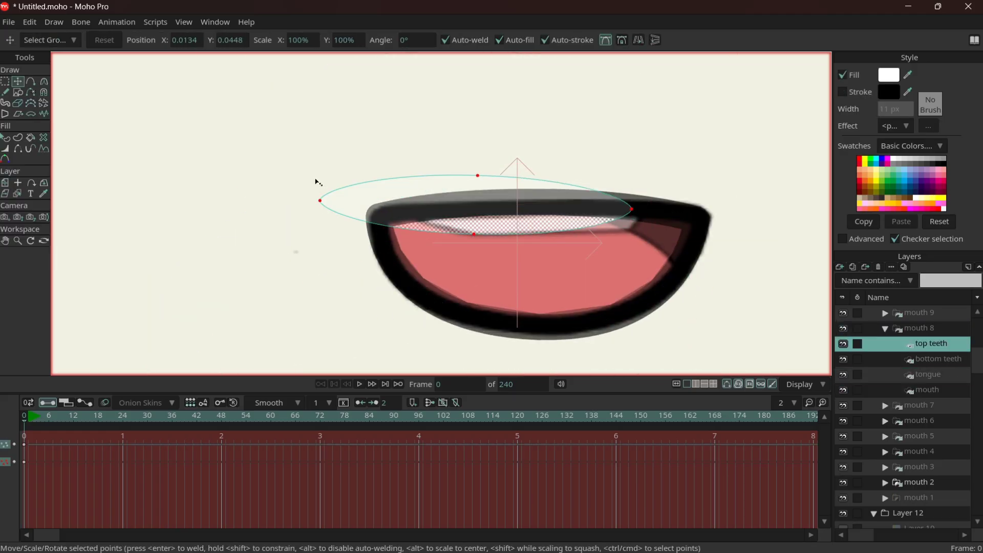
Move mouth 8's top teeth down to the upper inside edge of the mouth and collapse the group
drag(474, 219, 507, 215)
click(884, 328)
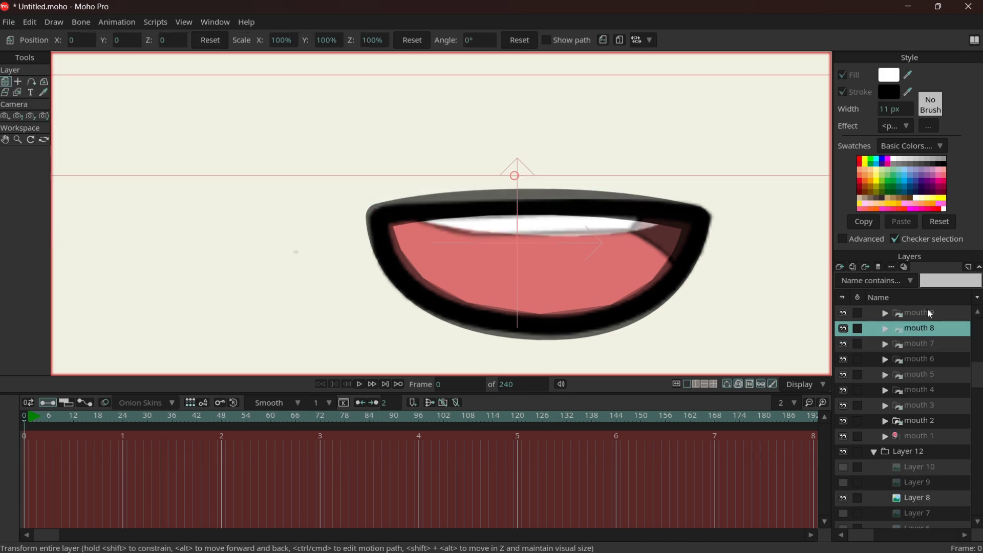
Expand mouth 9, select its mouth layer, and move its outline points in to the guide with Transform Points
click(927, 313)
click(885, 343)
click(927, 405)
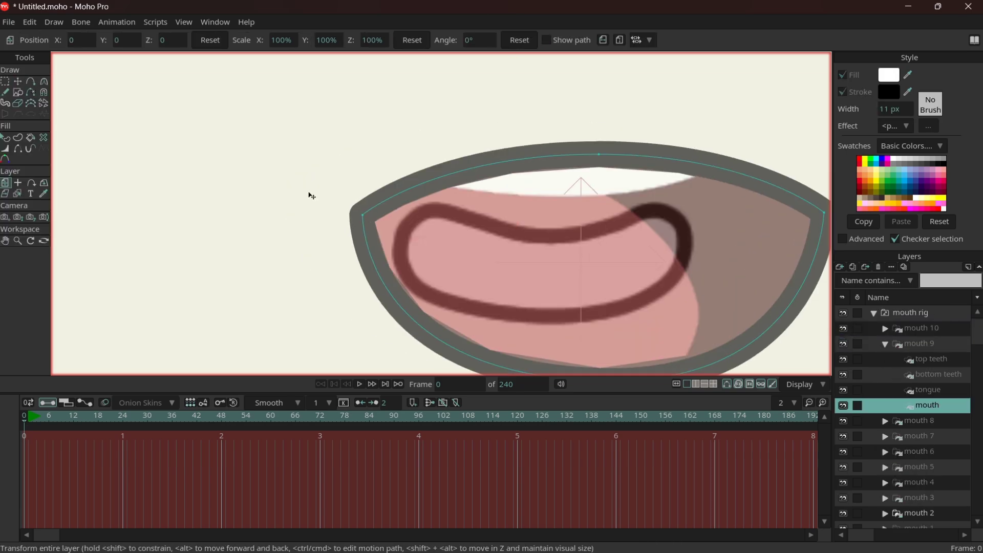
key(t)
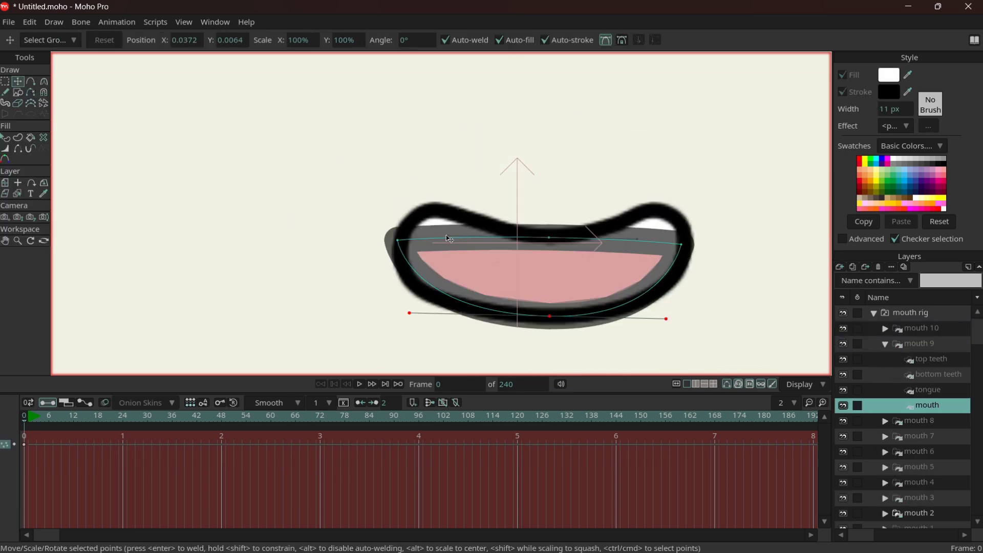
Select all of mouth 9's outline points and round its corners with the Curvature tool
key(c)
key(ctrl+a)
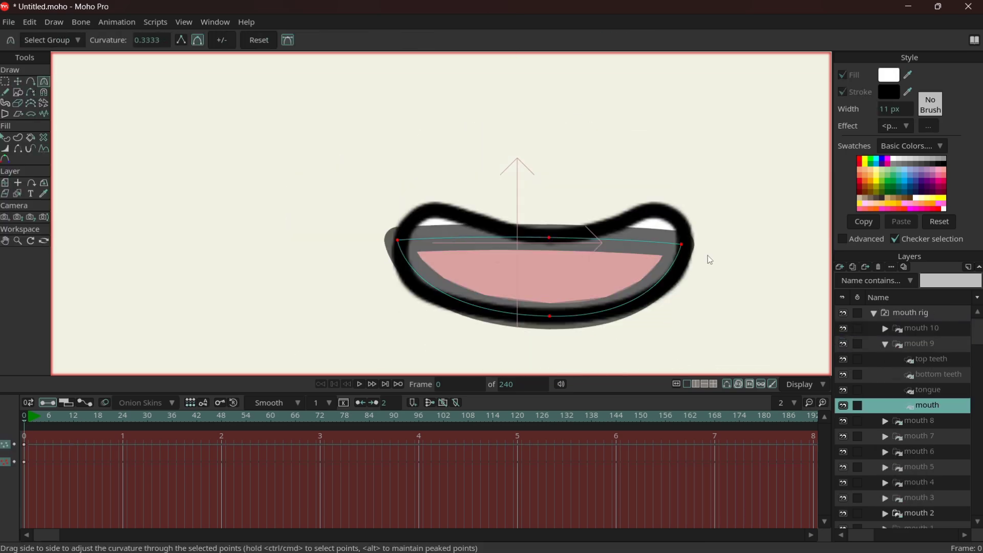
drag(706, 256, 676, 258)
scroll(545, 240, up, 2)
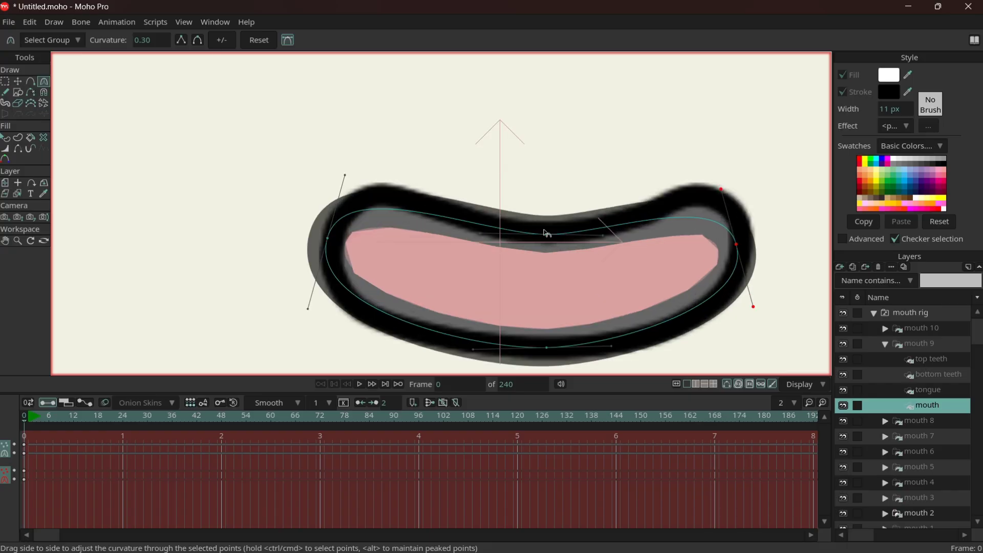
Adjust the corner, top and bottom curve handles of mouth 9's outline so it follows the bean-shaped guide
key(t)
drag(353, 165, 357, 142)
drag(323, 307, 318, 338)
drag(721, 189, 722, 147)
drag(597, 232, 660, 227)
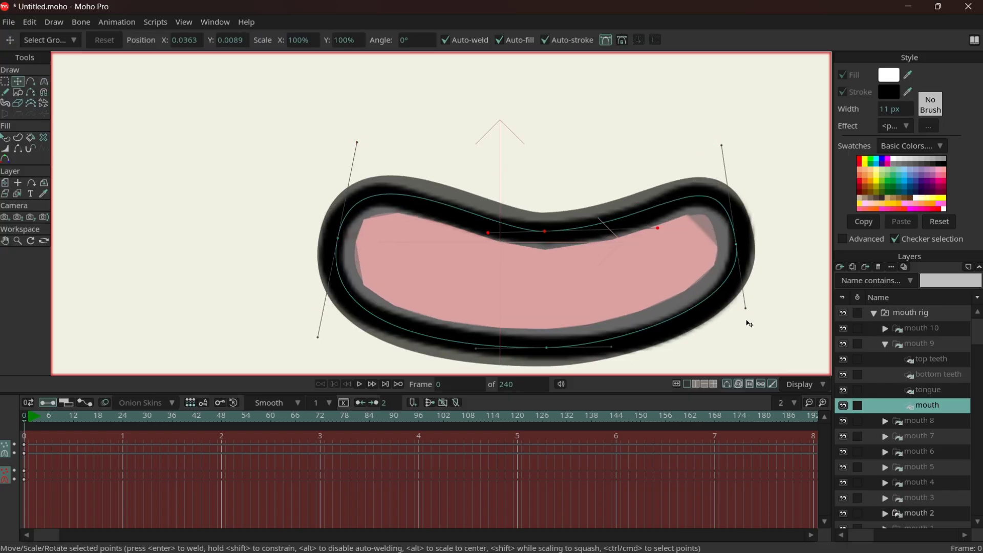
drag(745, 308, 749, 318)
drag(735, 244, 740, 239)
drag(721, 143, 710, 152)
drag(611, 346, 653, 350)
Resize mouth 9's tongue and bottom teeth and position them inside the outline
click(928, 389)
drag(397, 69, 512, 92)
click(937, 374)
scroll(733, 227, down, 3)
drag(602, 354, 503, 176)
drag(143, 180, 617, 262)
drag(645, 274, 529, 252)
Scale mouth 9's top teeth down and move them into the upper part of the mouth
click(930, 358)
drag(404, 92, 500, 145)
drag(654, 193, 654, 251)
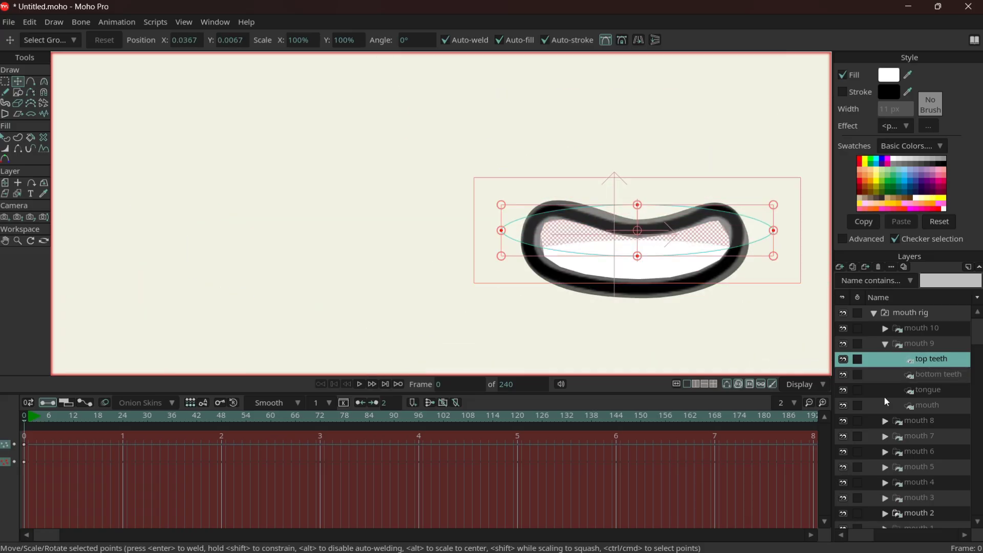
Show the Layer 10 guide in place of the mouth 9 guide, then display mouth 10 and select its mouth outline layer
click(884, 344)
click(842, 513)
click(842, 497)
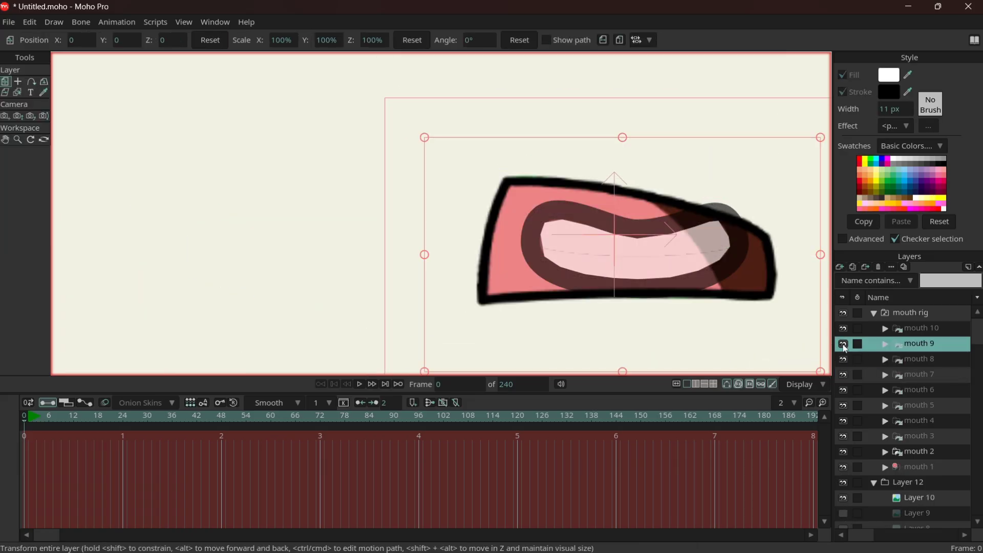
click(917, 333)
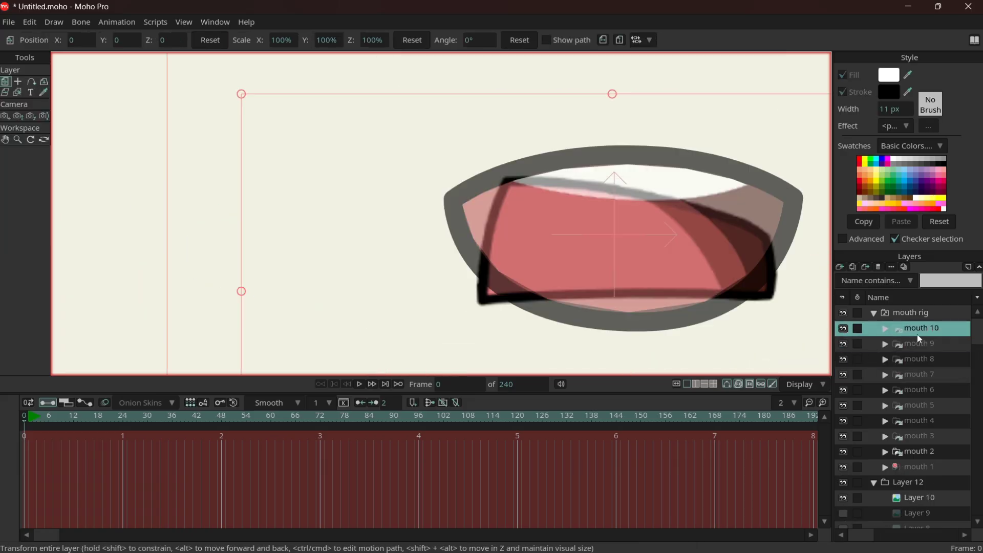
click(884, 328)
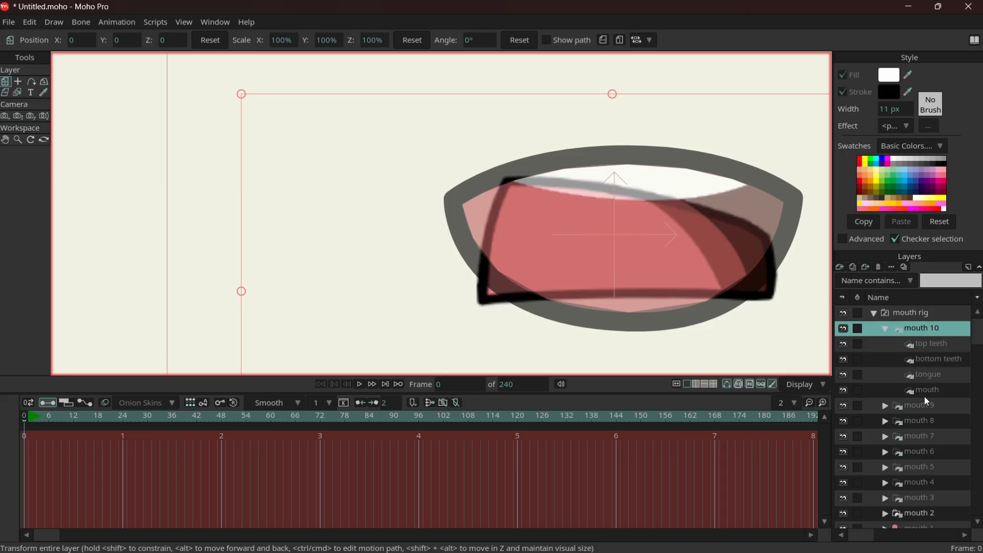
click(927, 389)
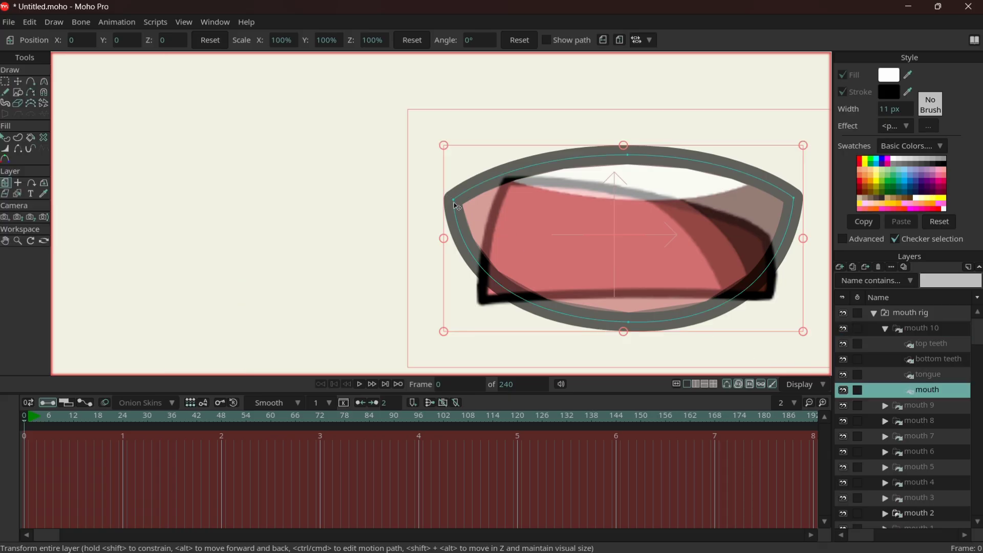
key(t)
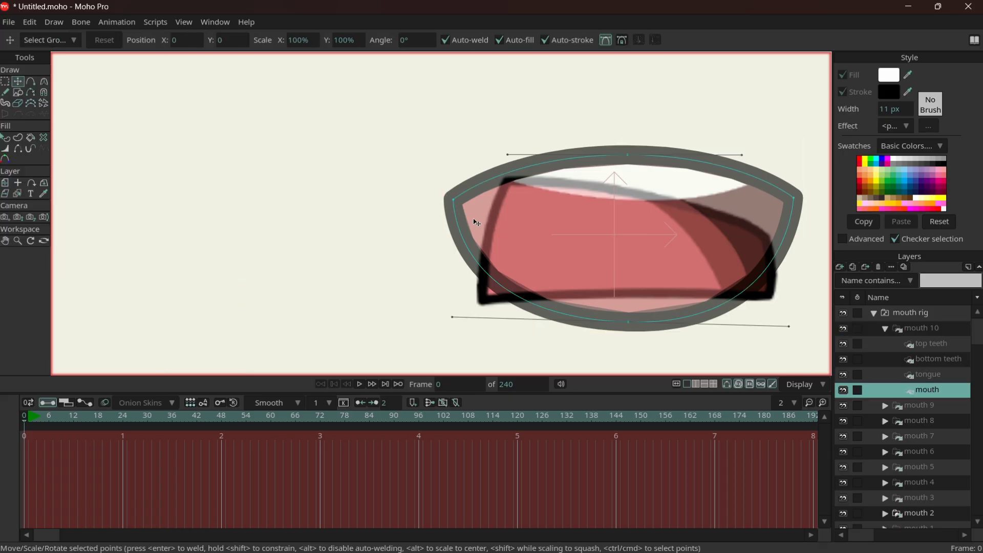
key(m)
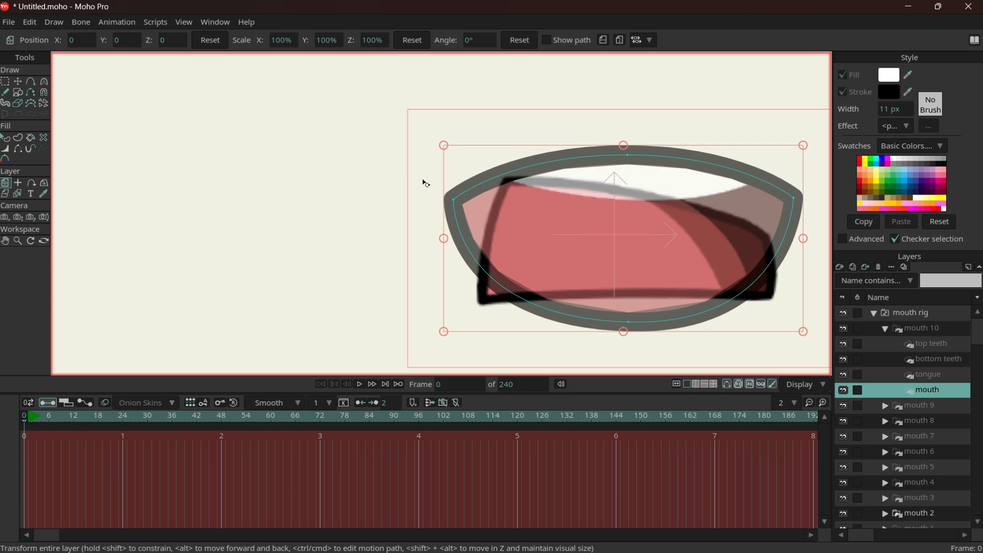
key(t)
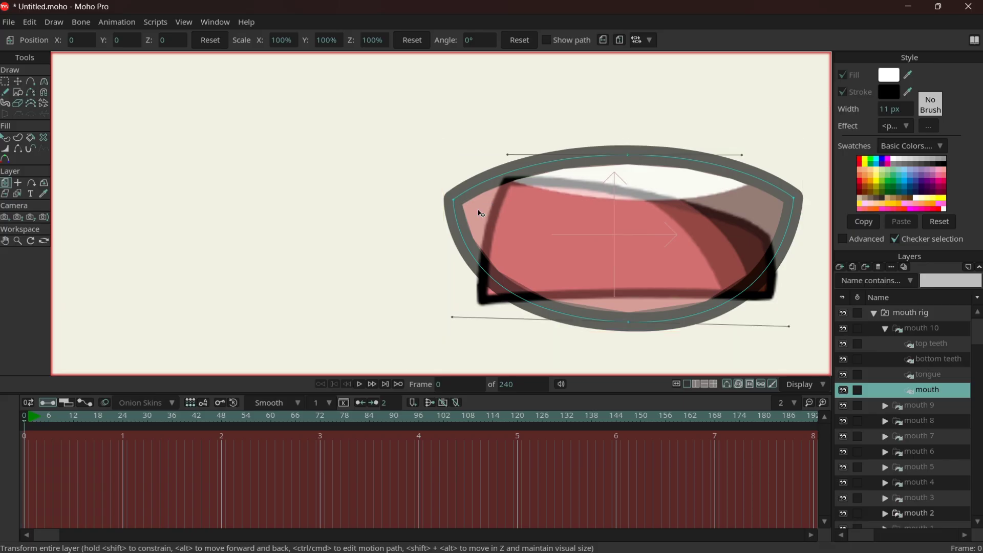
drag(453, 200, 470, 228)
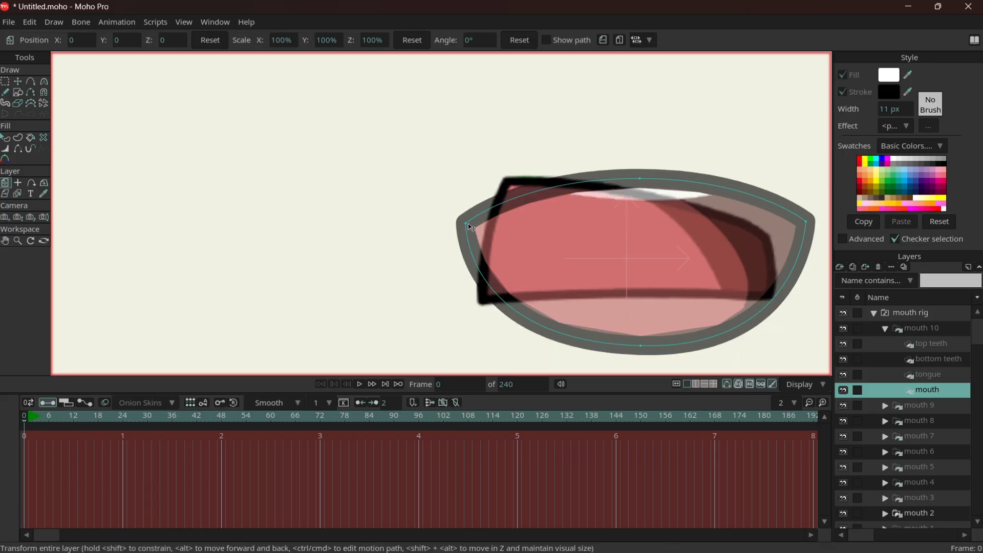
key(ctrl+z)
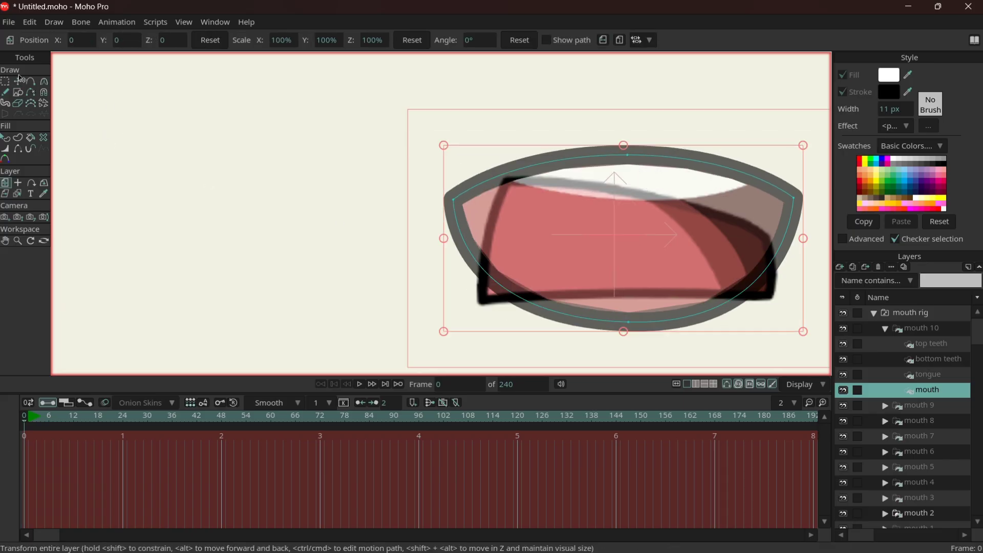
Transform mouth 10's outline points so both side corners and the bottom point sit on the guide's bottom edge
click(19, 81)
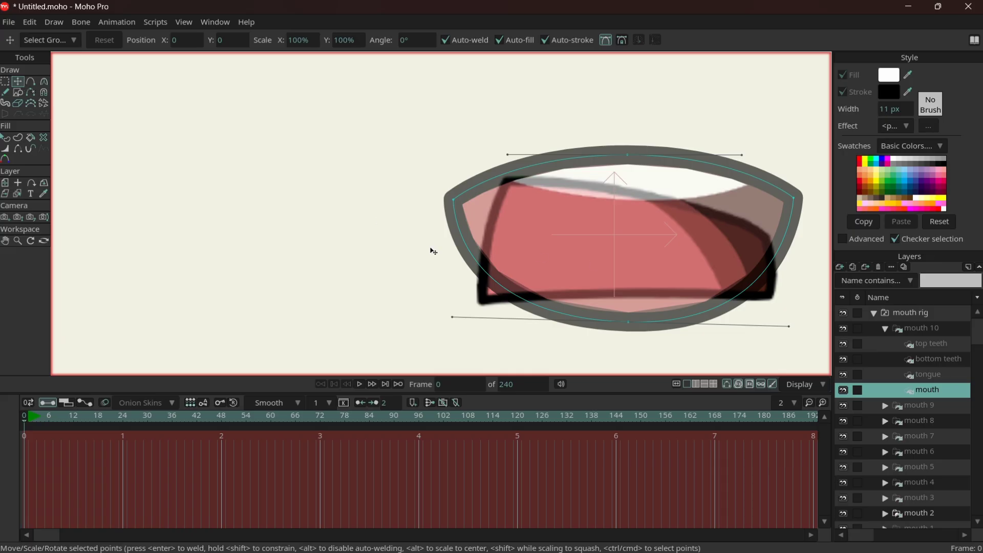
drag(454, 200, 487, 296)
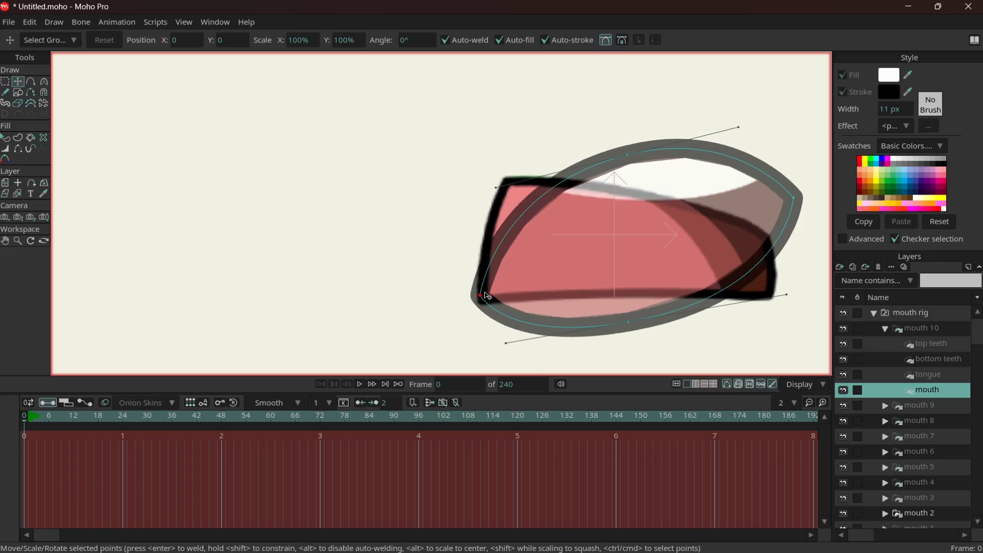
drag(628, 322, 626, 292)
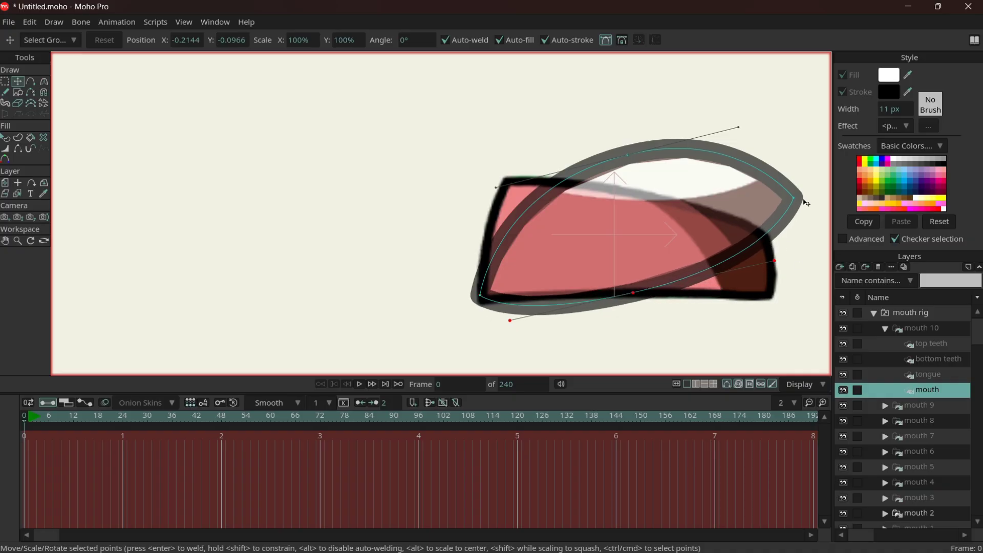
drag(802, 200, 783, 297)
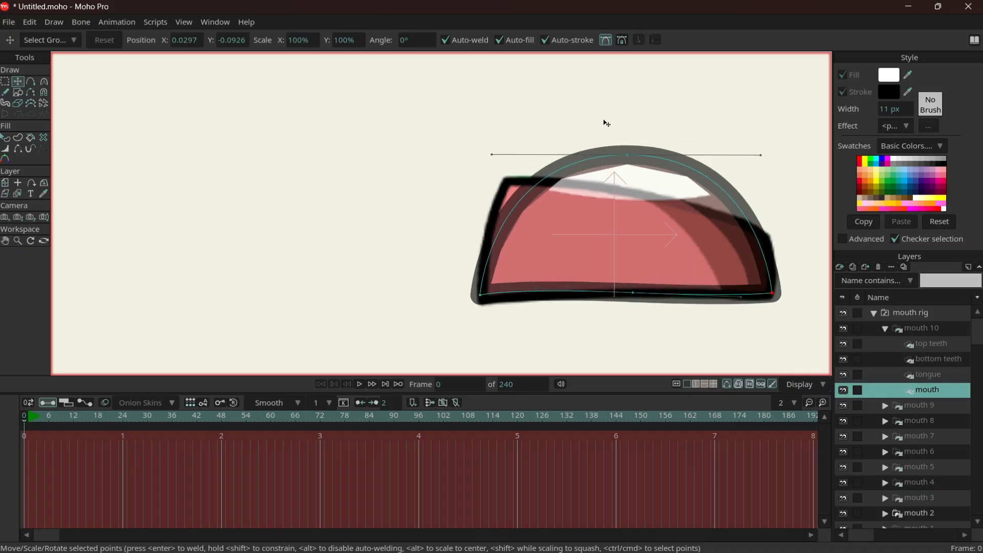
drag(627, 154, 649, 157)
key(ctrl+z)
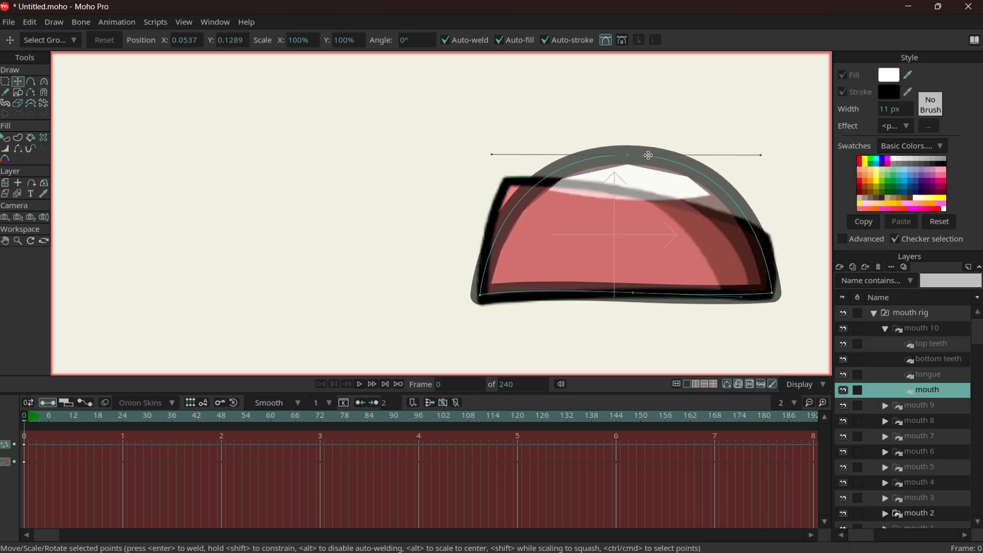
Add a point on each side of the top point along the upper curve of mouth 10's outline
key(a)
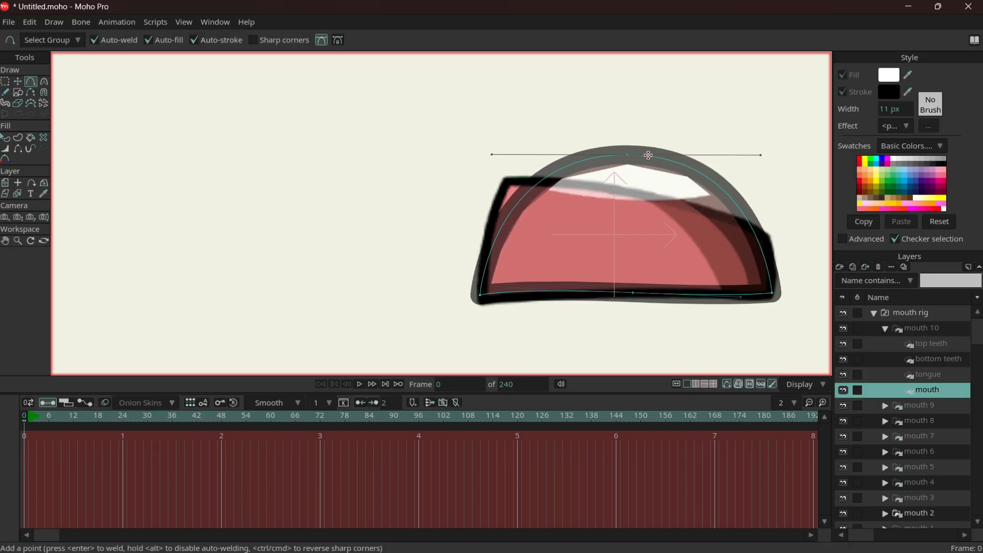
click(713, 185)
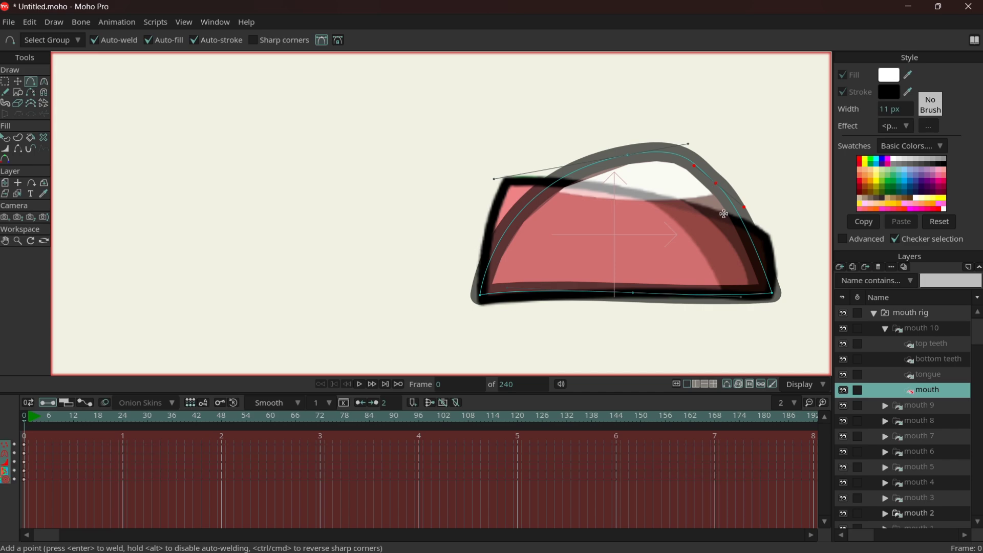
click(605, 161)
click(562, 180)
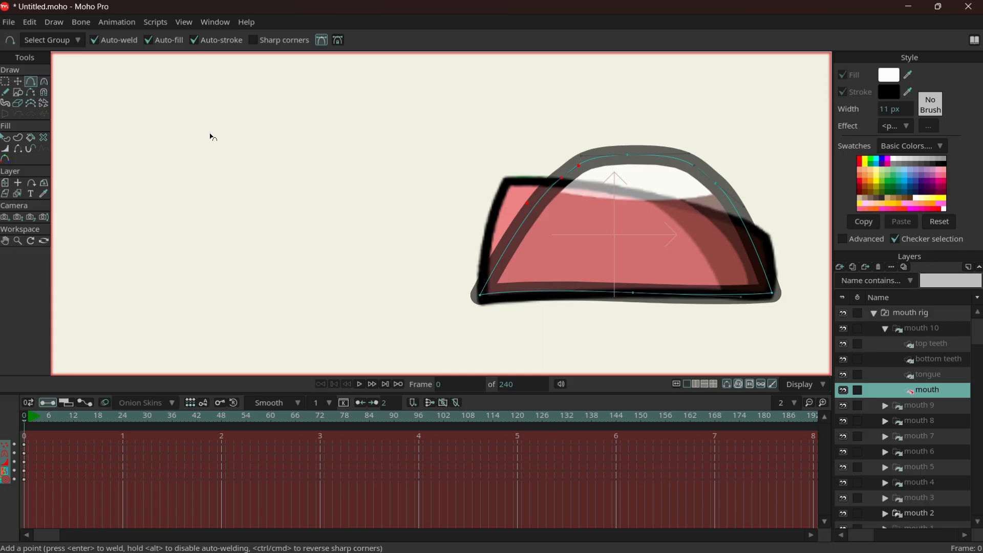
key(c)
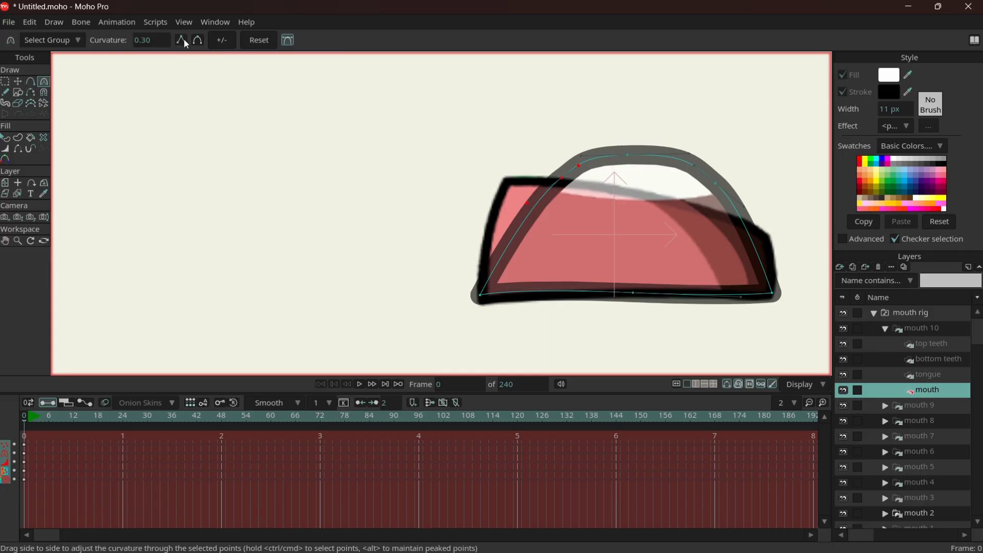
click(197, 41)
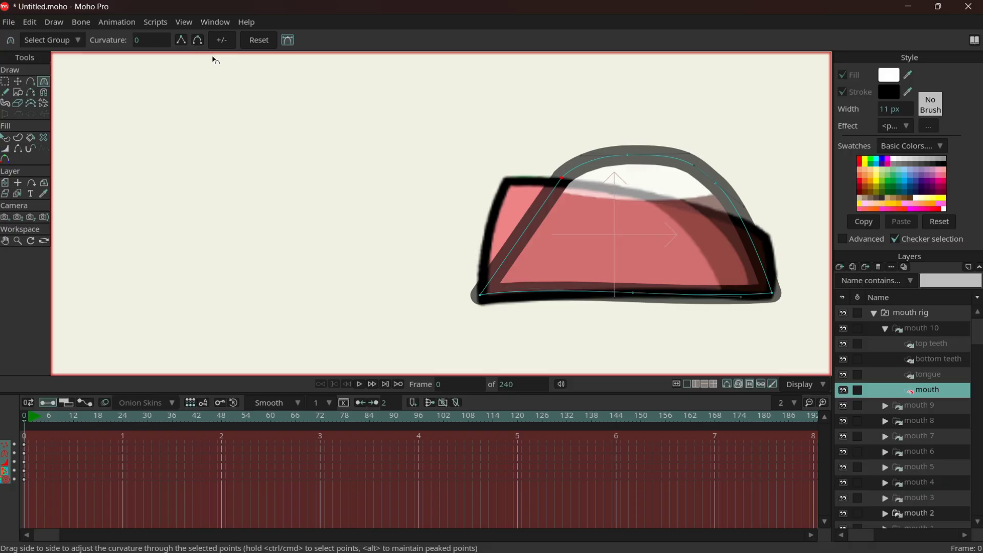
key(ctrl+z)
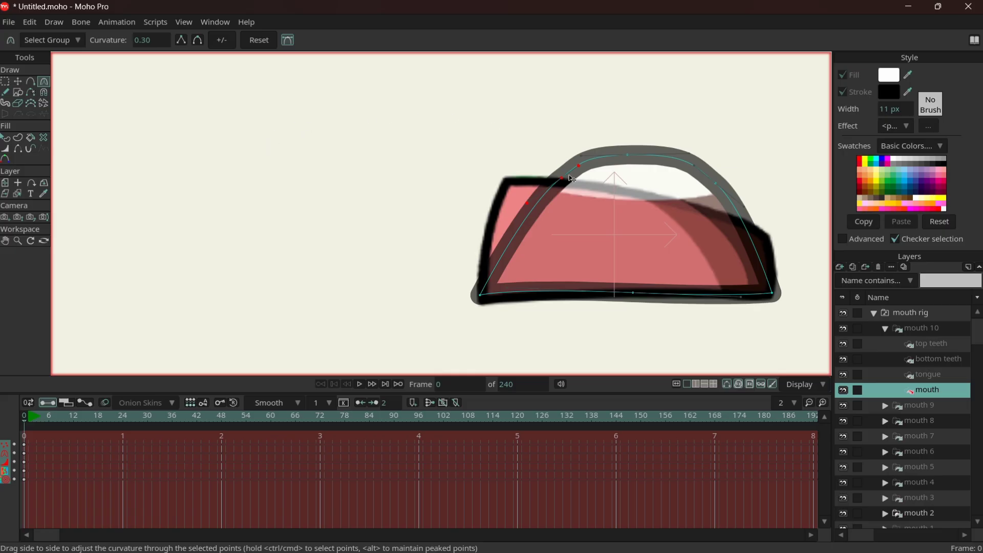
Move the two added points to the guide's upper corners and the middle point onto its sloping top edge
key(t)
drag(567, 183, 515, 188)
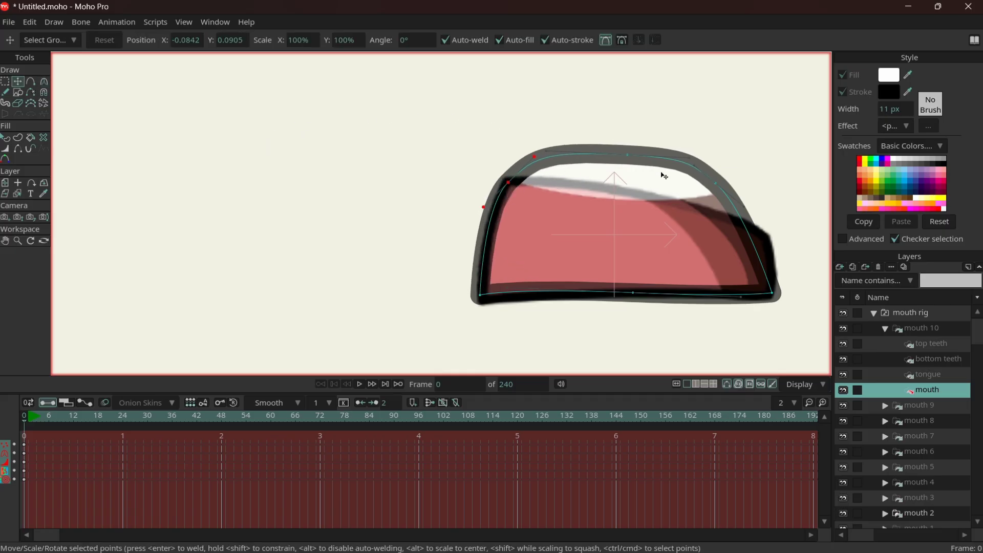
drag(627, 154, 656, 199)
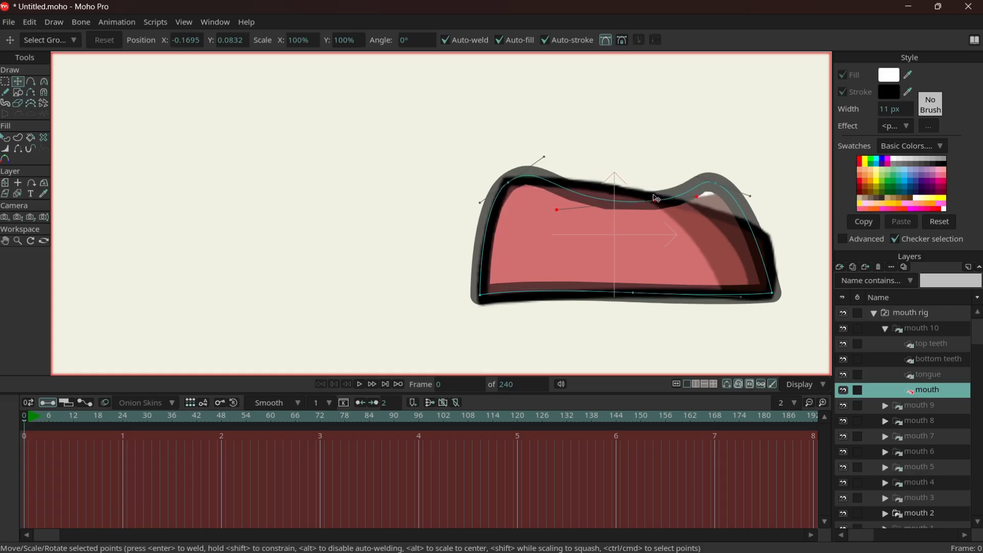
drag(718, 184, 771, 243)
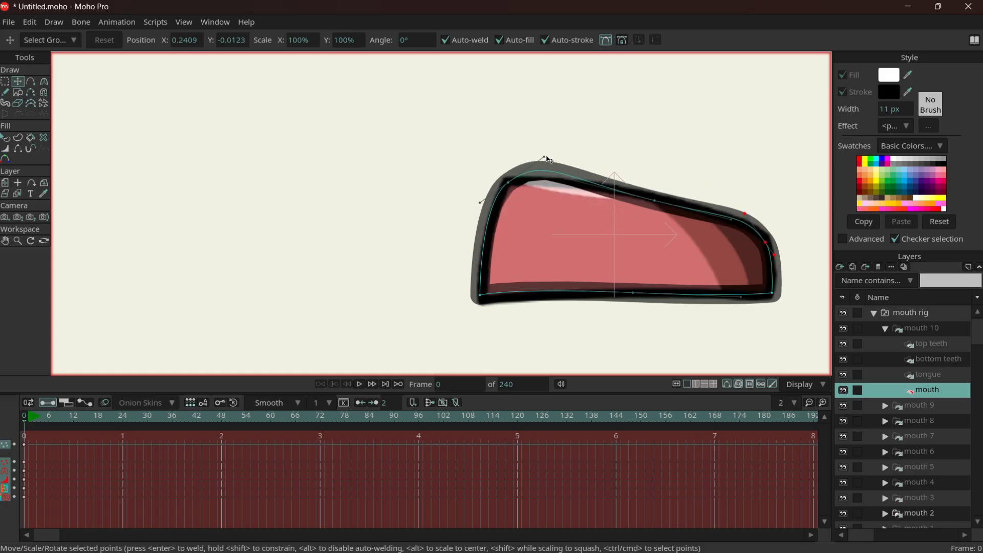
Adjust the upper curve handles and middle point of mouth 10's outline to follow the guide's sloping top edge
drag(547, 158, 516, 181)
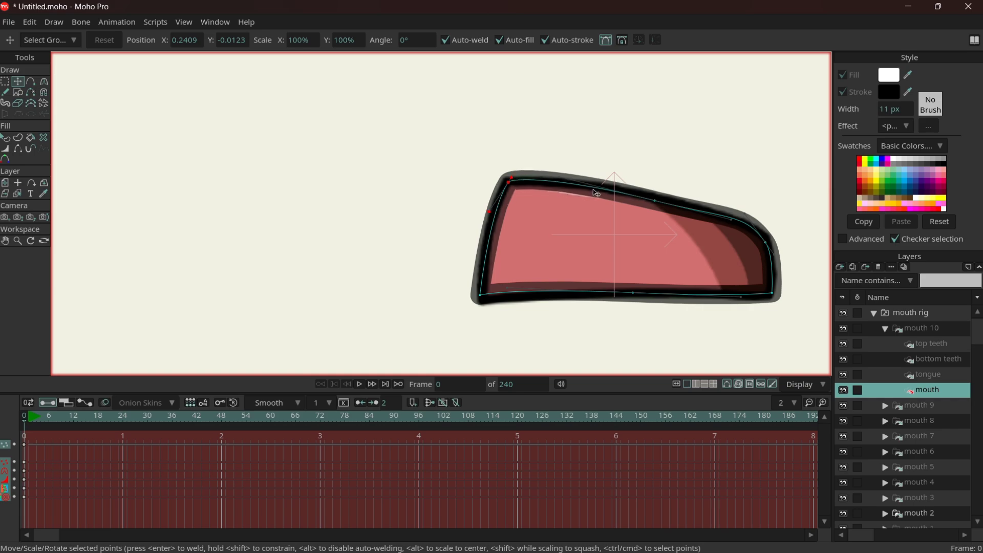
drag(730, 219, 693, 207)
drag(560, 181, 595, 193)
mouse_move(656, 204)
mouse_down()
mouse_move(758, 228)
mouse_move(778, 252)
mouse_move(657, 207)
mouse_up()
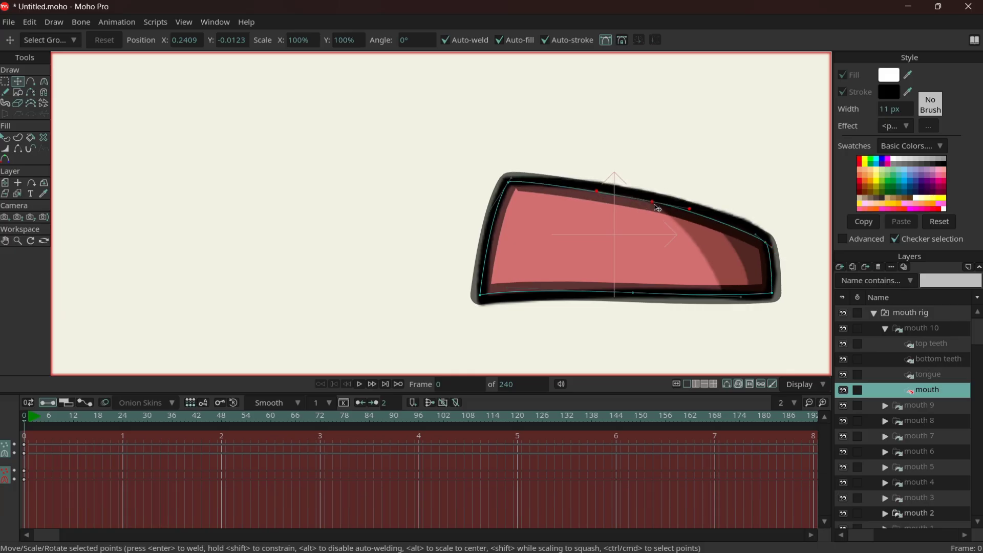
Rotate and reposition mouth 10's tongue so its curved edge matches the guide, and collapse the mouth 10 group
alt+right_click(613, 272)
drag(614, 271, 595, 285)
drag(528, 178, 587, 226)
drag(577, 262, 613, 232)
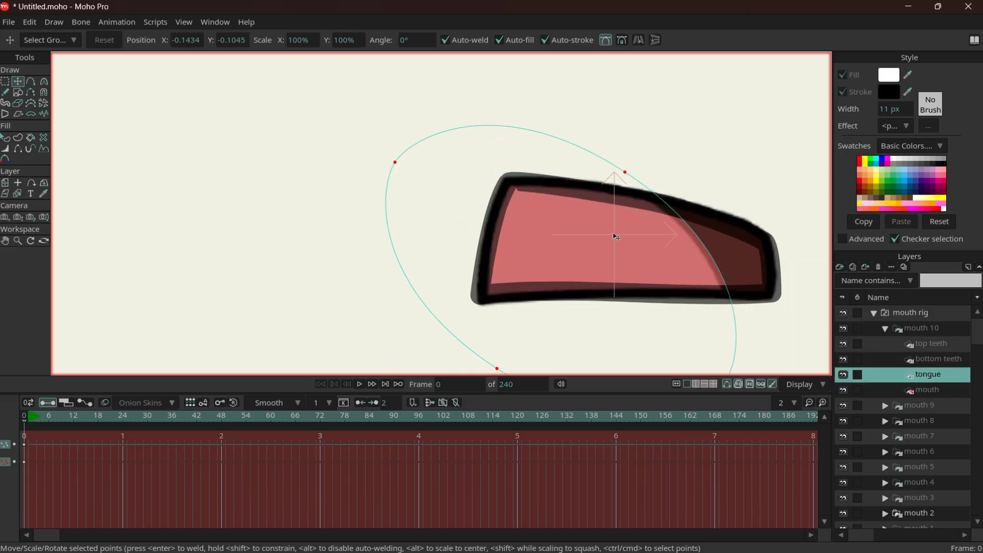
click(921, 343)
click(885, 329)
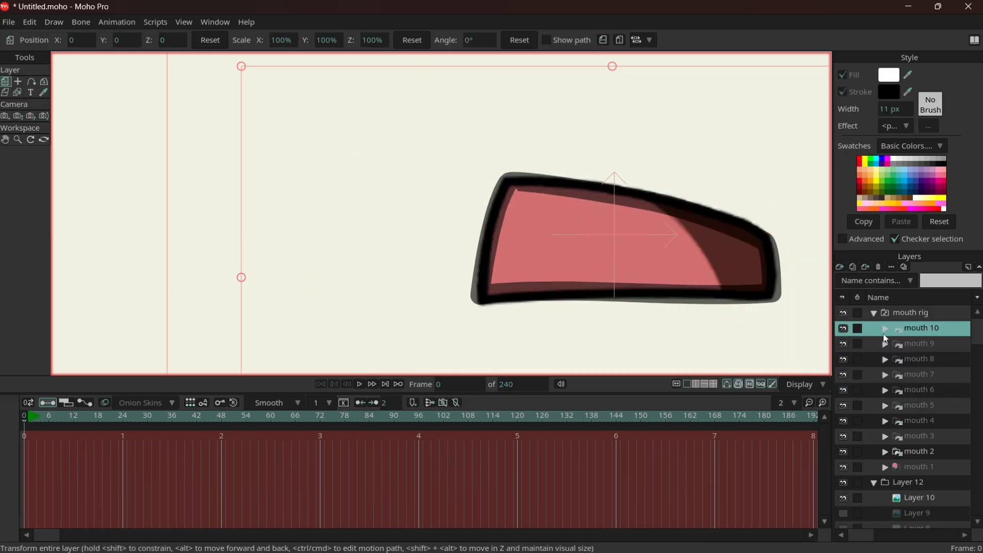
Hide the Layer 12 guide group and straighten the bottom edge of mouth 10's outline with its point and curve handles
click(885, 330)
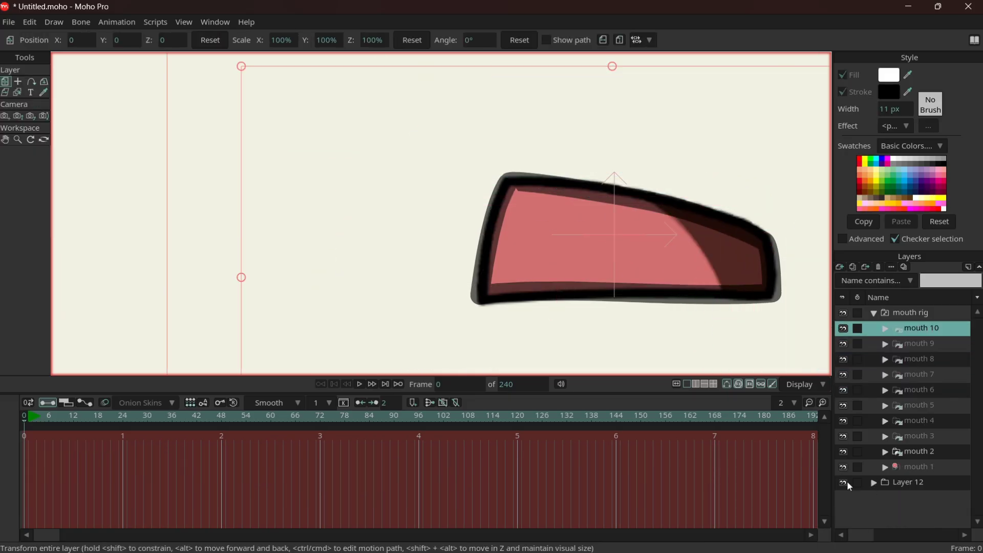
alt+right_click(608, 301)
drag(634, 299, 637, 300)
drag(506, 296, 560, 303)
drag(731, 298, 707, 302)
drag(636, 299, 635, 298)
drag(710, 295, 697, 292)
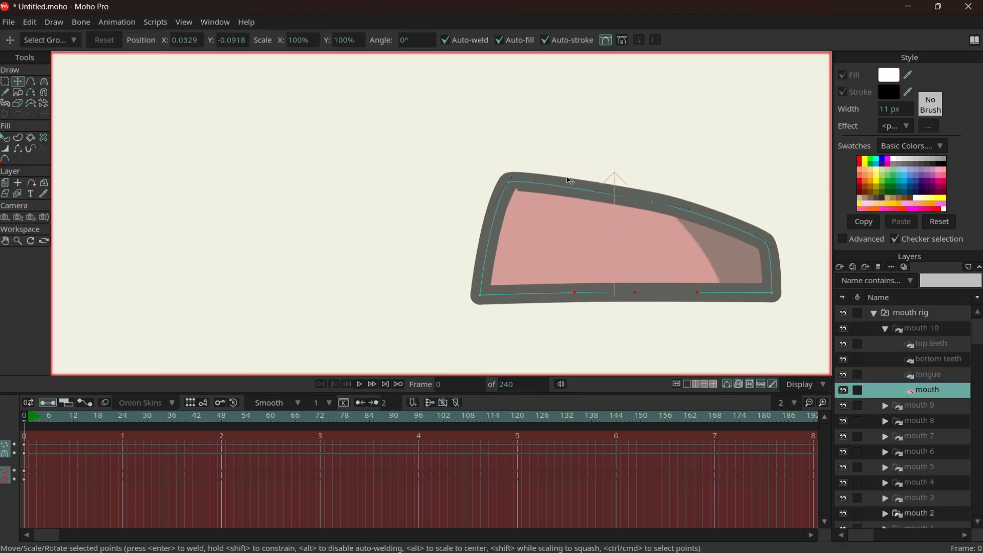
click(886, 330)
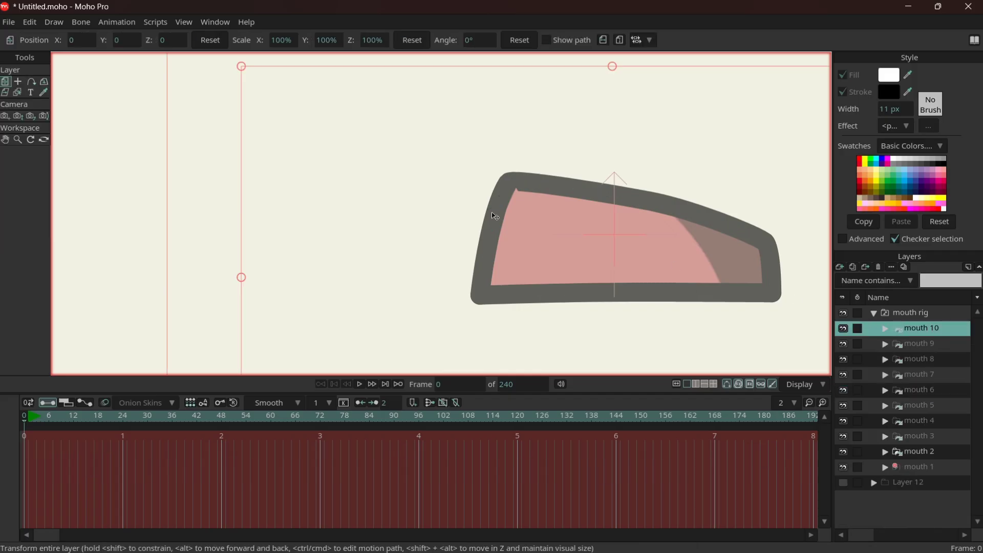
Pull in the top point's curve handles on mouth 2's outline, shortening the right one to flatten the upper-right curve
click(917, 313)
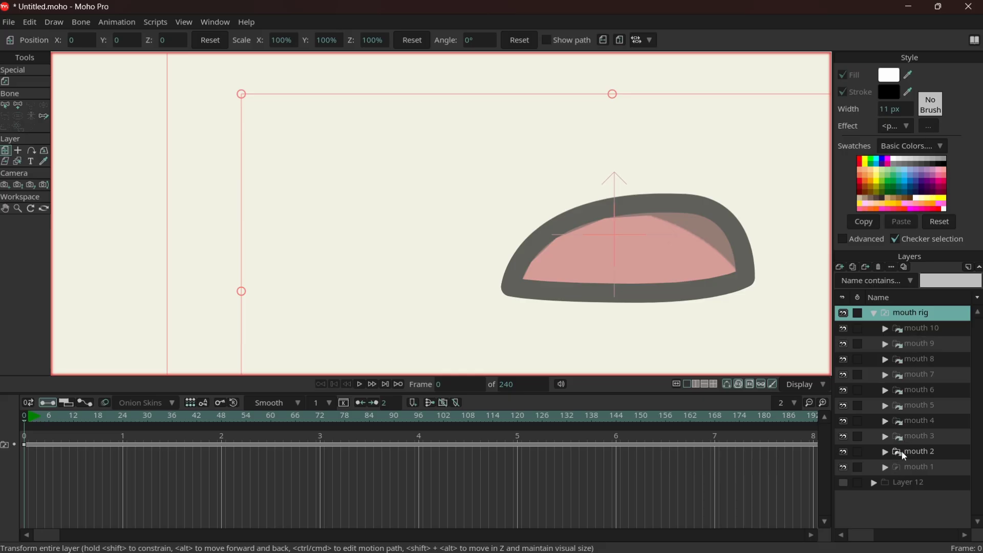
click(889, 456)
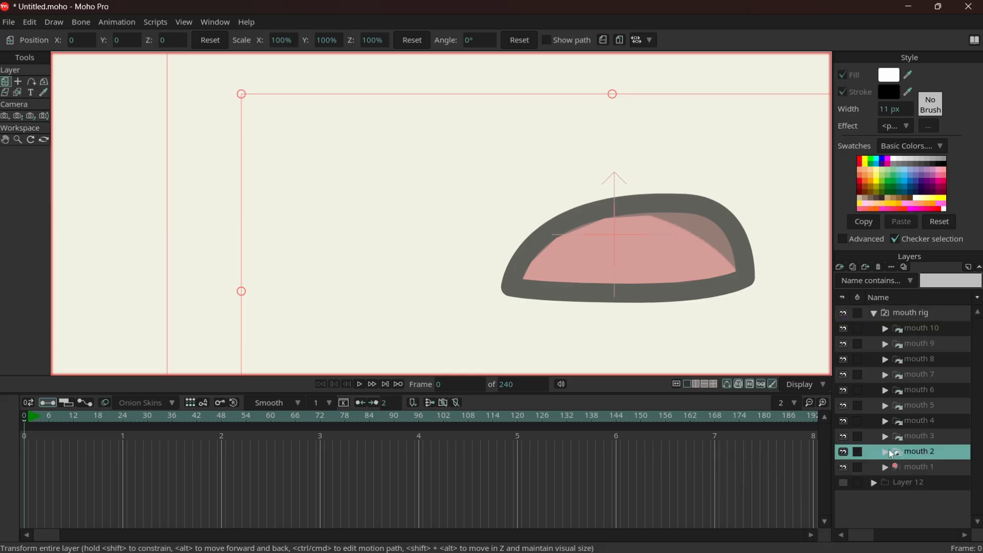
click(887, 451)
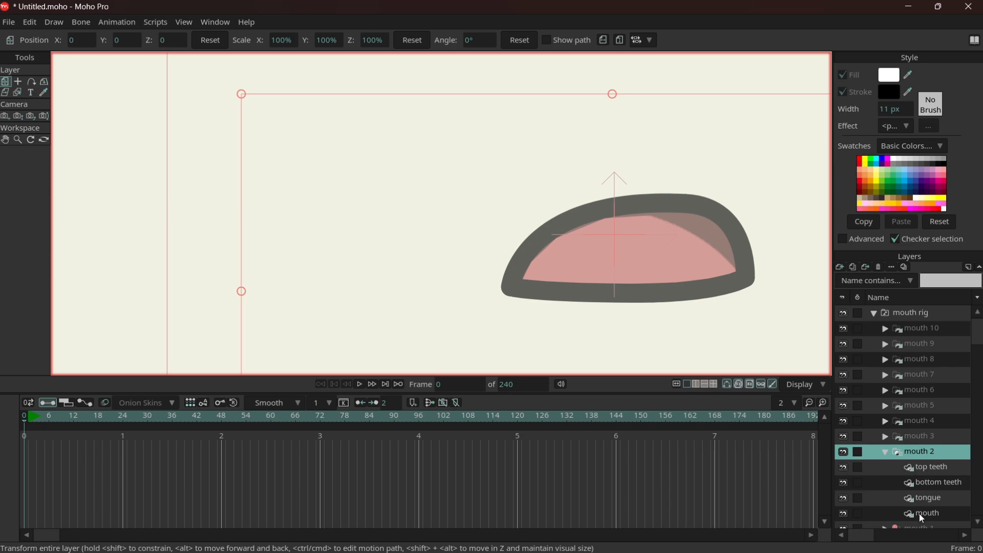
alt+right_click(687, 201)
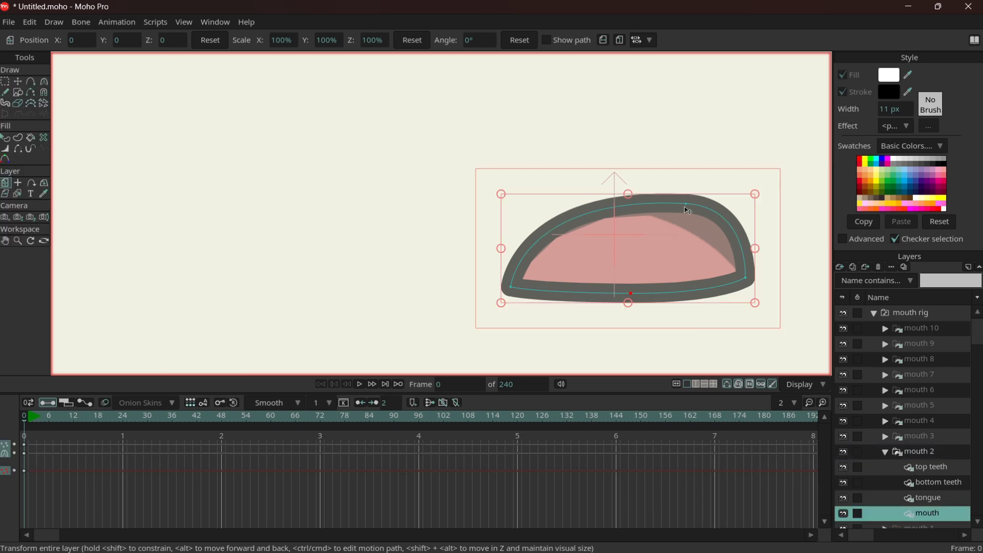
click(687, 207)
key(t)
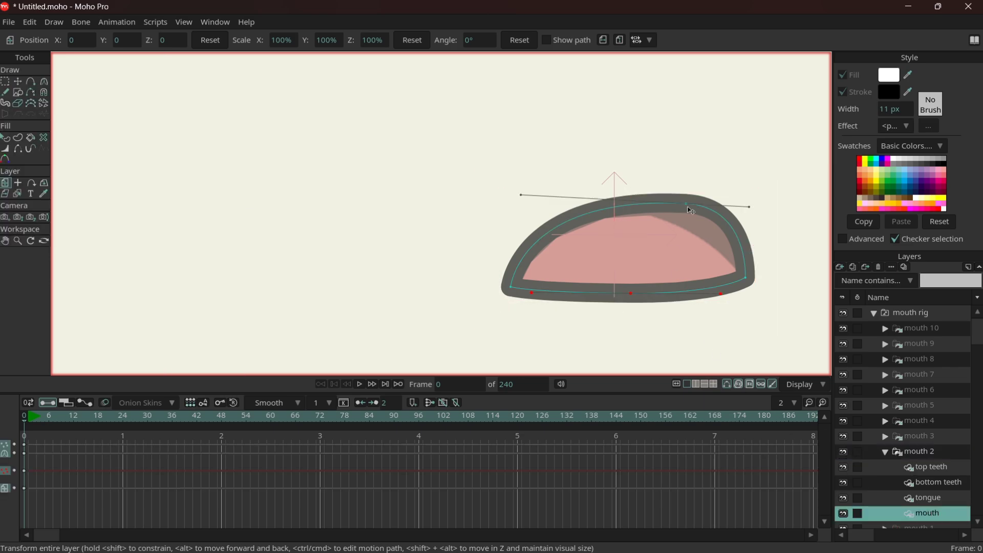
key(t)
drag(520, 195, 524, 193)
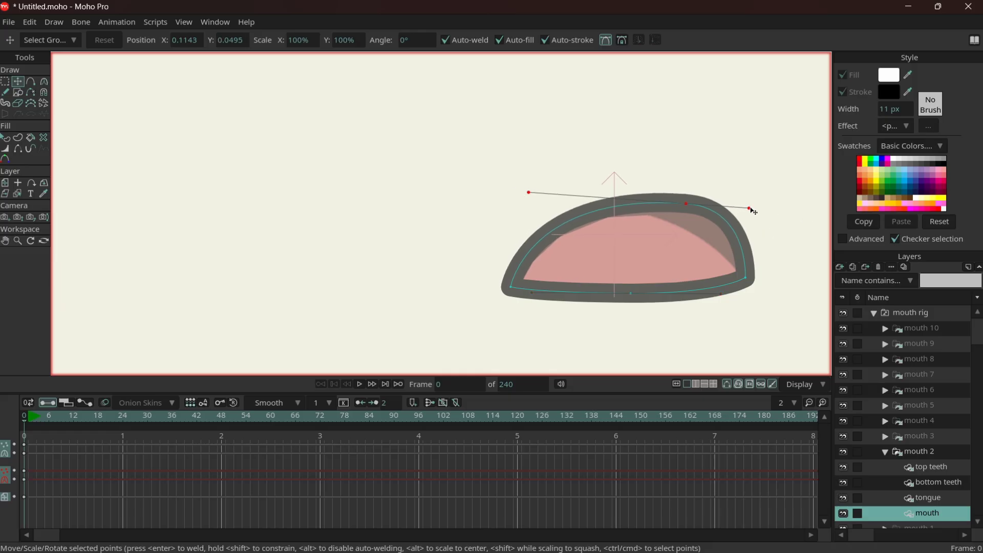
drag(750, 208, 728, 209)
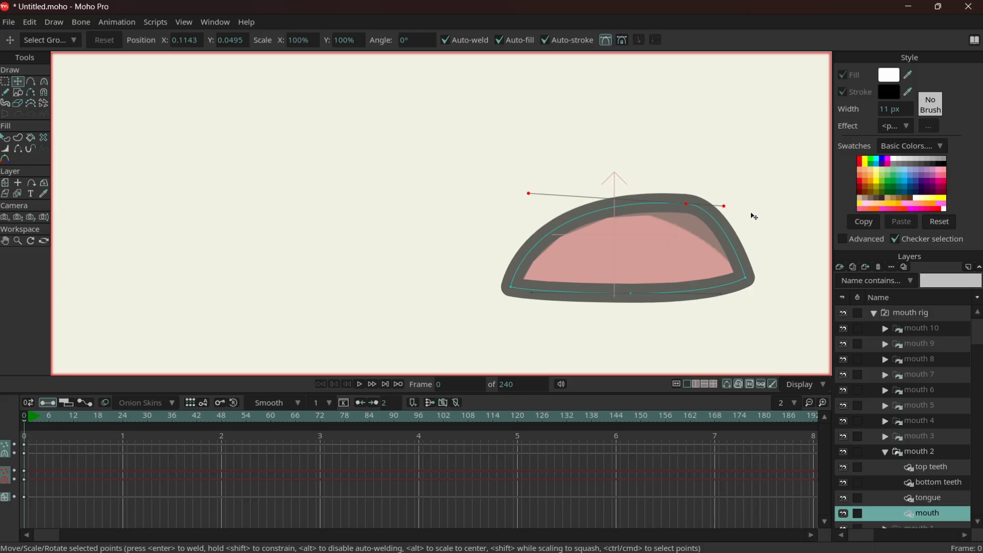
Try to raise the bottom edge of mouth 2's outline by its middle point, and undo the move
drag(637, 296, 634, 292)
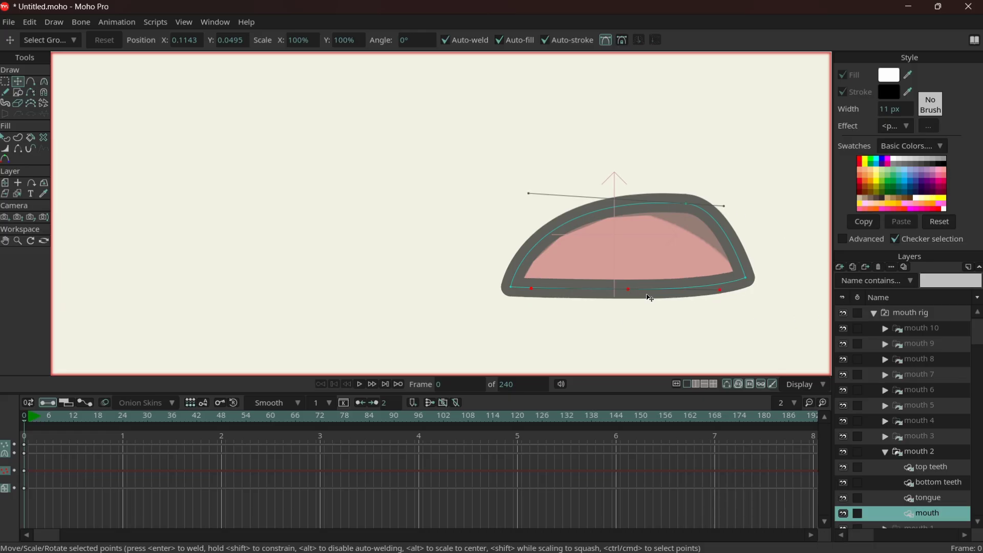
key(ctrl+z)
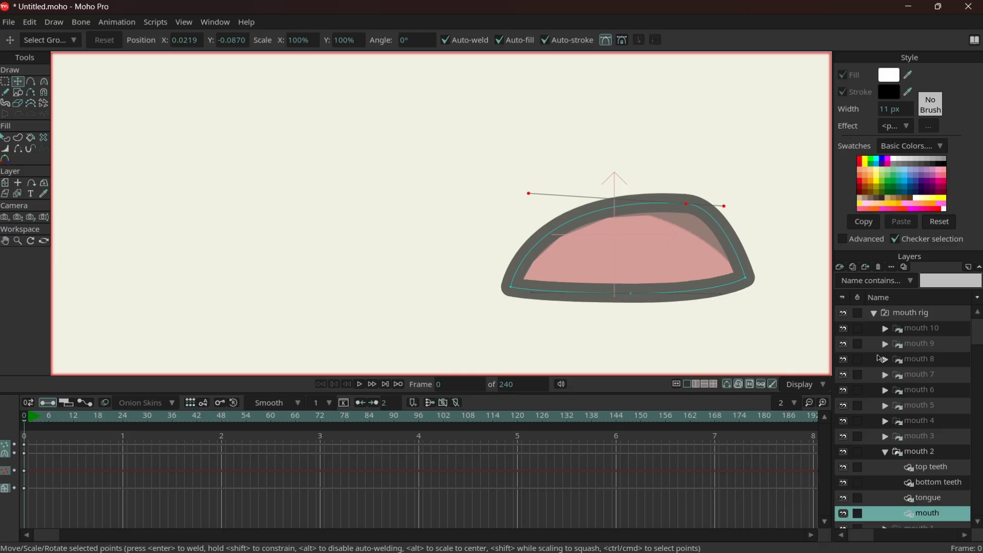
key(ctrl+z)
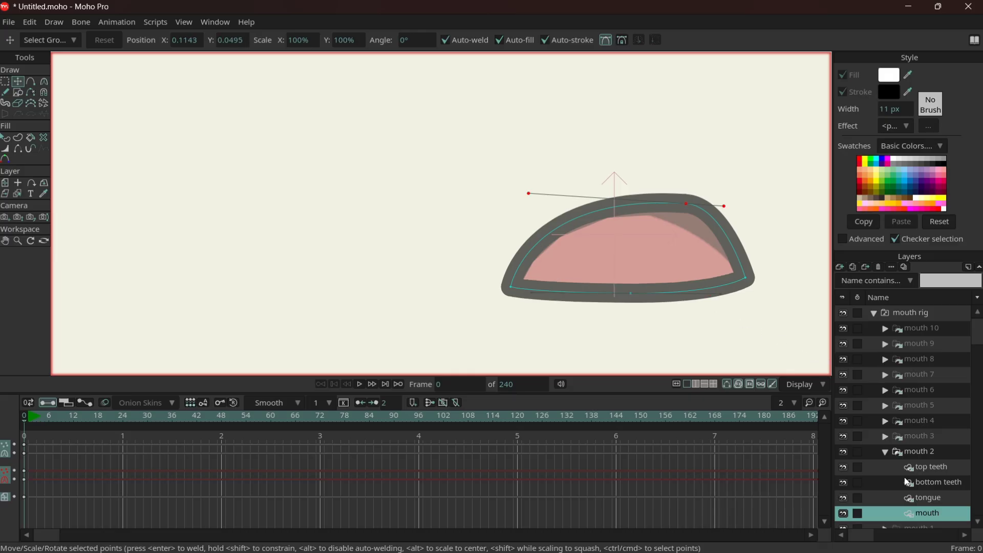
Collapse the mouth 2 group and set the mouth rig layer's opacity to 100%
click(885, 451)
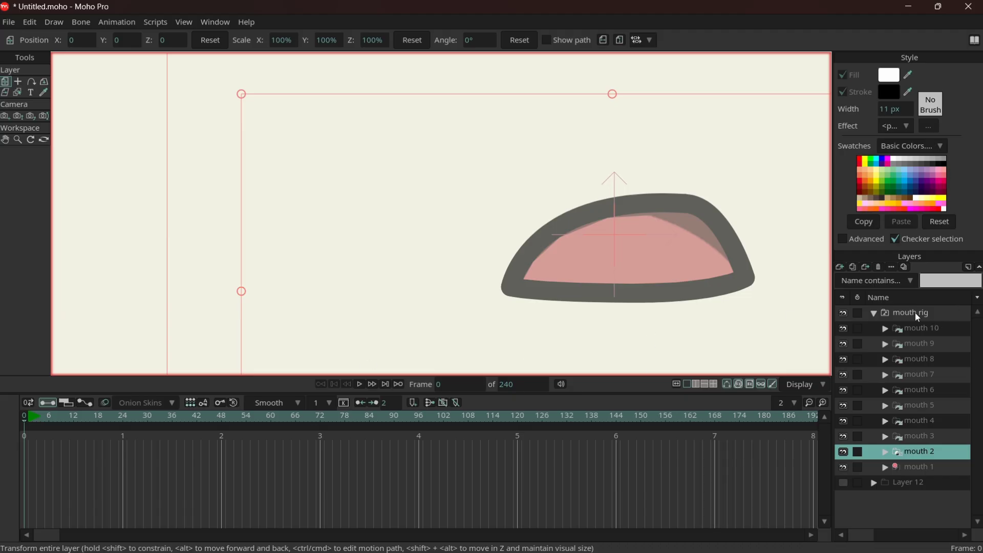
click(913, 312)
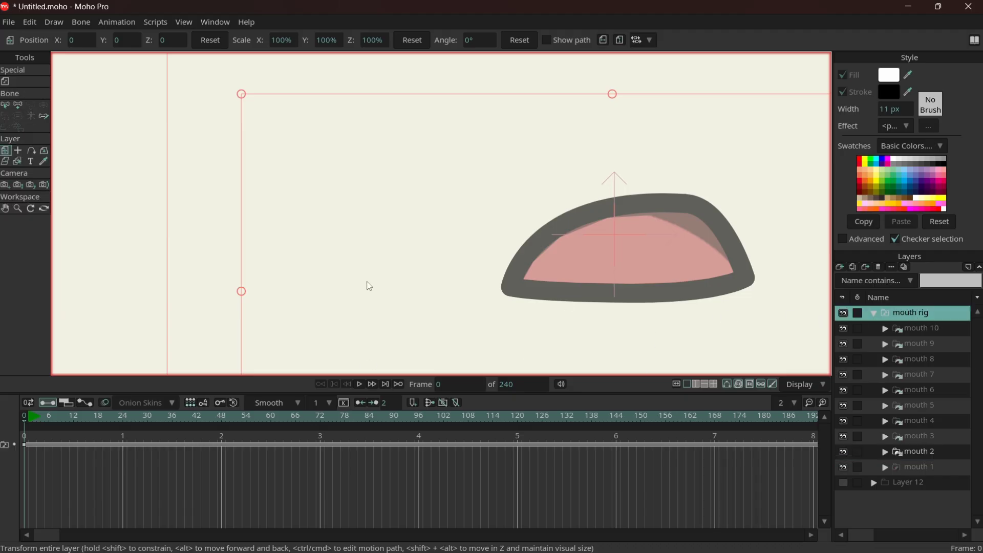
double_click(348, 274)
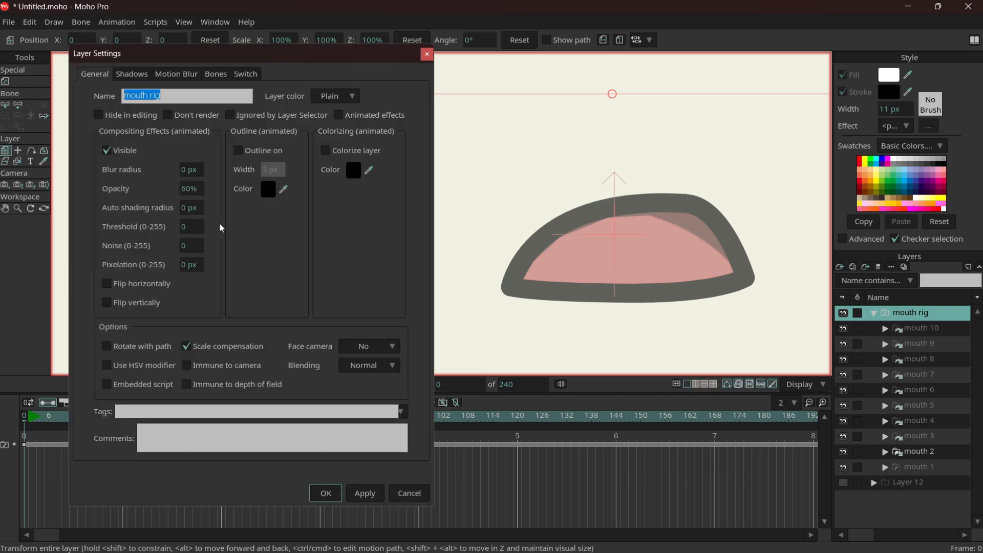
click(195, 190)
text(100)
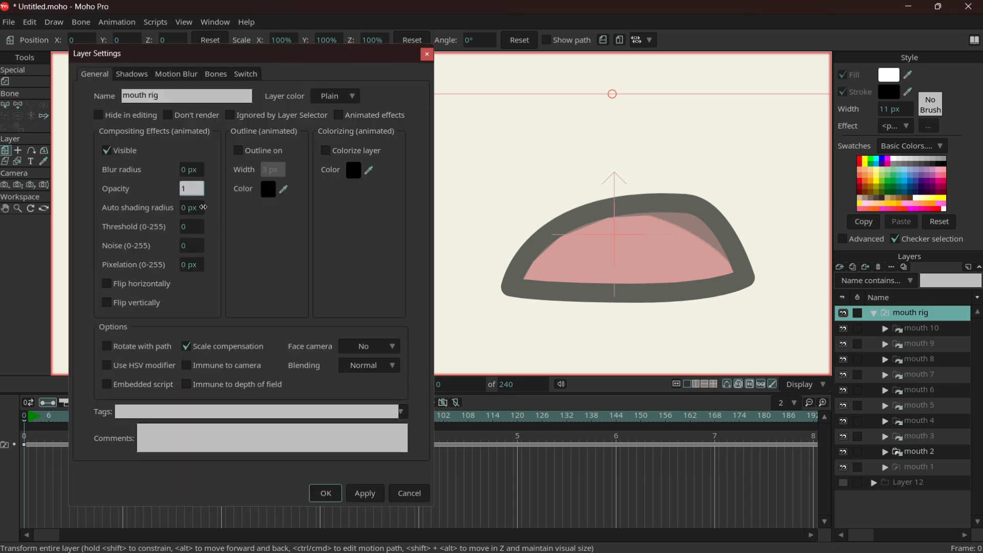
click(332, 500)
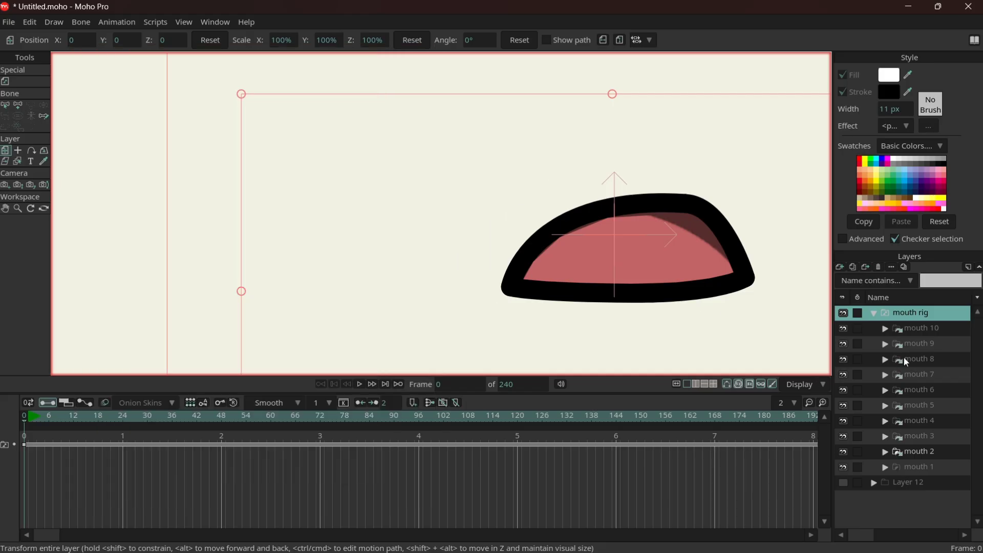
Enlarge the whole mouth rig layer to about 345% and place the mouth near the centre of the camera frame
scroll(434, 224, down, 3)
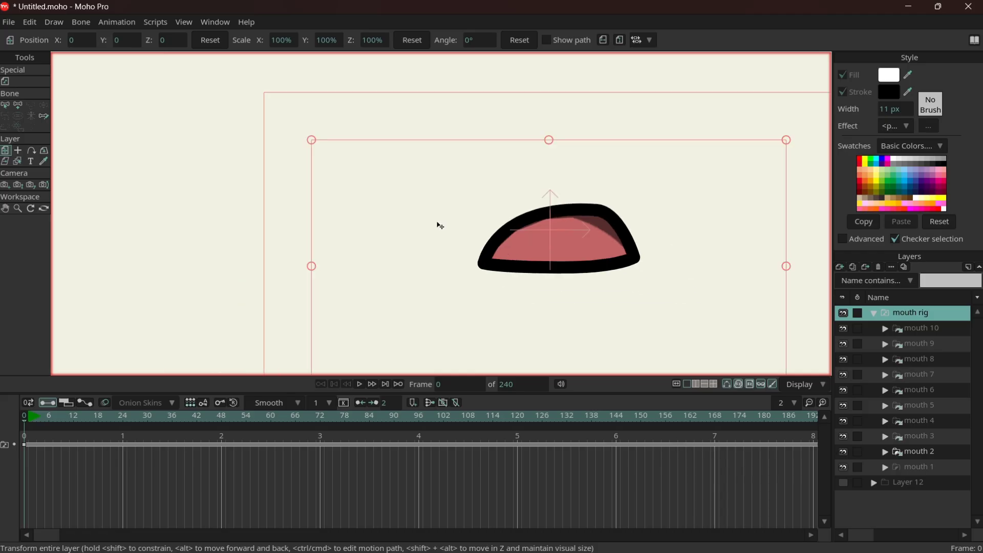
scroll(440, 225, down, 9)
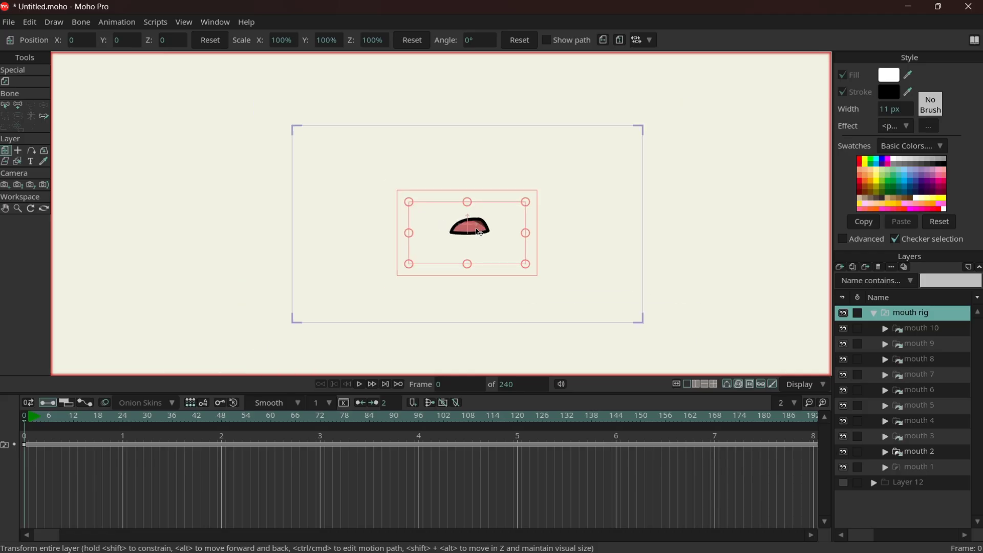
drag(525, 209, 619, 217)
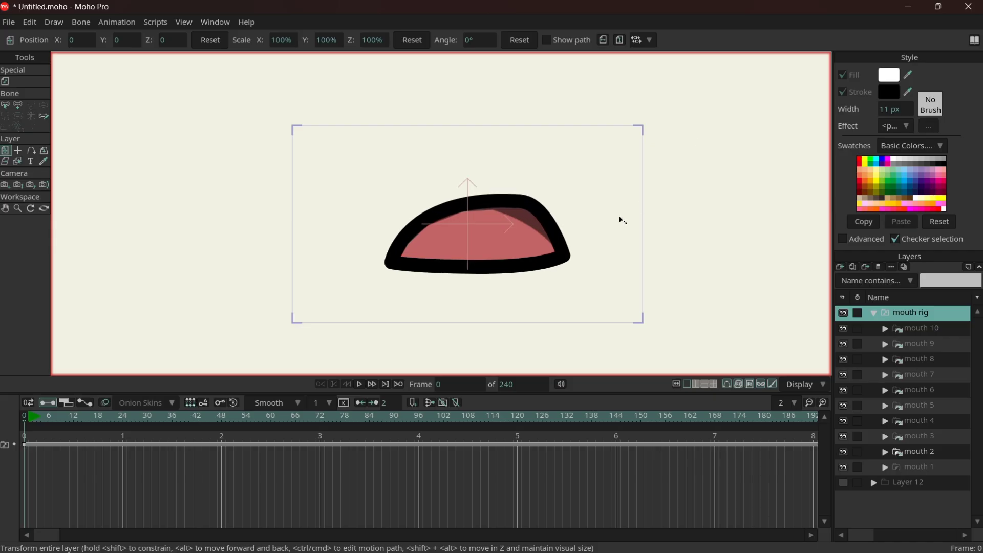
drag(546, 256, 539, 246)
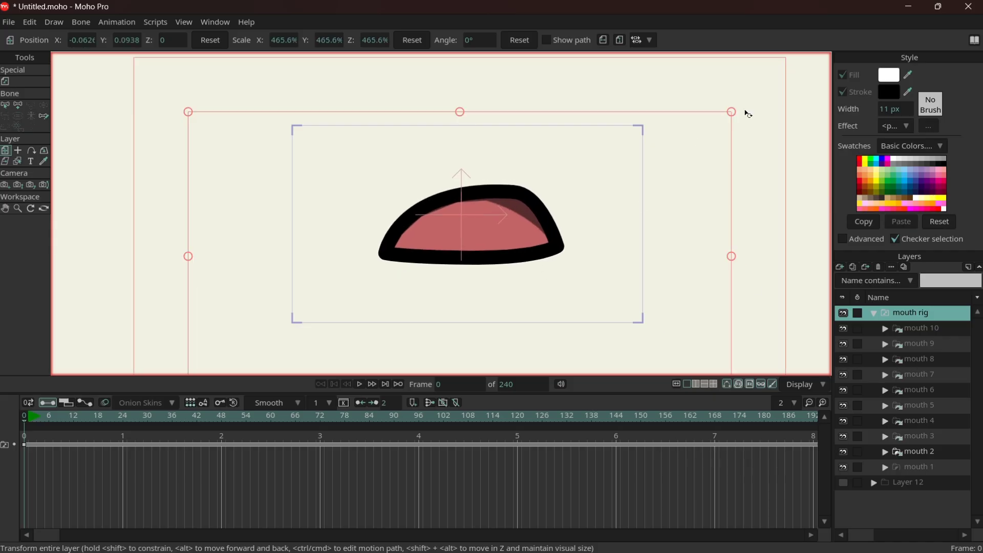
drag(730, 121, 652, 166)
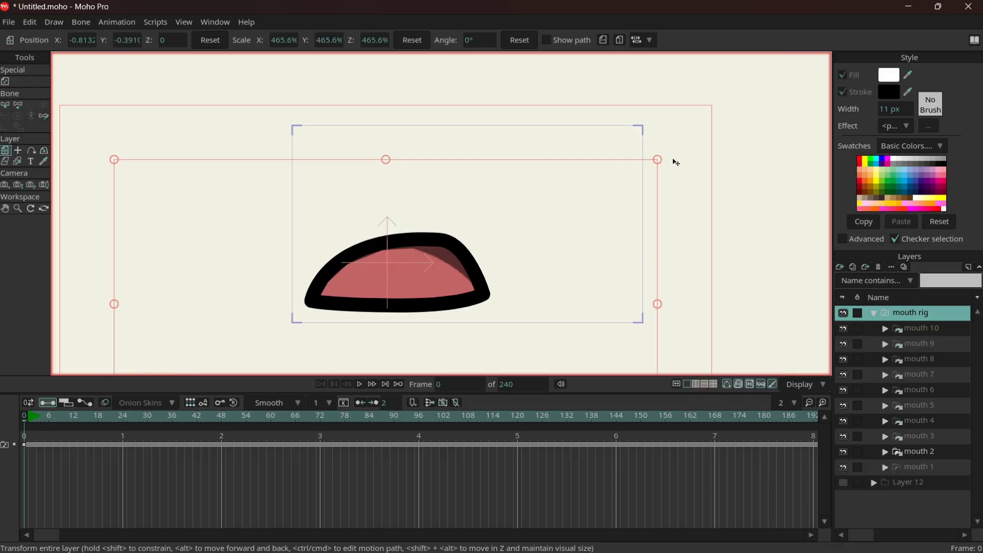
Show the Switch Selection window for the mouth rig layer
click(192, 22)
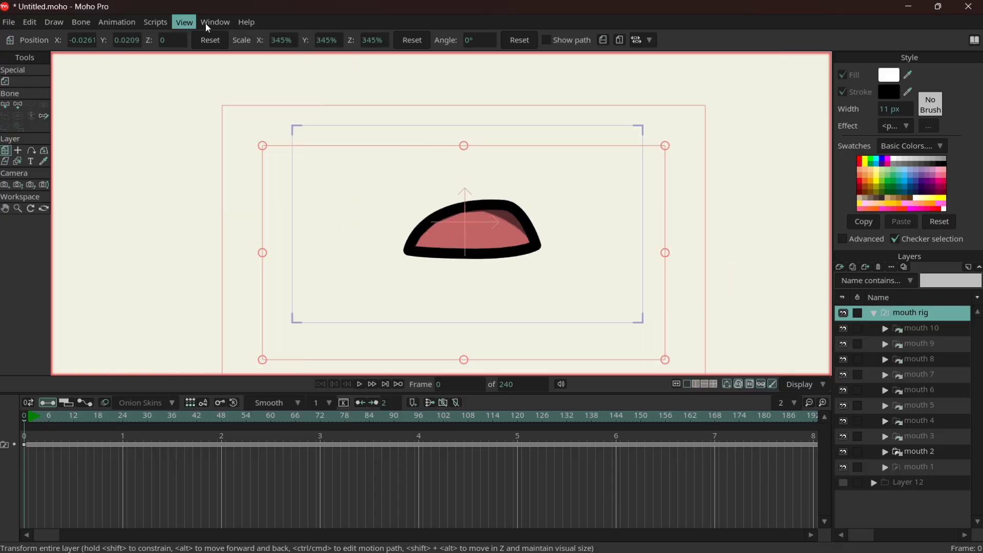
click(214, 21)
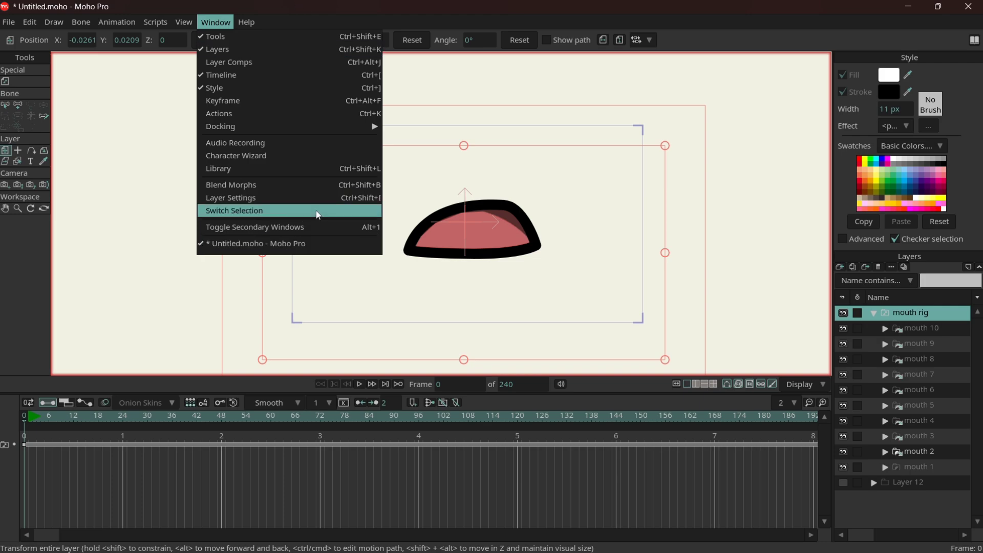
click(340, 205)
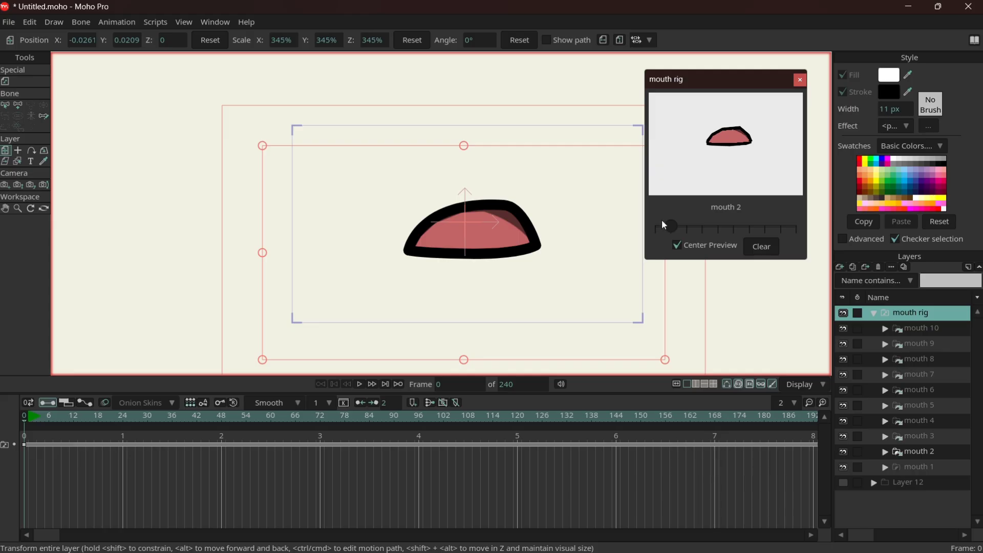
Step the mouth rig's switch through mouths 3 to 10 to examine each shape
mouse_move(671, 226)
mouse_down()
mouse_move(656, 225)
mouse_move(672, 217)
mouse_up()
click(688, 227)
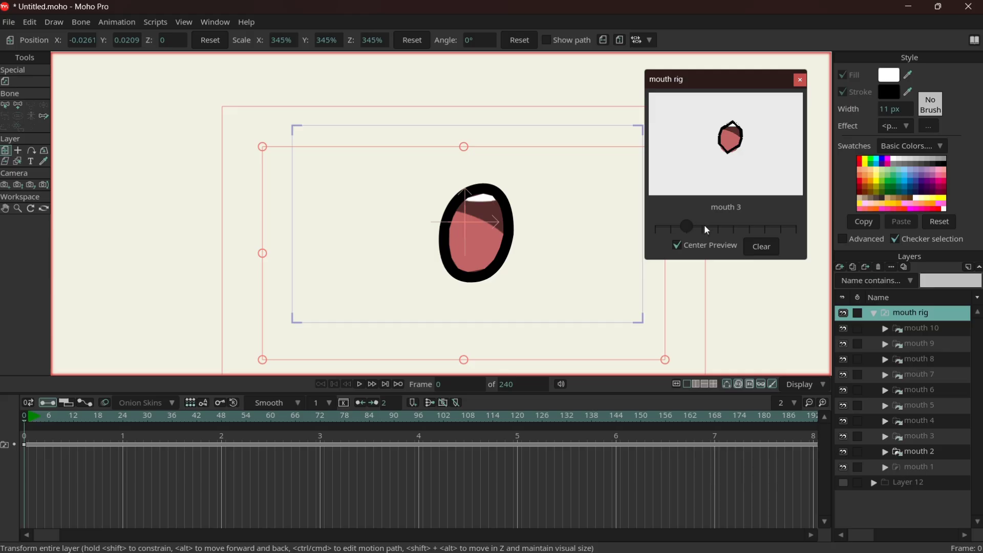
click(706, 229)
click(718, 226)
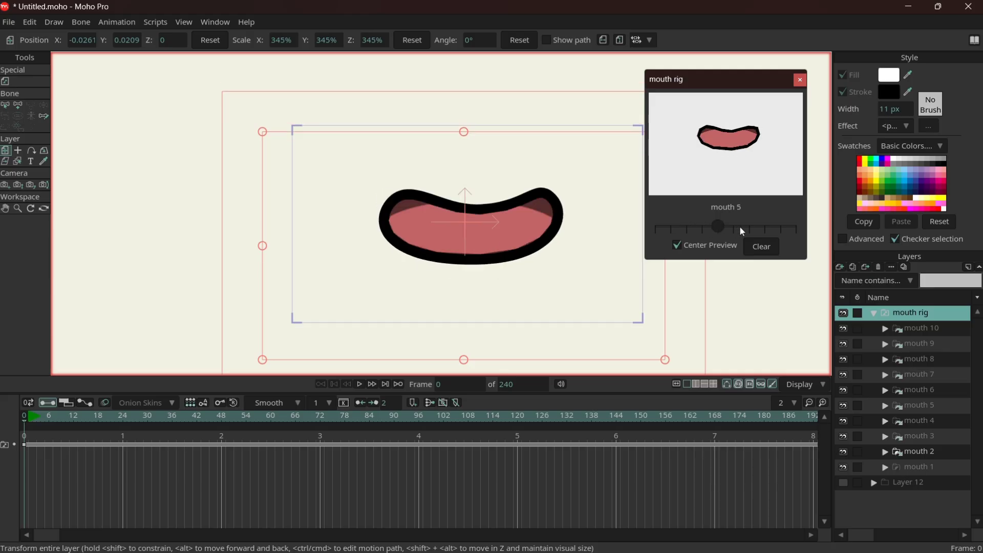
click(739, 226)
click(750, 227)
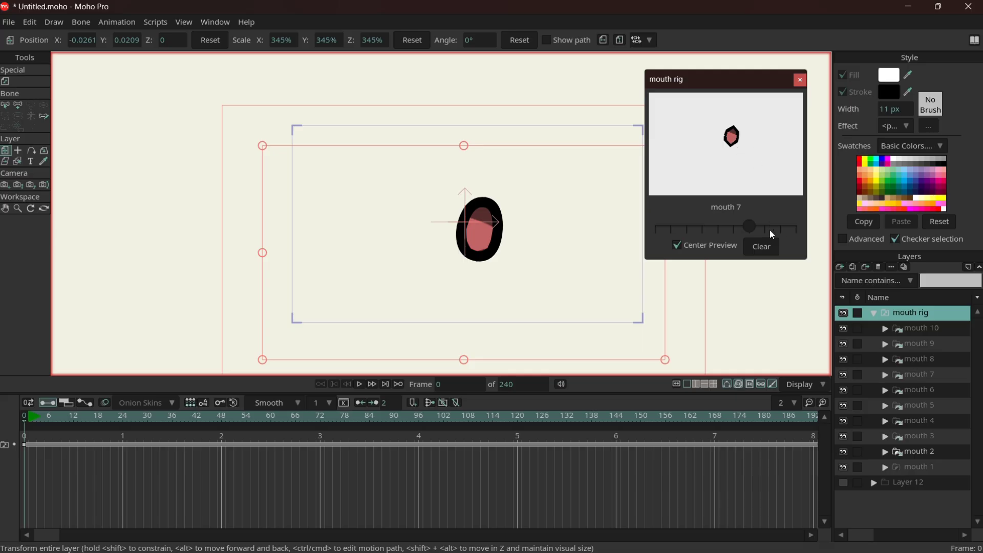
click(765, 226)
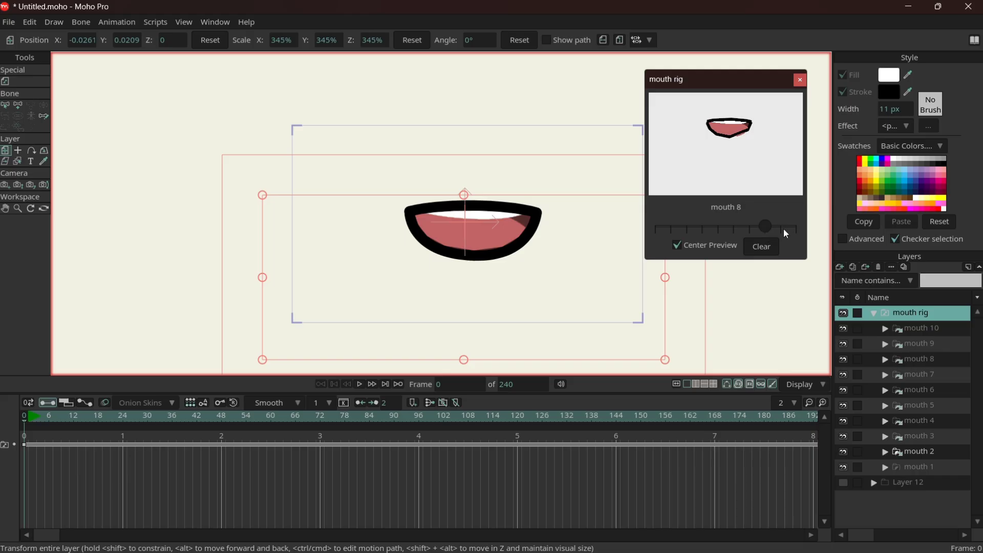
click(781, 227)
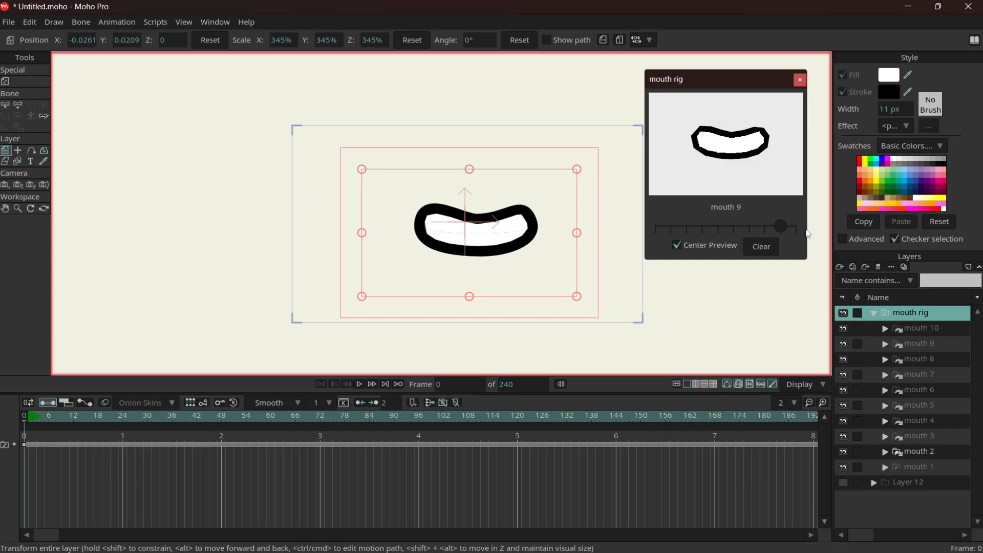
click(799, 225)
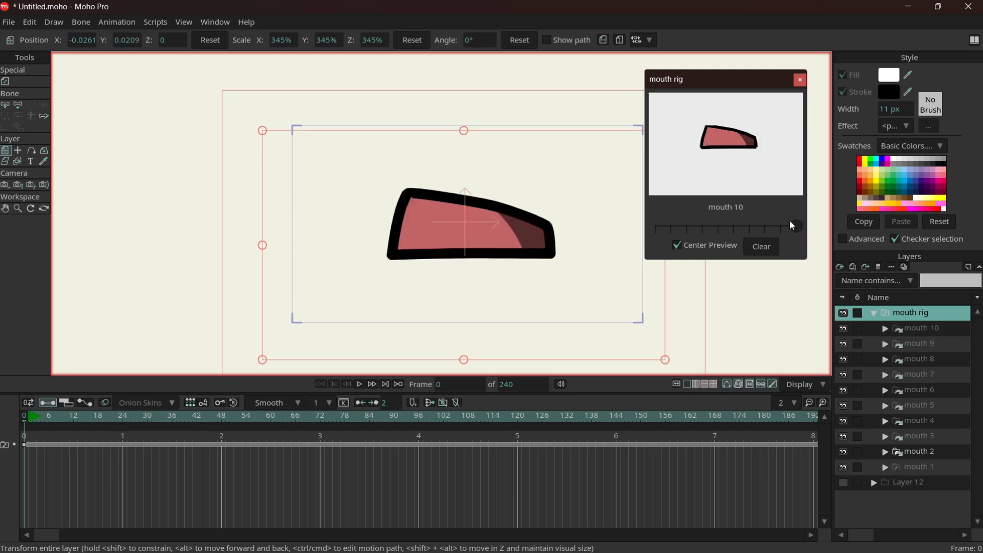
click(780, 225)
Return from frame 24 to frame 0 and set the mouth rig's switch to mouth 2
click(125, 416)
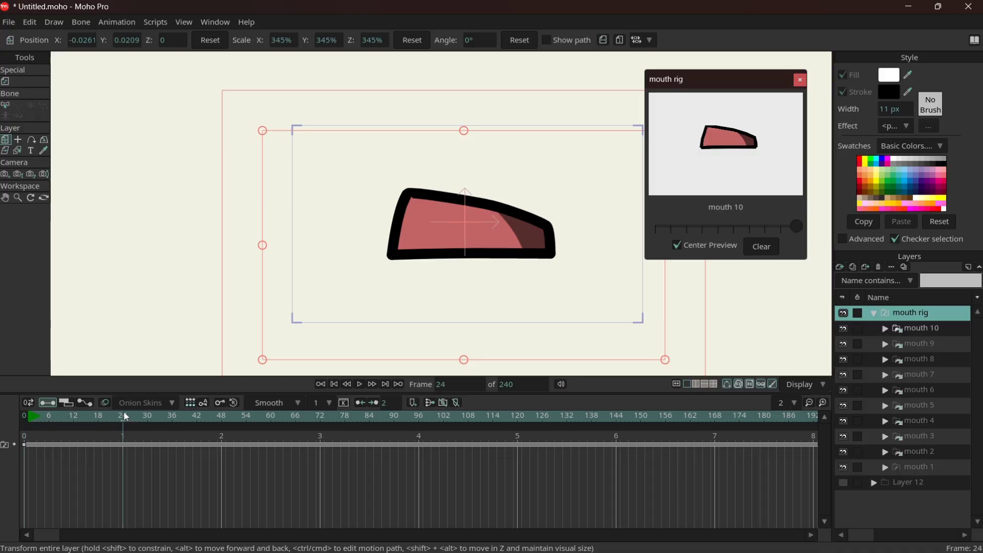
click(24, 416)
click(747, 227)
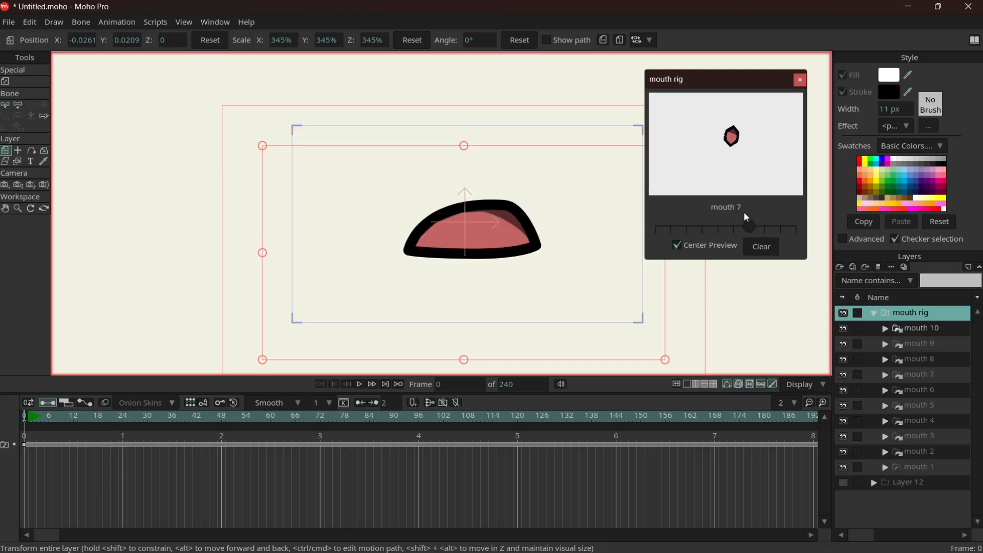
click(765, 226)
click(753, 223)
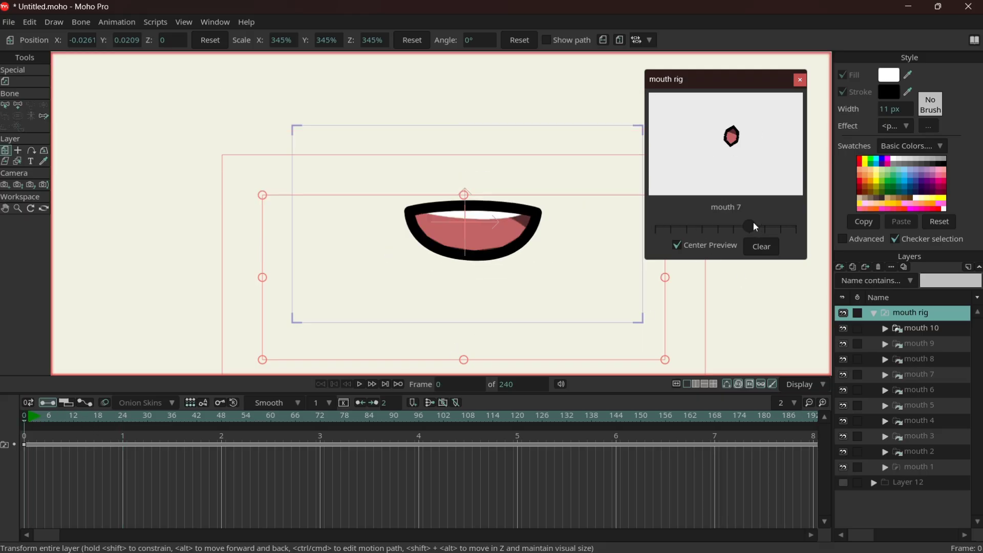
drag(755, 226, 671, 226)
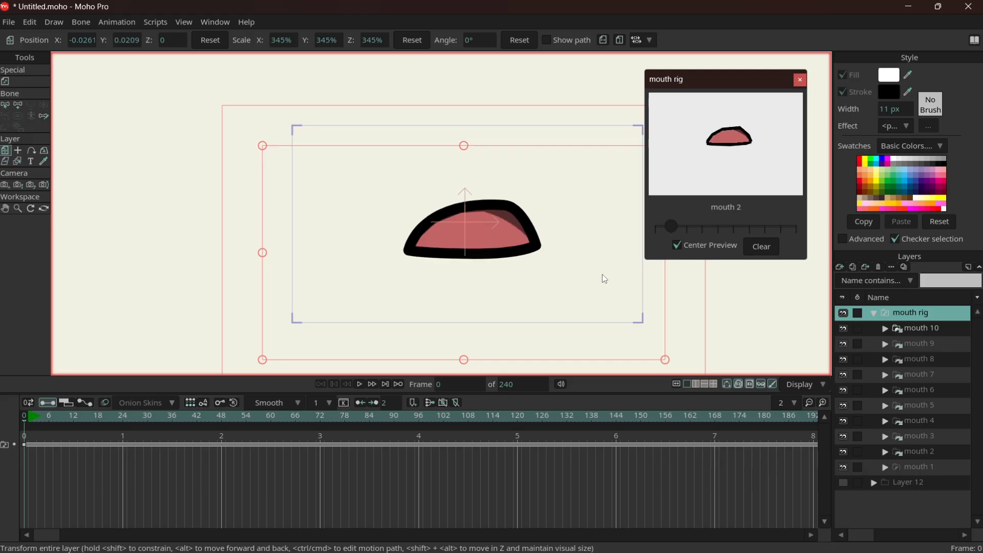
Key the mouth rig's switch to mouth 2 at frame 8, mouth 6 at frame 12 and mouth 7 at frame 18
click(59, 418)
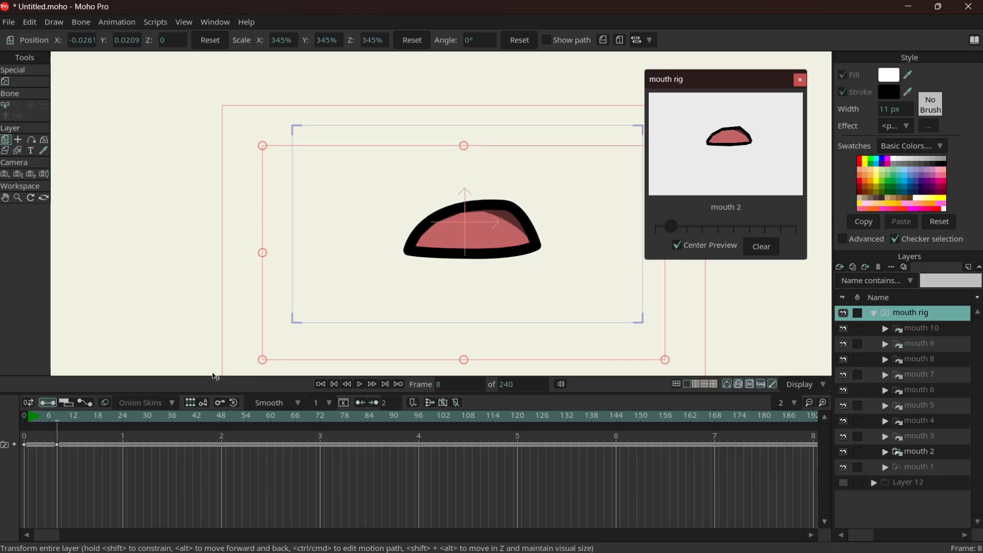
click(74, 419)
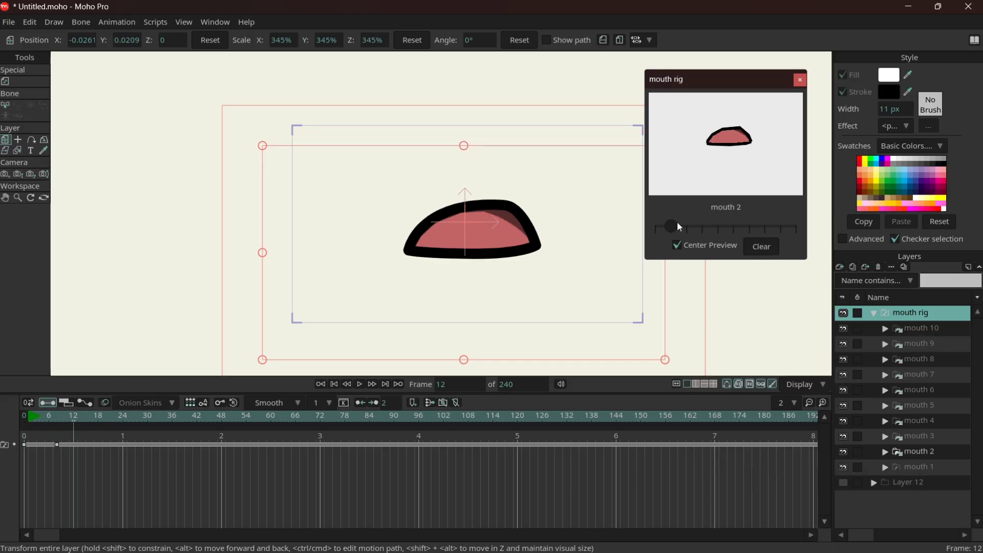
drag(677, 223, 748, 224)
click(98, 417)
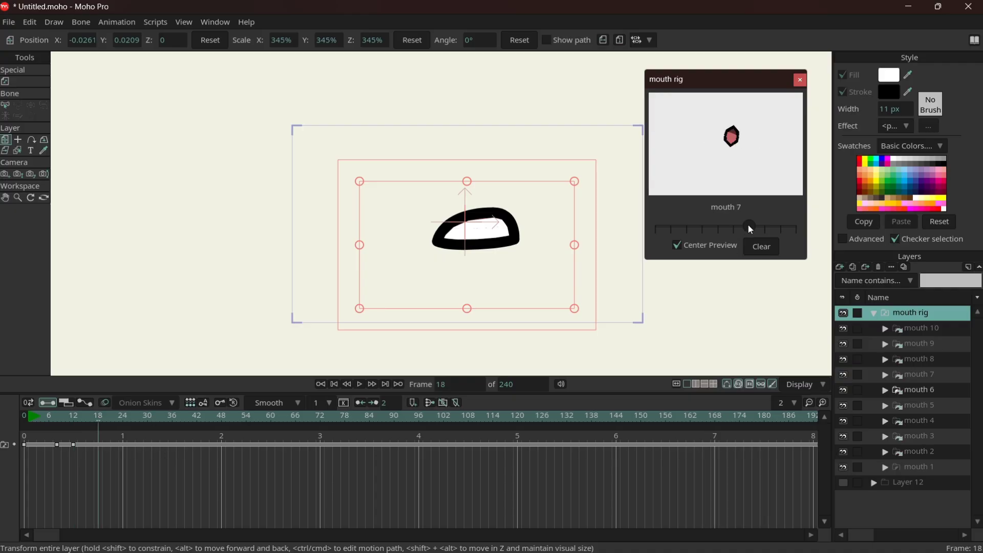
Key the mouth rig's switch to mouth 6 at frame 23, mouth 10 at frame 28 and mouth 9 at frame 34, and close the switch window
click(124, 418)
drag(125, 413, 119, 417)
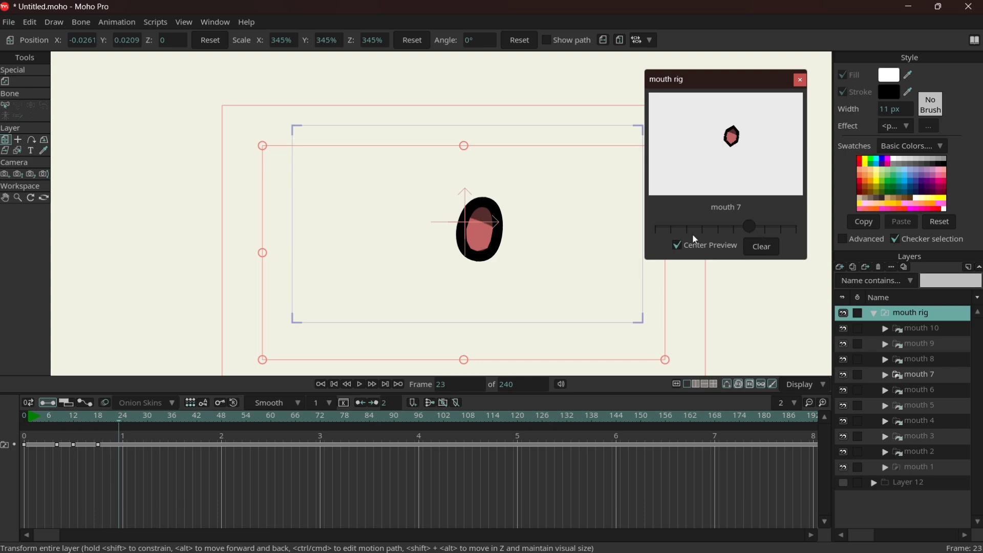
drag(747, 228, 733, 225)
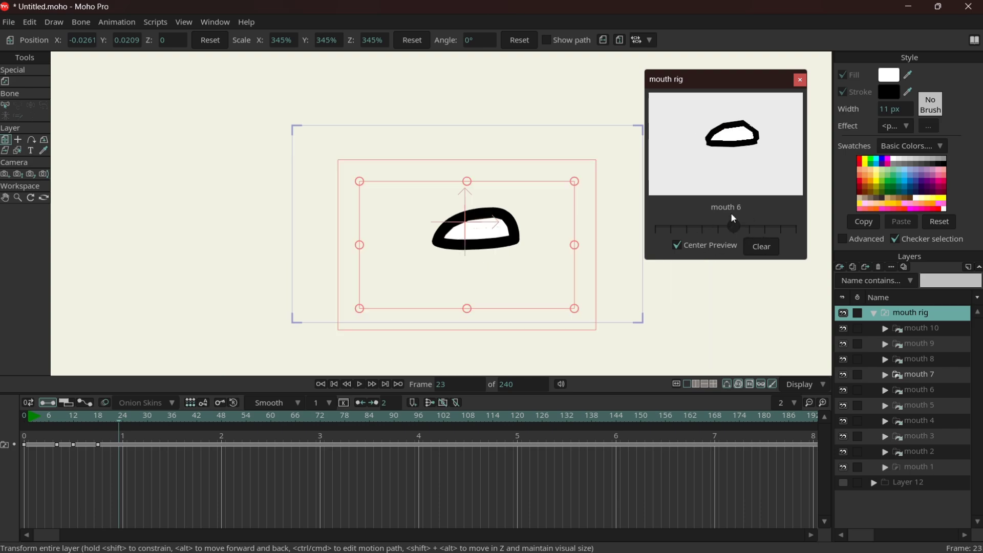
click(140, 416)
click(796, 226)
click(164, 416)
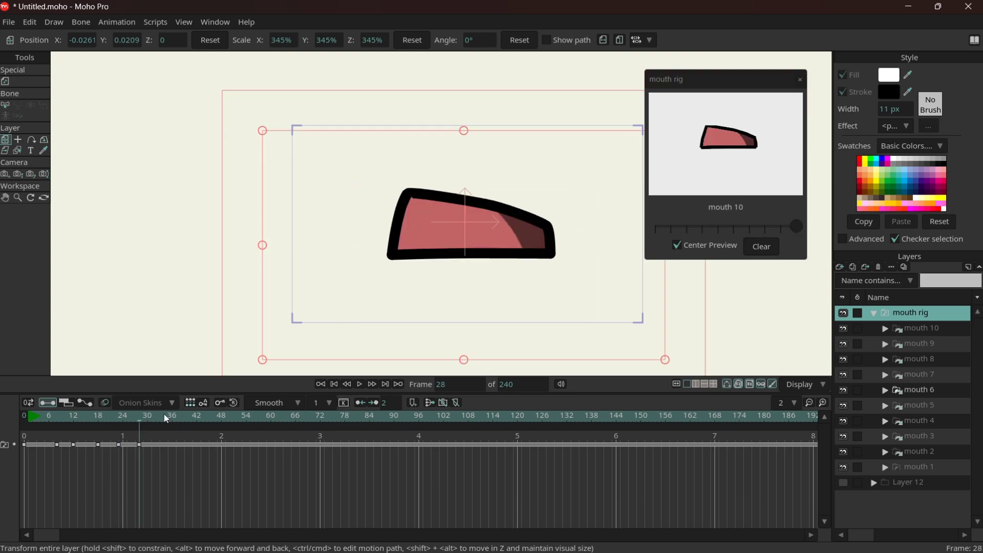
click(783, 229)
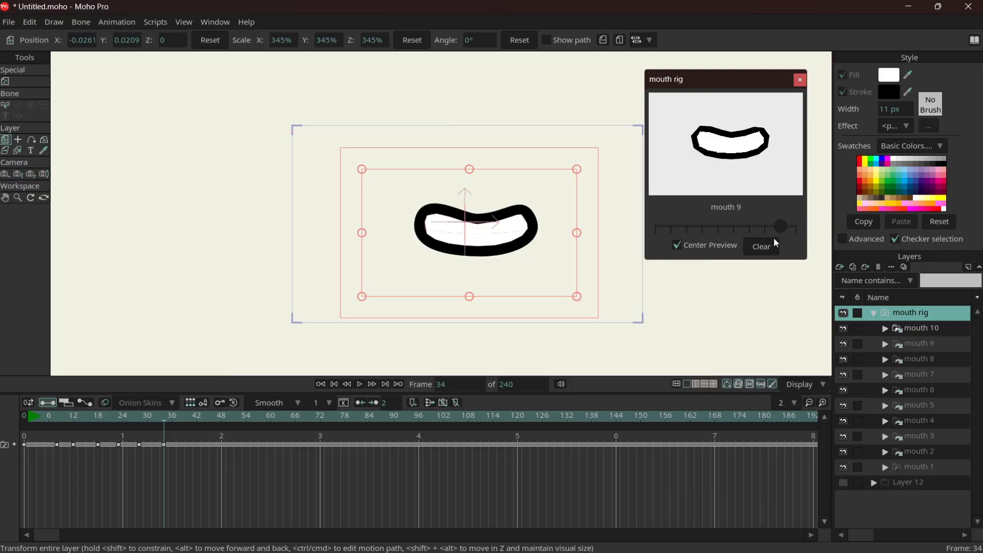
click(800, 80)
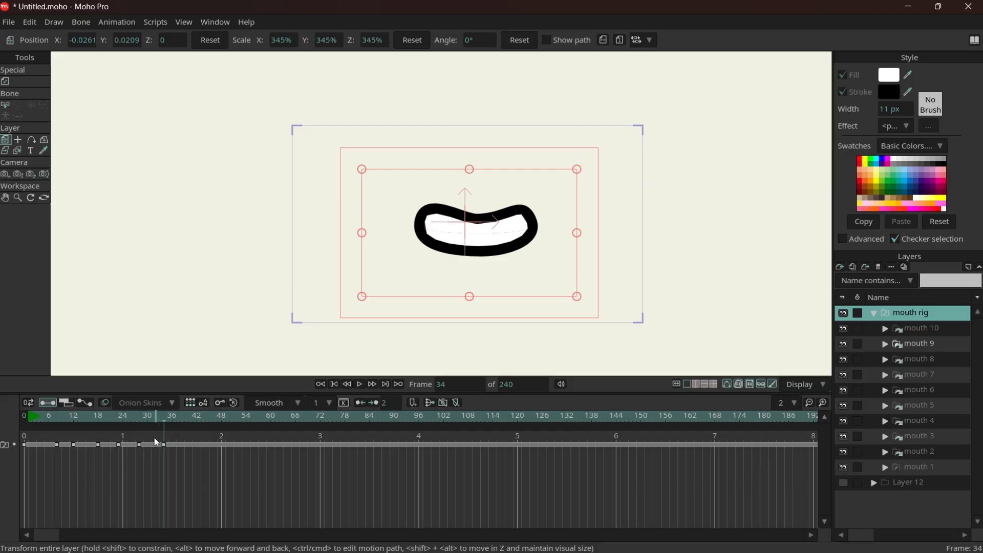
Move the mouth 9 switch key to frame 42 and play the mouth animation from frame 0
click(166, 445)
drag(169, 452, 201, 448)
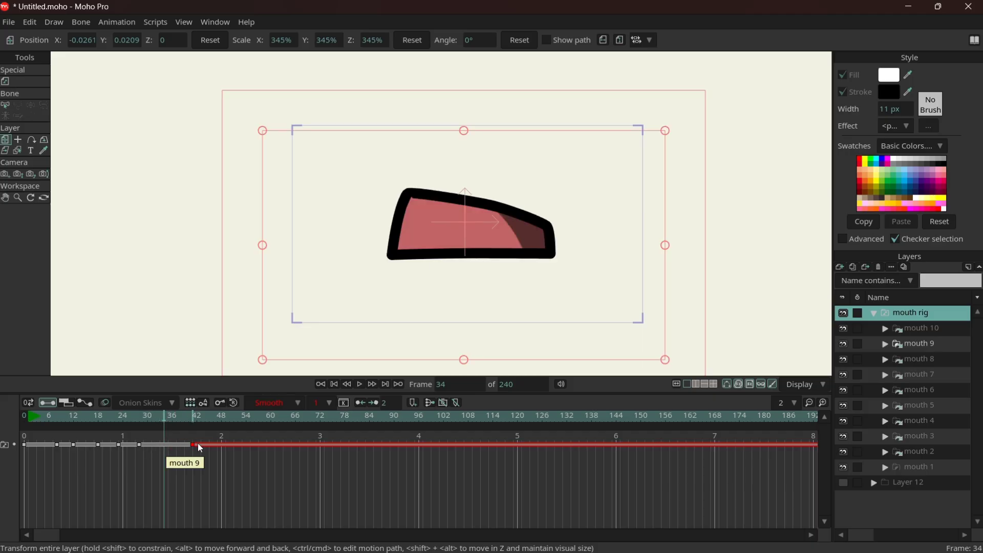
click(35, 415)
drag(35, 416, 17, 416)
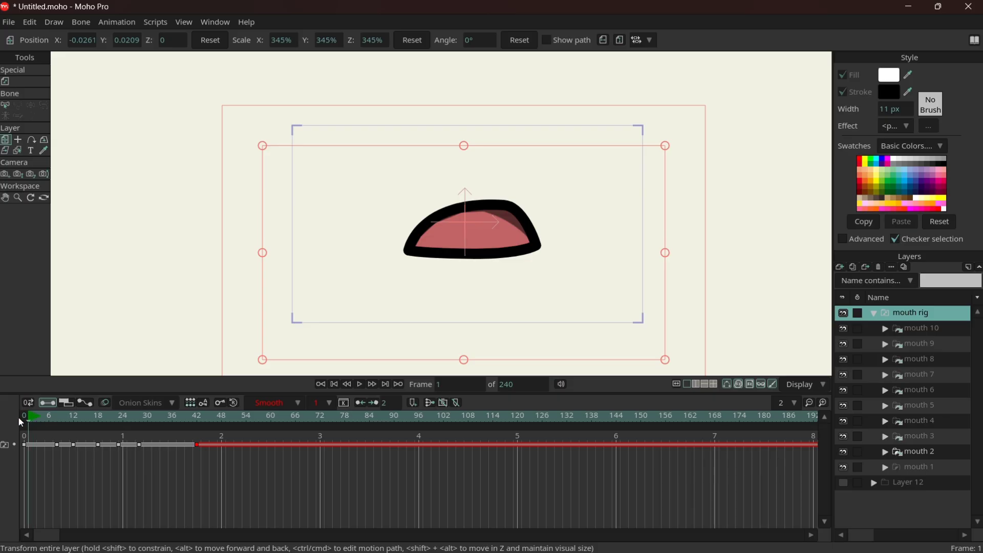
key(space)
key(Left)
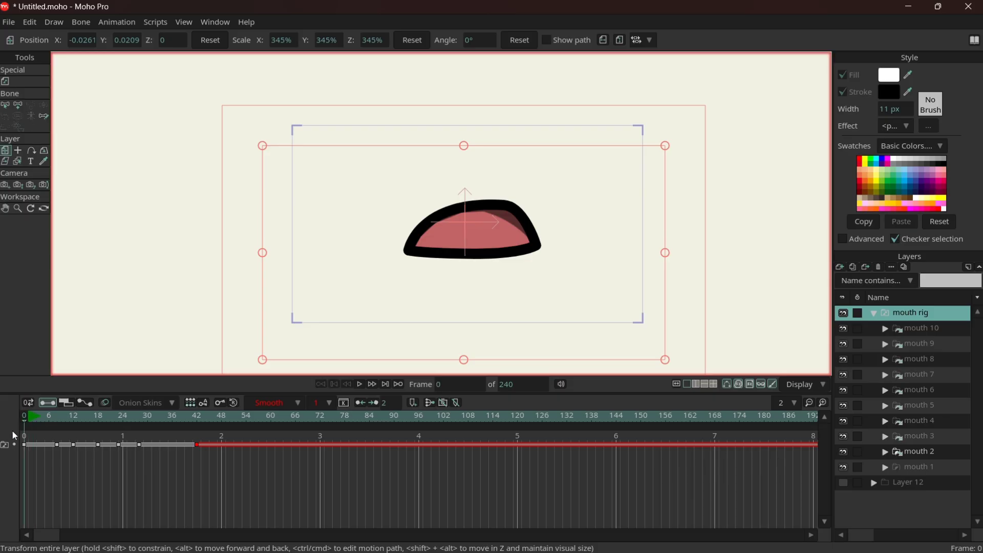
key(space)
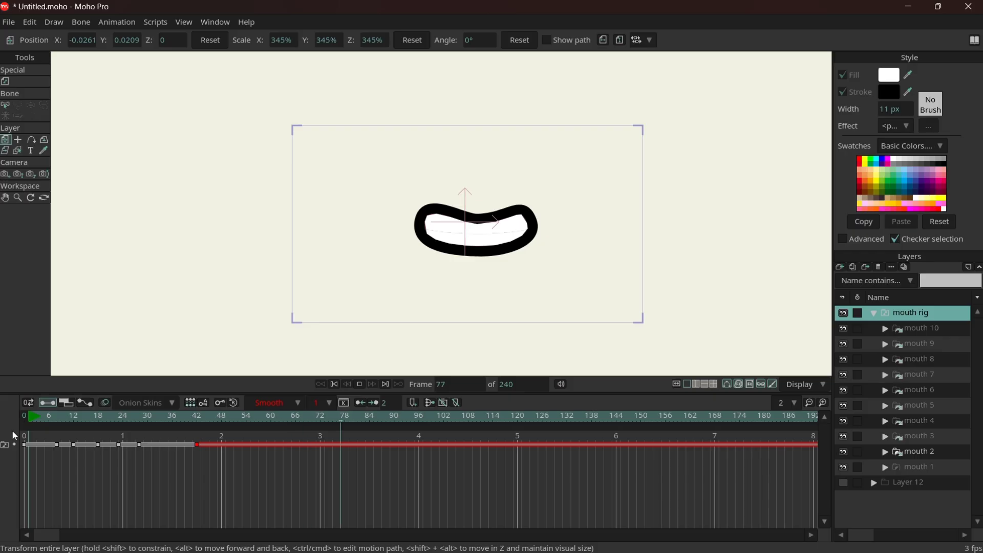
key(space)
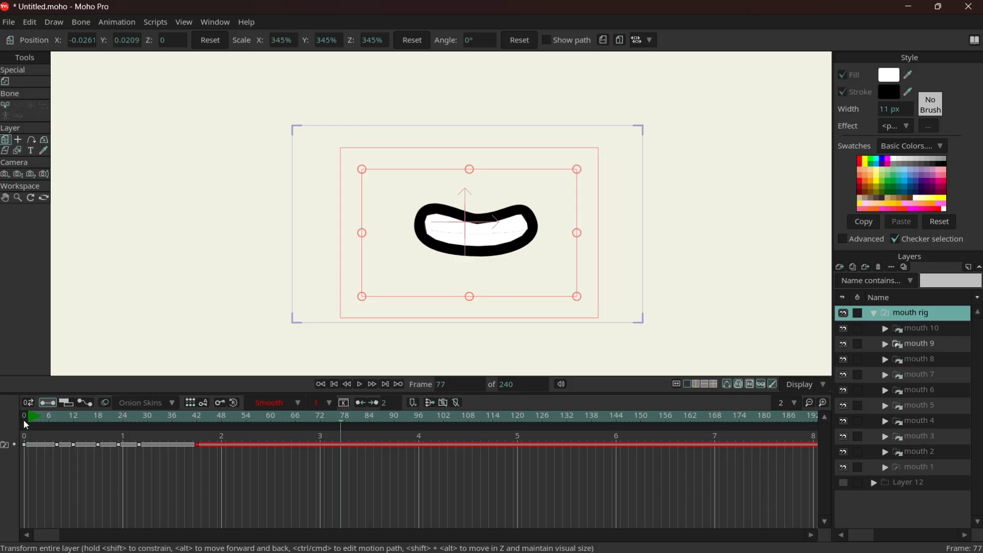
Replay the mouth animation several times from its opening frames to examine the timing of the switch keys
click(24, 417)
key(space)
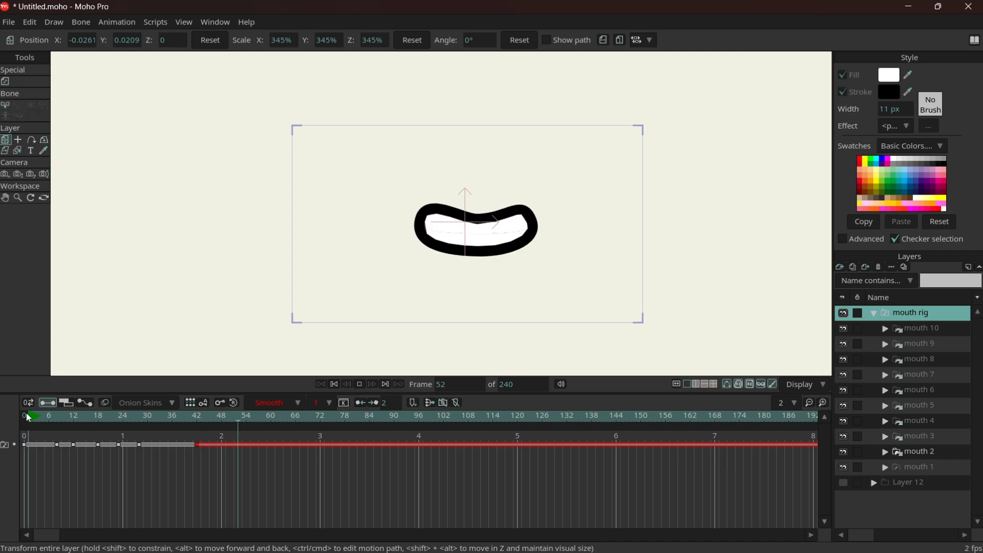
drag(28, 417, 36, 419)
key(space)
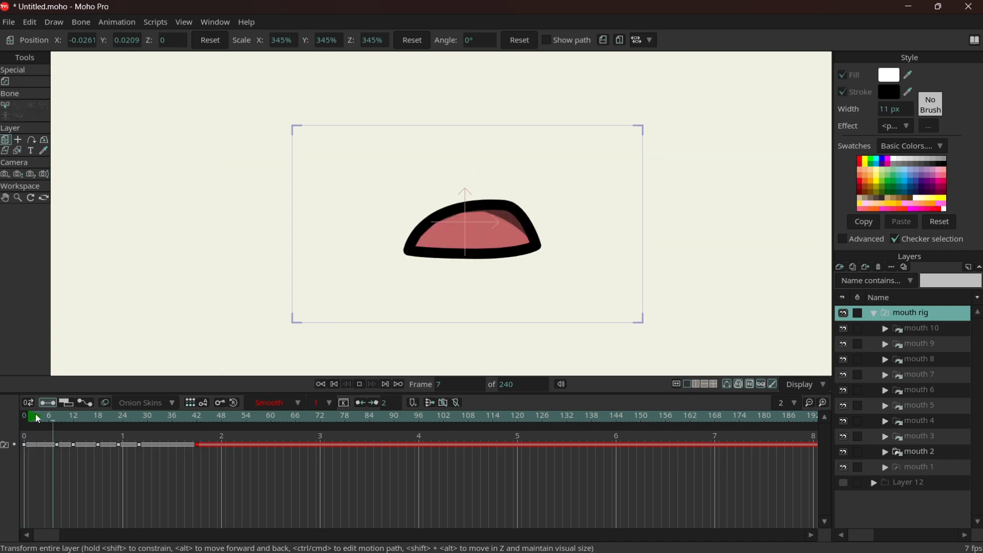
key(space)
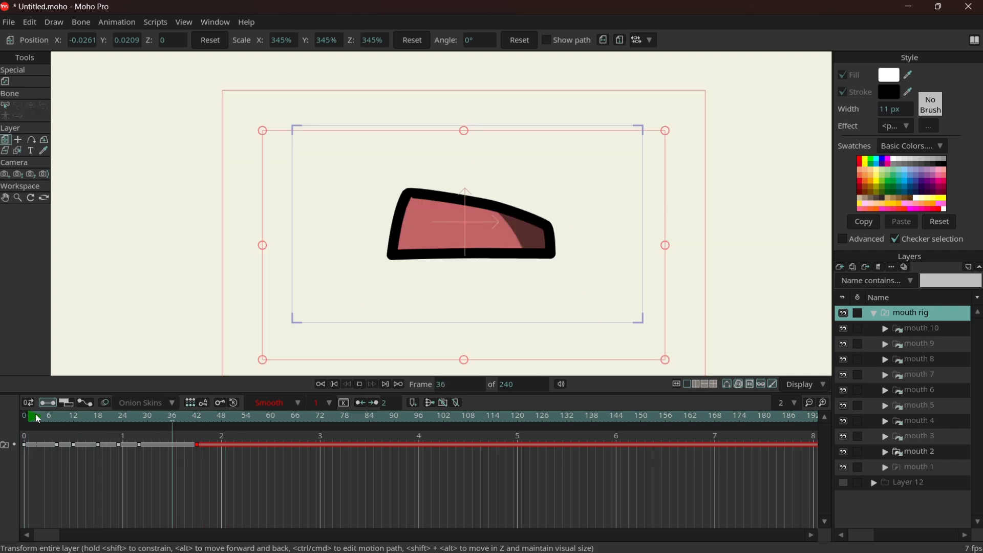
click(219, 21)
click(220, 23)
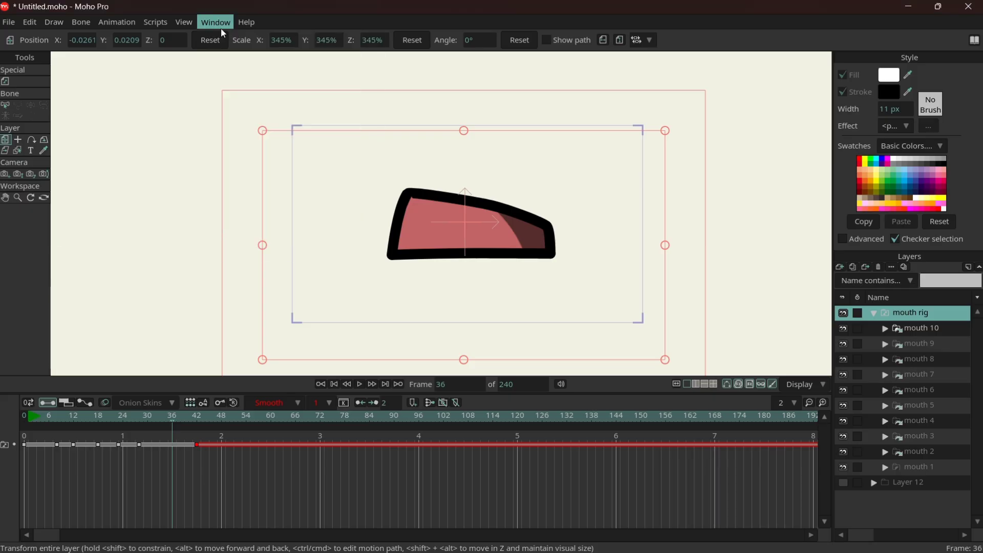
click(28, 403)
key(ctrl+shift+Left)
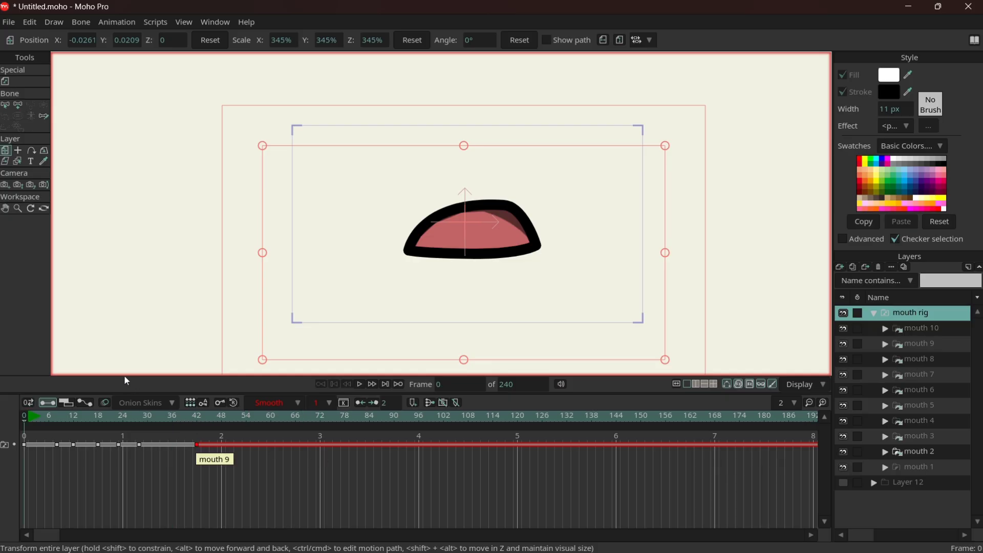
key(space)
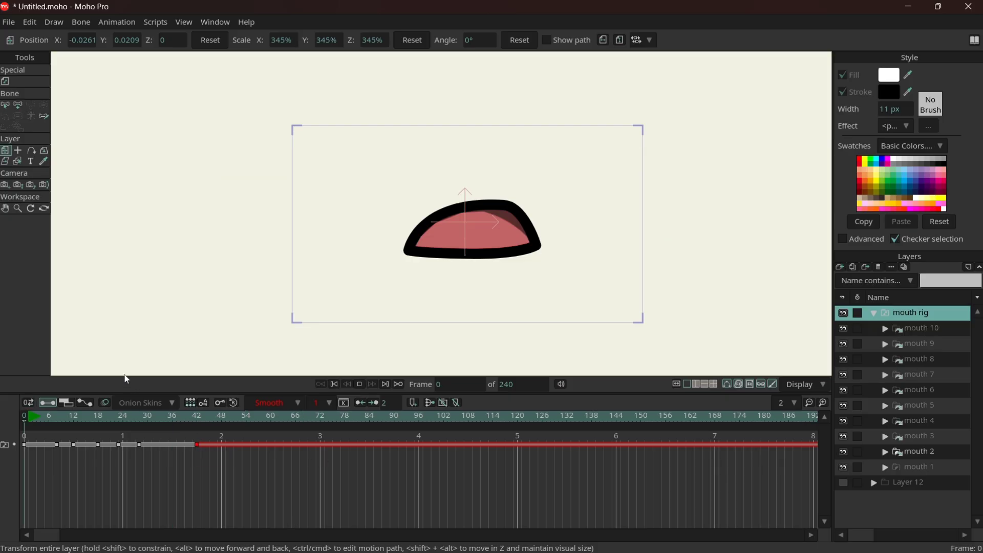
key(space)
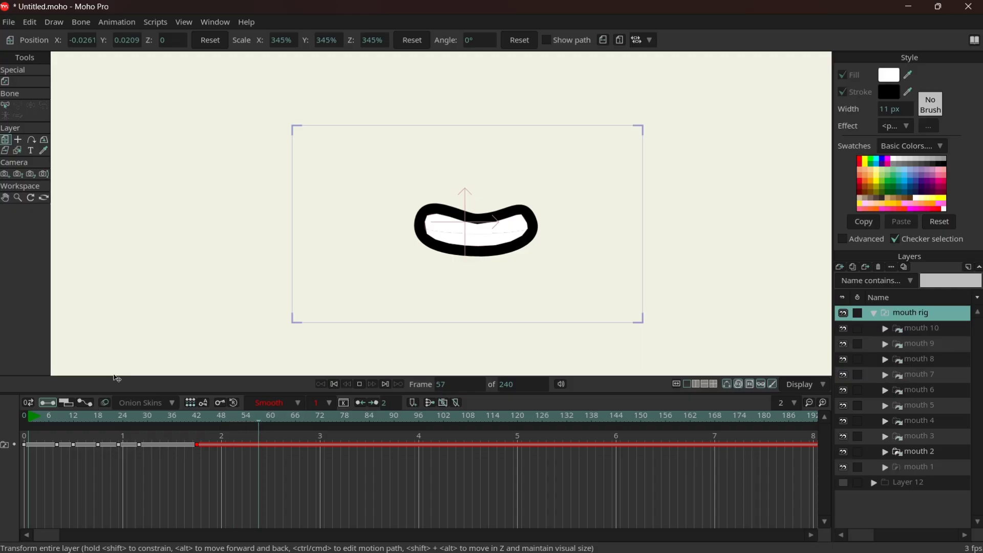
click(44, 417)
key(space)
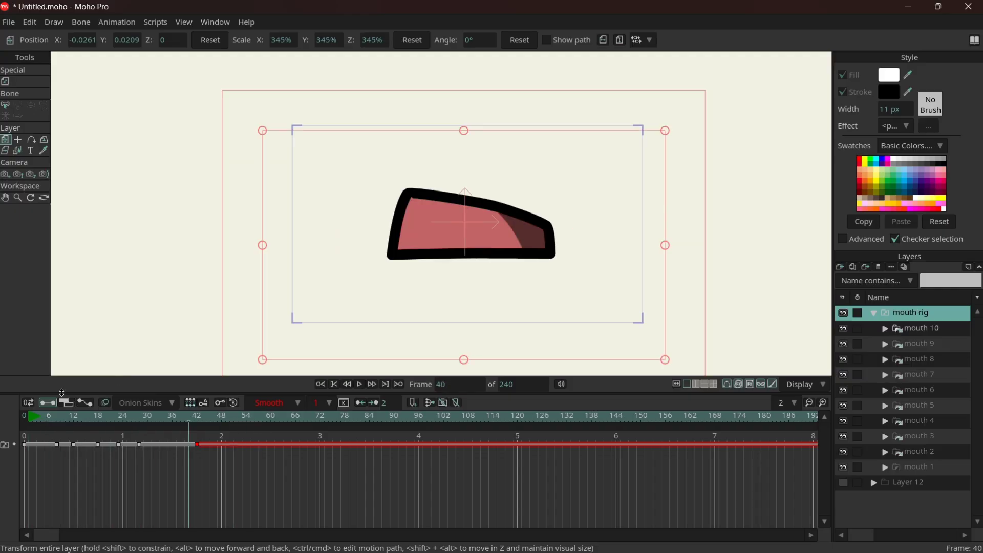
key(space)
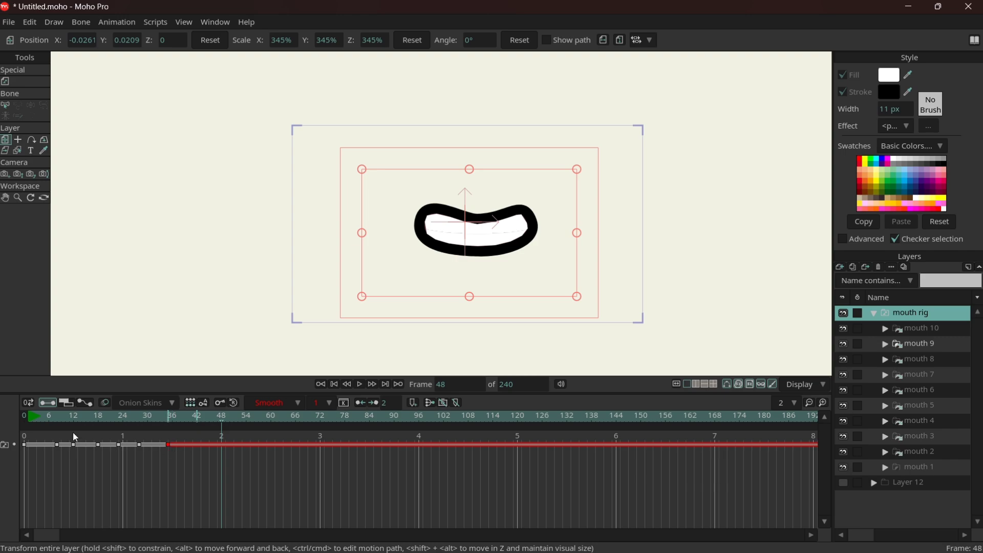
click(47, 414)
key(space)
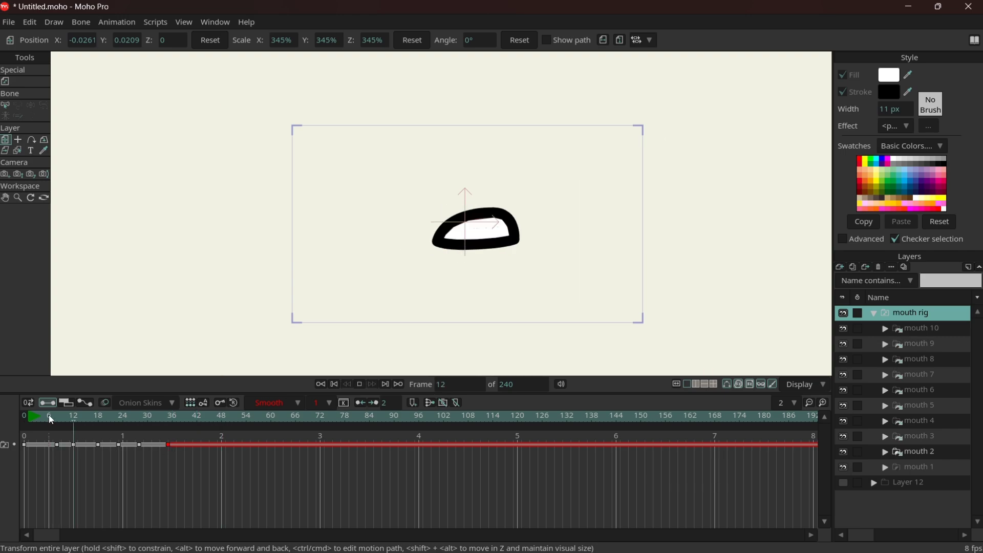
key(space)
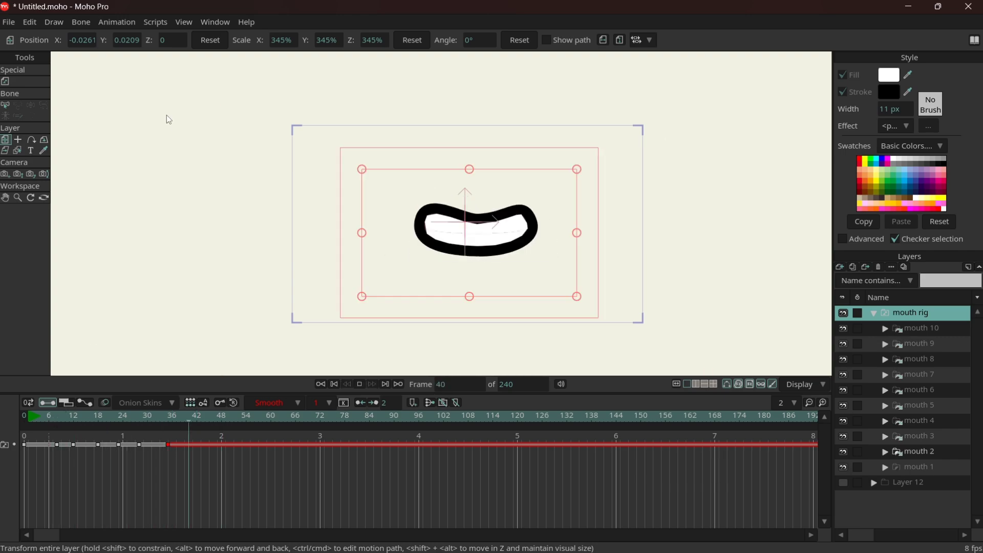
Show the Switch Selection window for the mouth rig again, shift it slightly and dismiss it
click(210, 20)
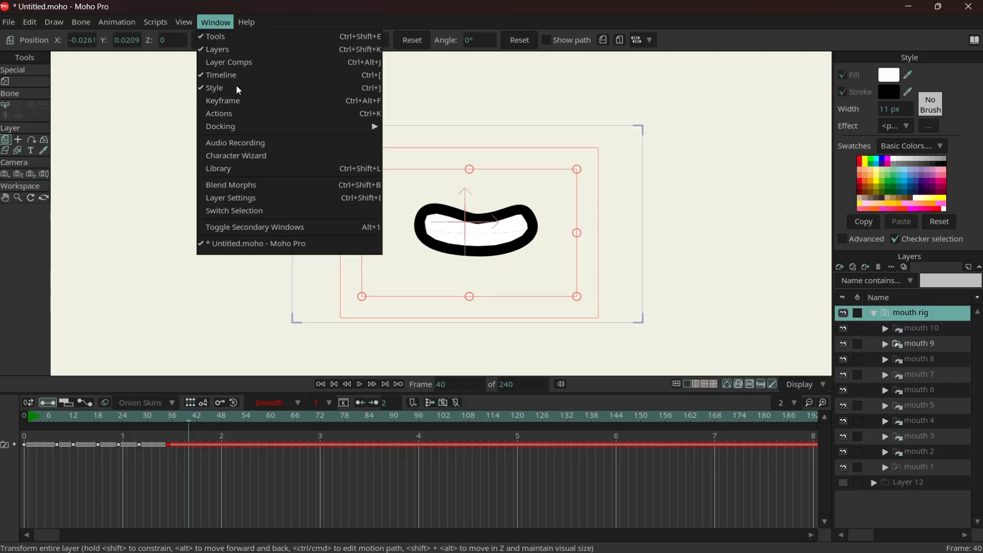
click(265, 211)
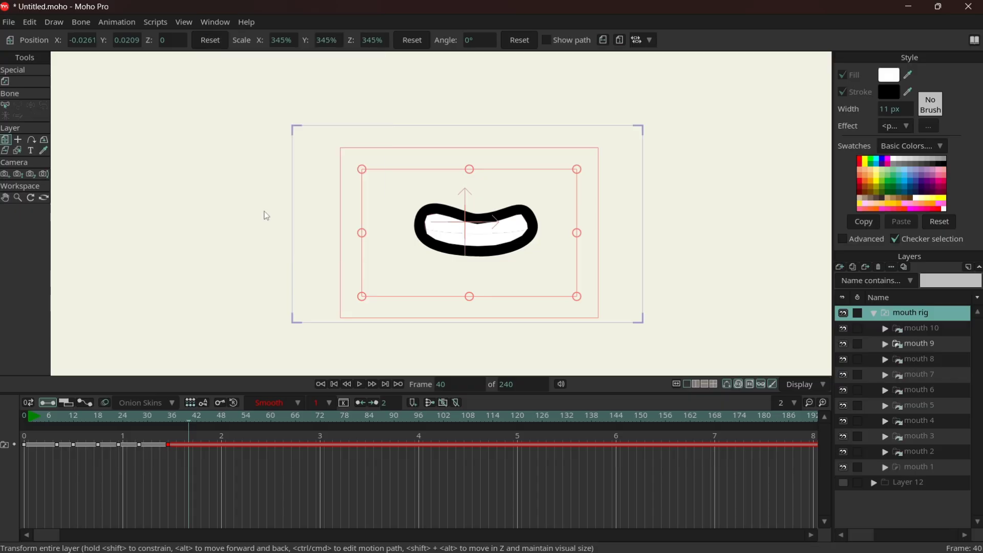
drag(766, 81, 733, 74)
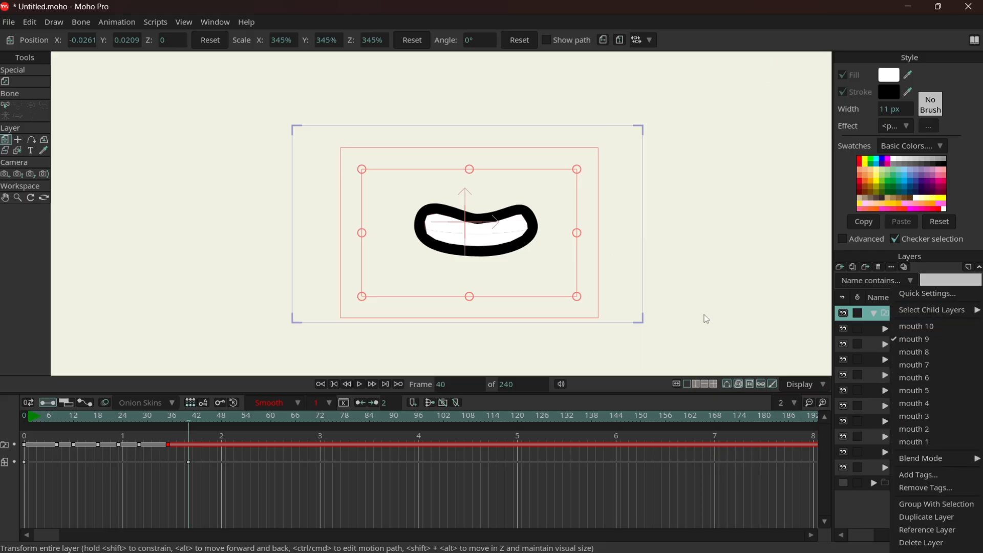
click(704, 314)
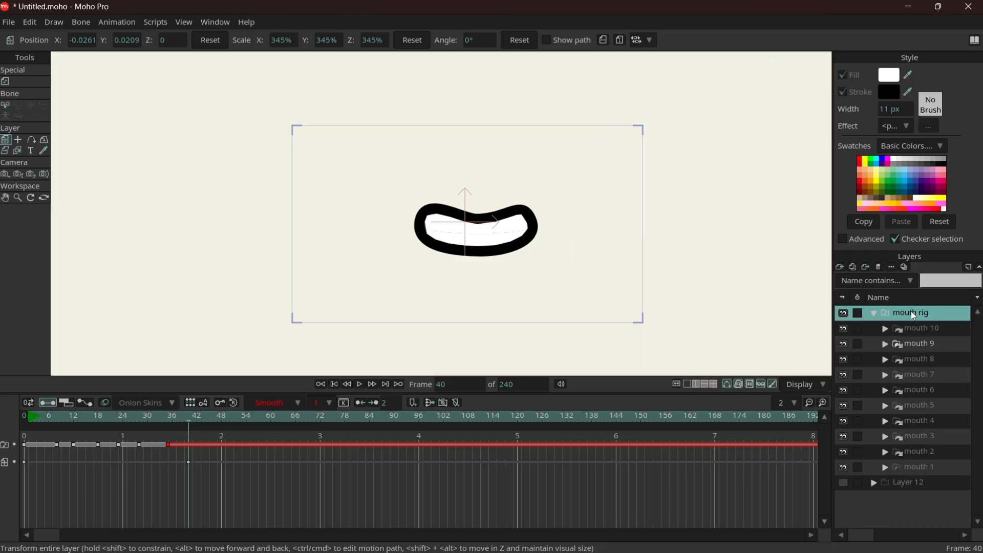
Enable Interpolate sub-layers in the mouth rig layer's switch settings, keeping the audio sync source at None
click(910, 311)
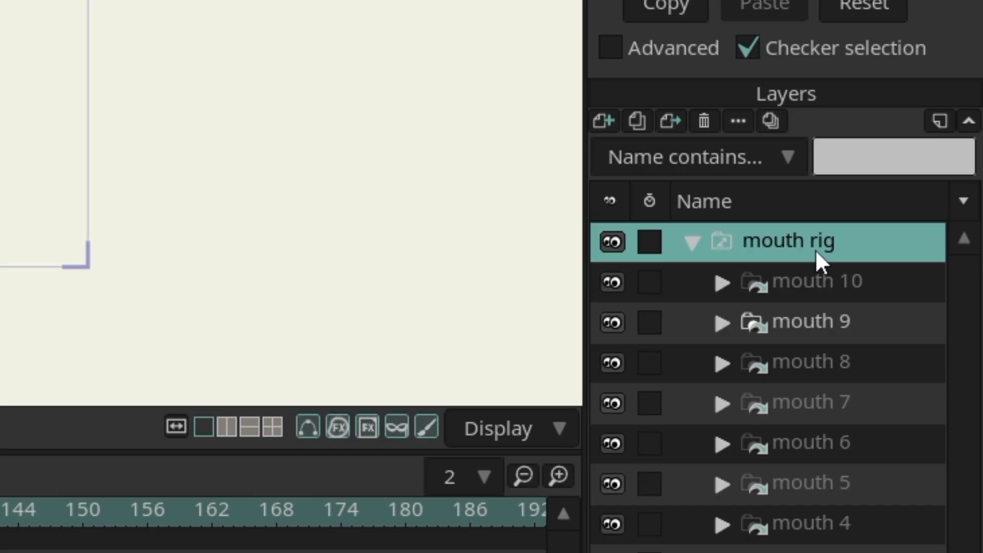
double_click(815, 250)
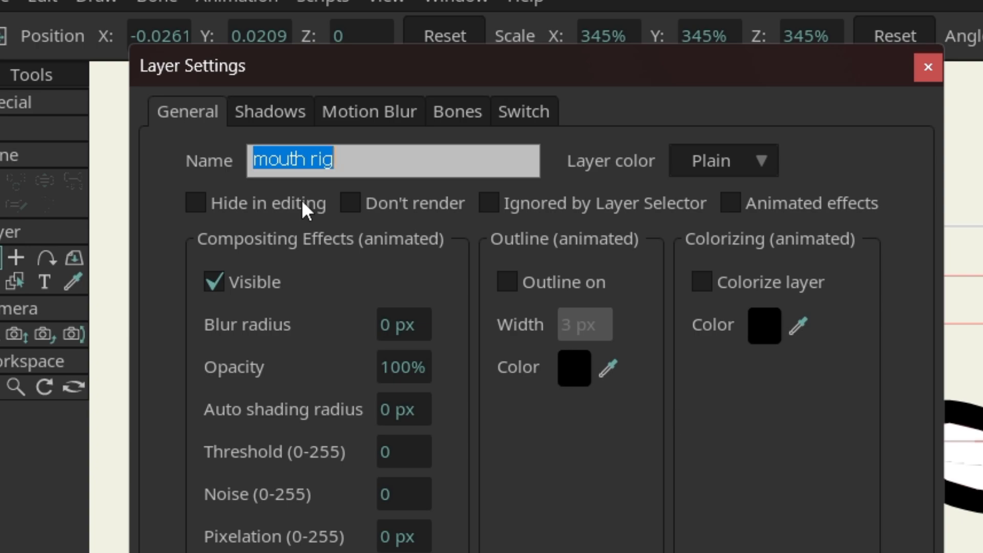
click(532, 118)
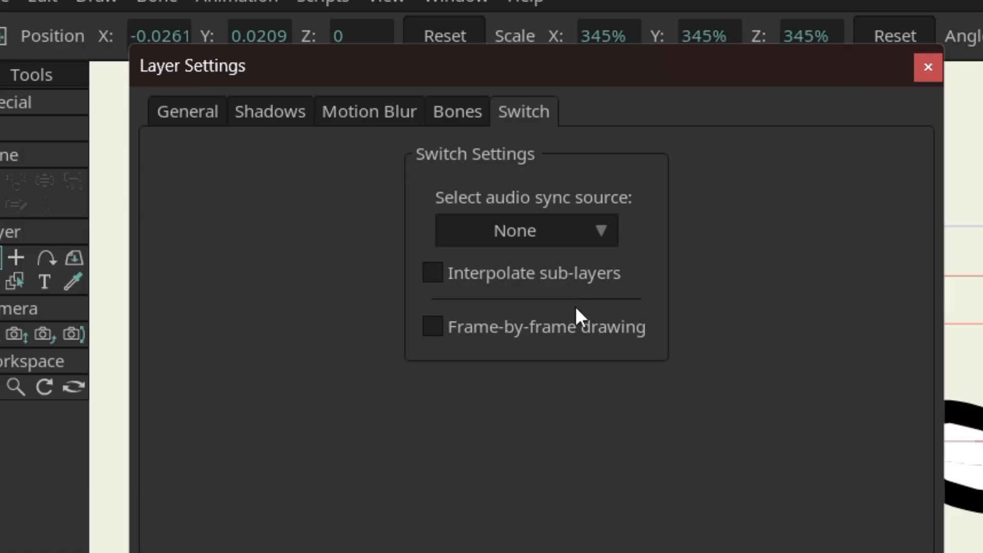
click(590, 223)
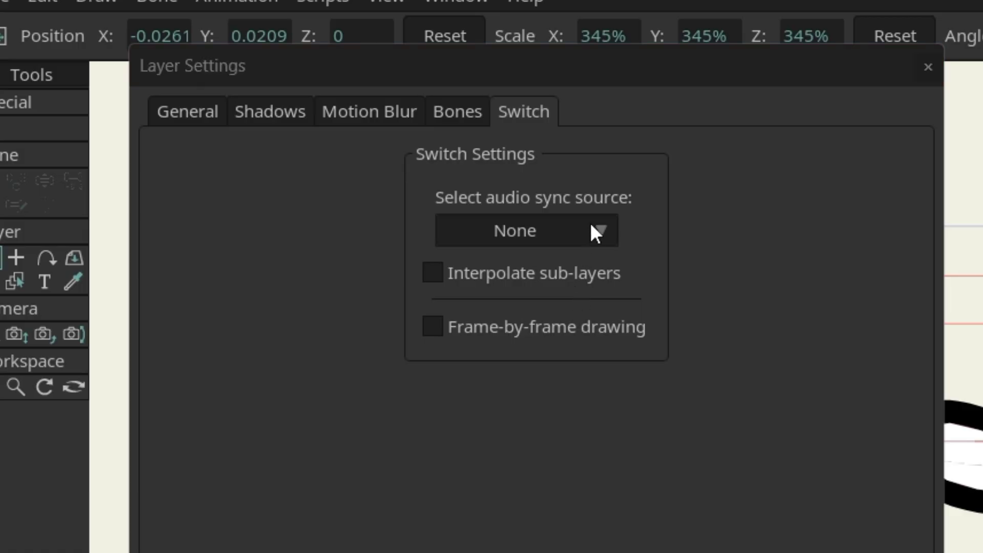
click(592, 229)
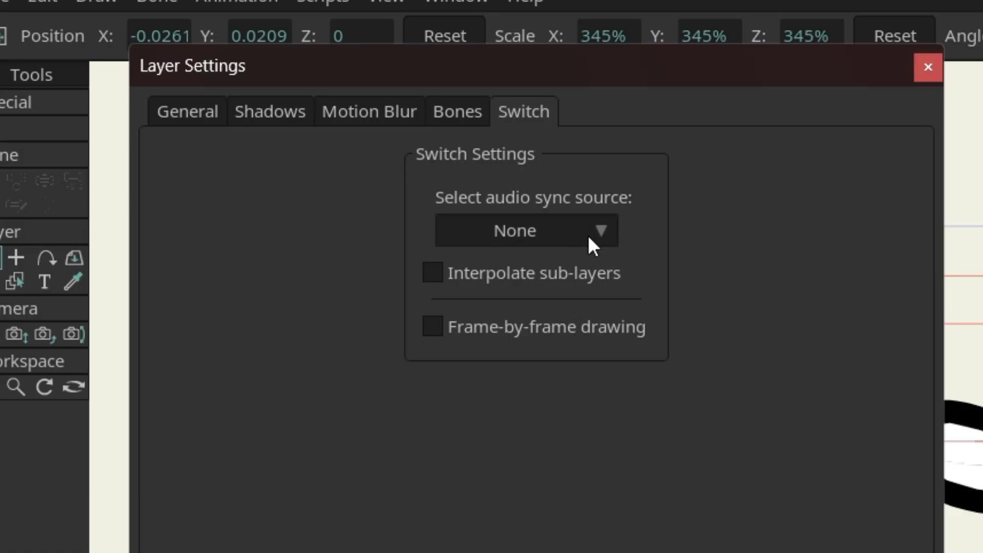
click(575, 278)
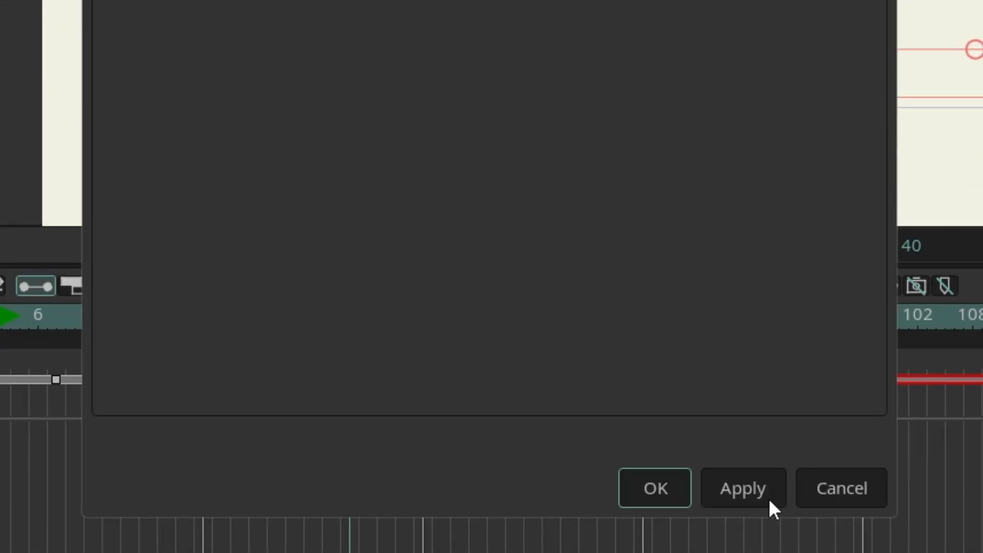
click(669, 491)
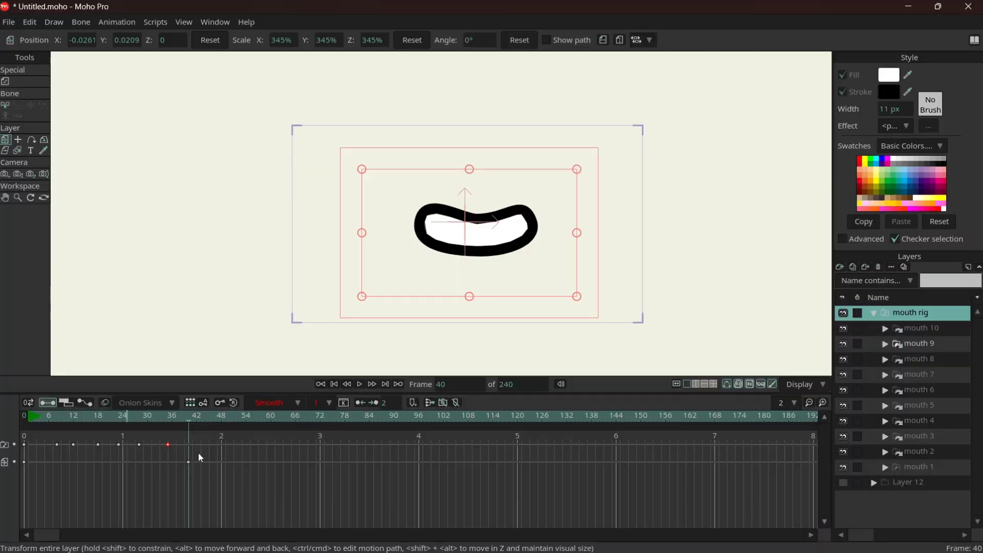
Play the mouth animation repeatedly from its opening frames to examine how the mouth shapes interpolate between switch keys
click(40, 415)
key(space)
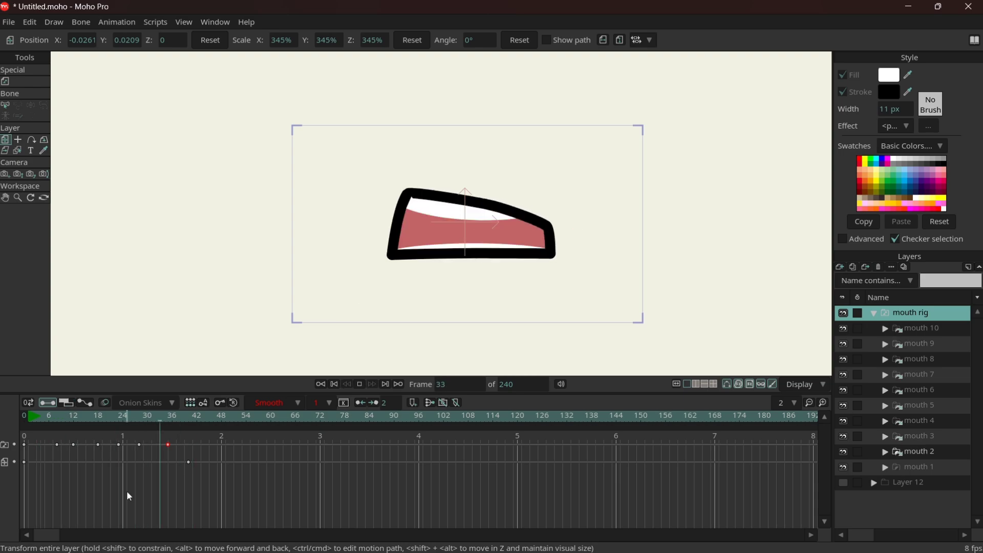
key(space)
key(space)
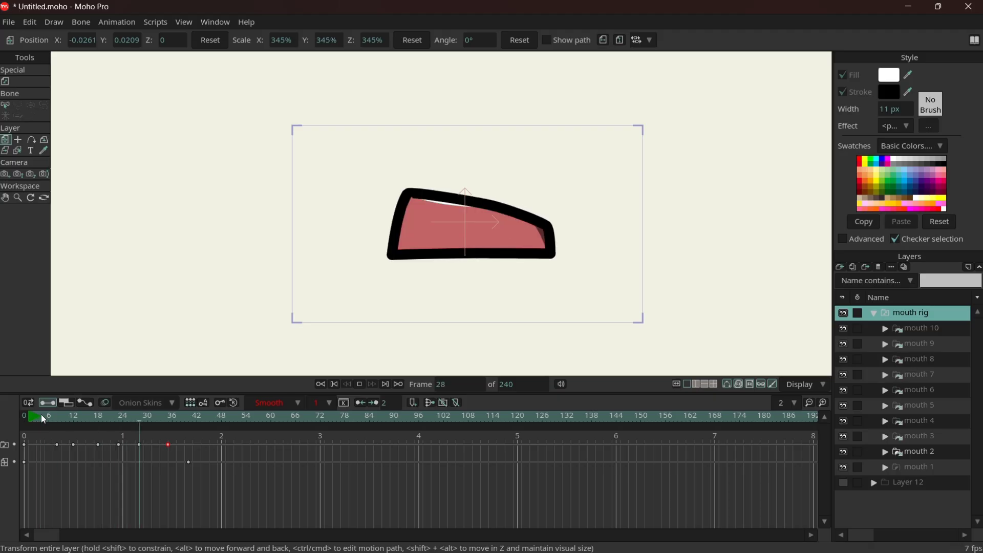
key(space)
Delete the stray key at frame 40 in the channel below the mouth rig's switch keys and play the animation again
drag(222, 498, 188, 434)
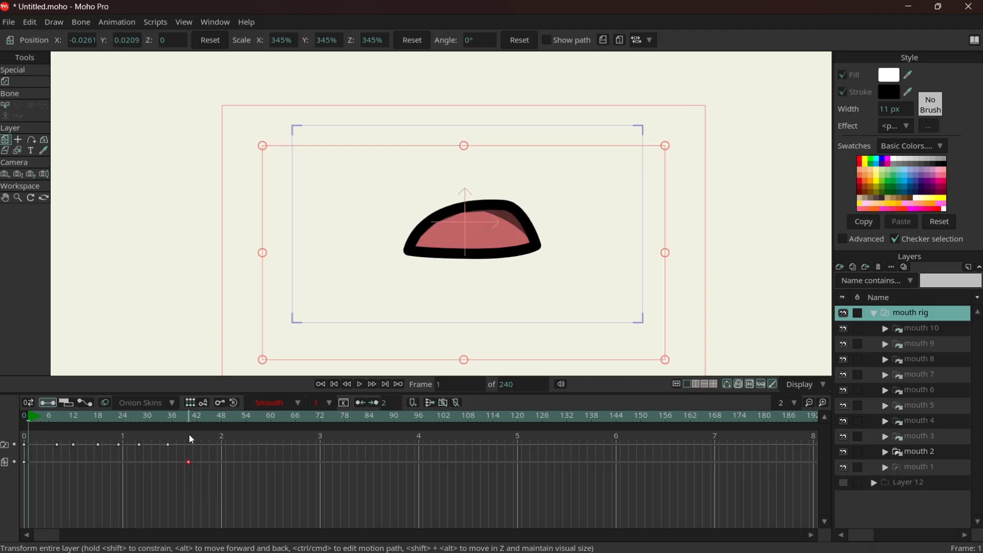
key(Delete)
key(space)
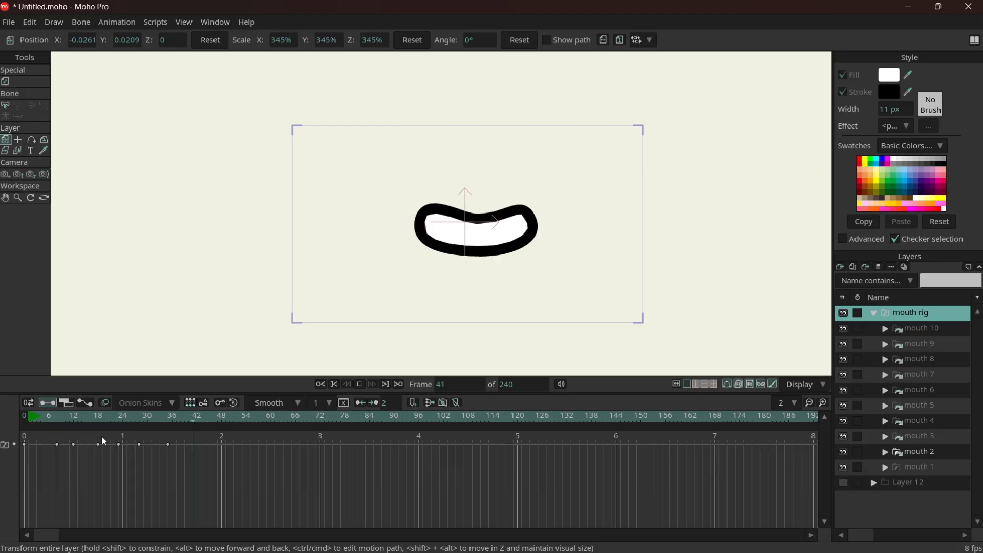
key(space)
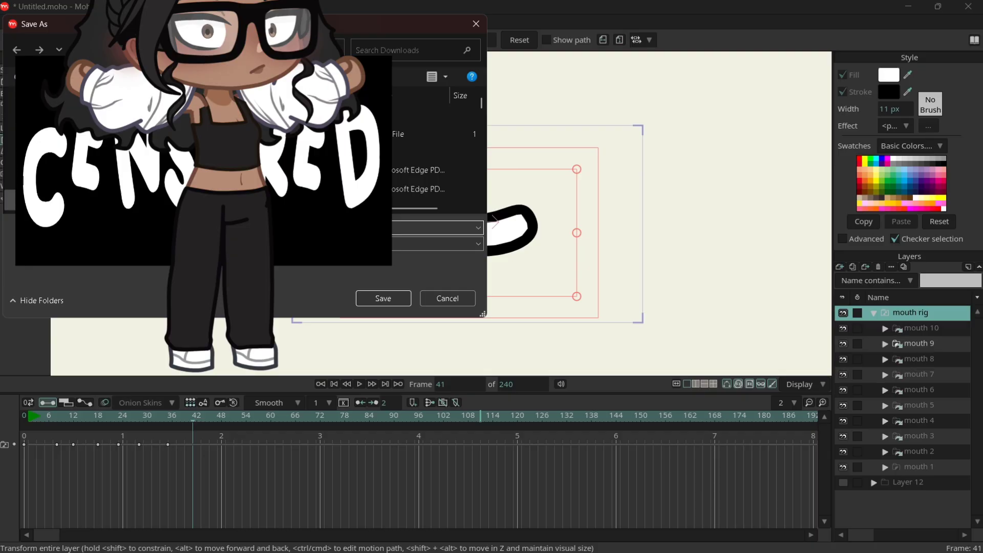
Save the project in the Moho Add-Ons folder over the second existing Moho project file
click(46, 179)
double_click(205, 135)
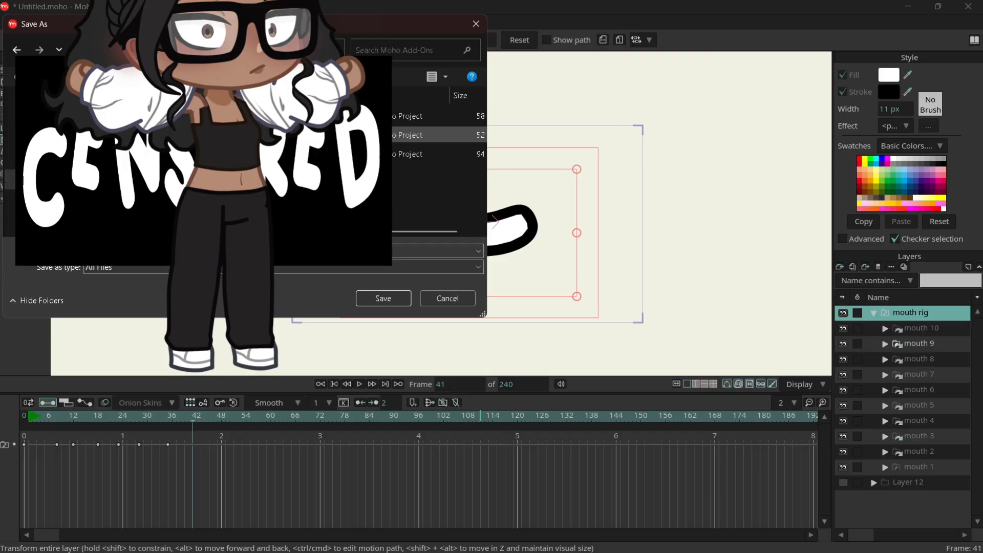
click(359, 134)
click(383, 298)
click(521, 284)
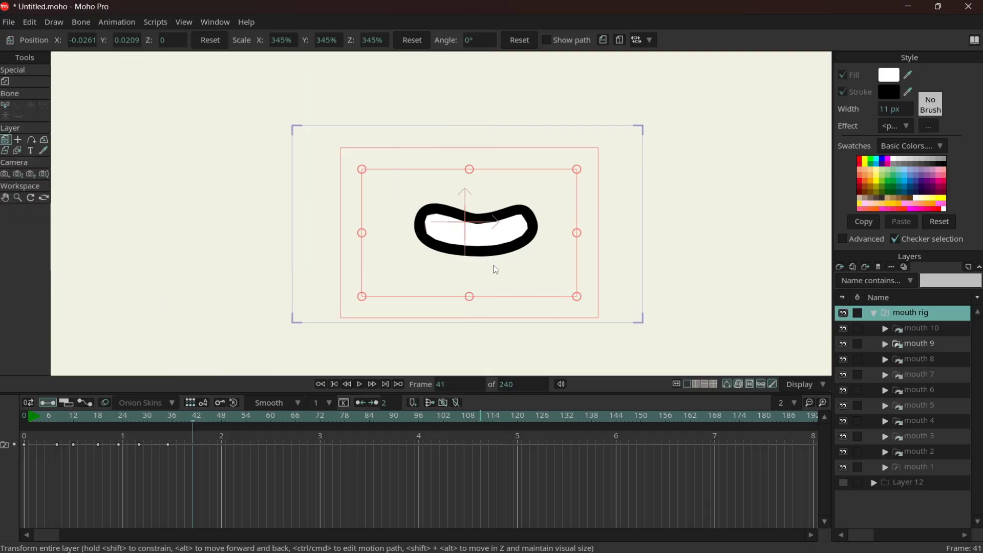